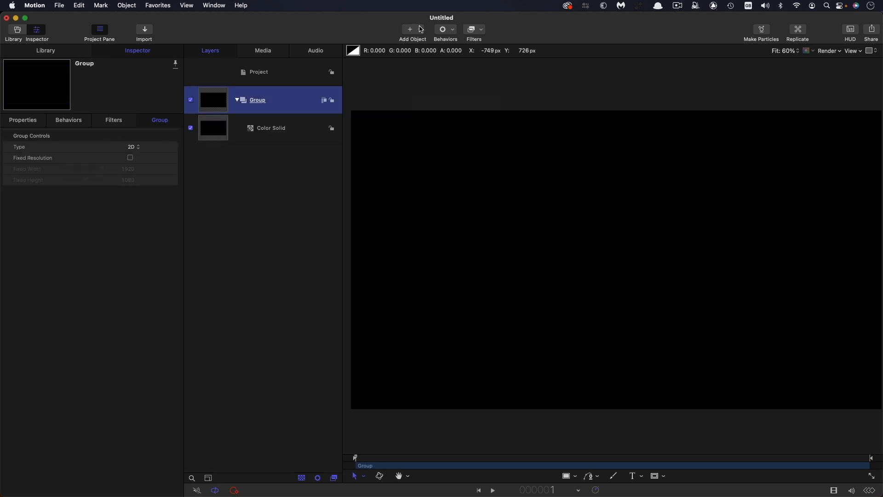
# - Add a Lens Flare generator to the group above the Color Solid
pyautogui.click(421, 29)
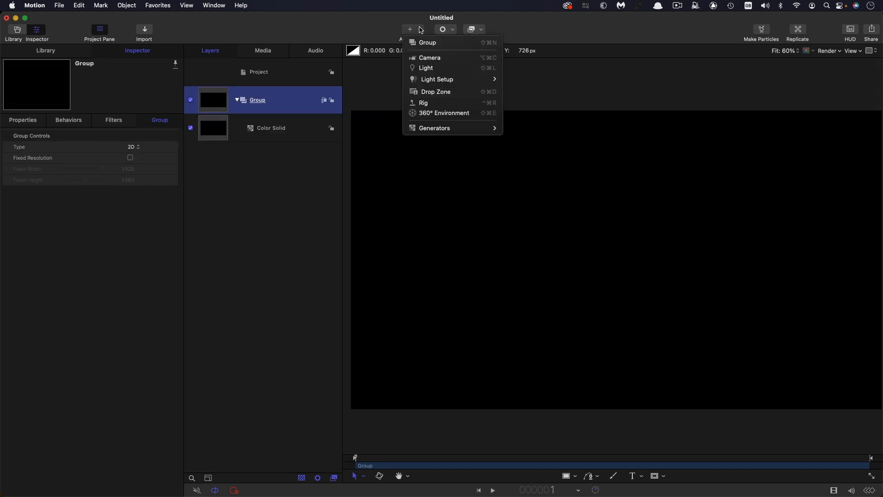
pyautogui.moveTo(431, 130)
pyautogui.moveTo(538, 146)
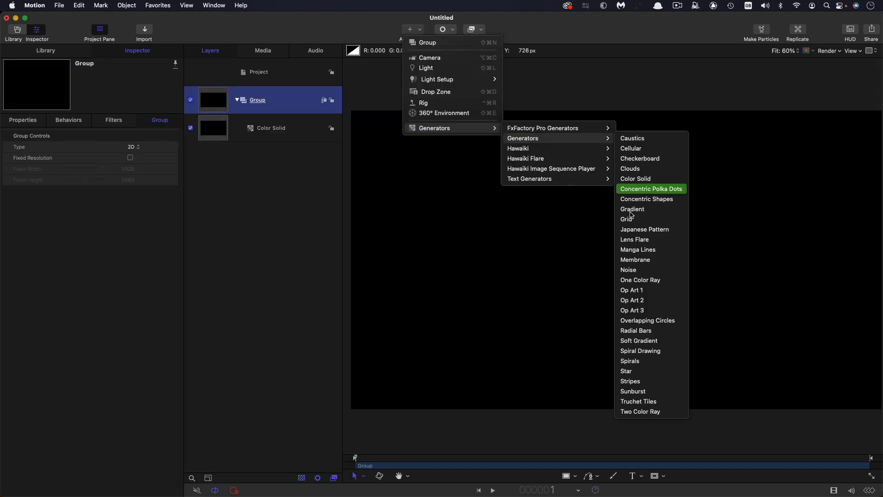
pyautogui.click(643, 240)
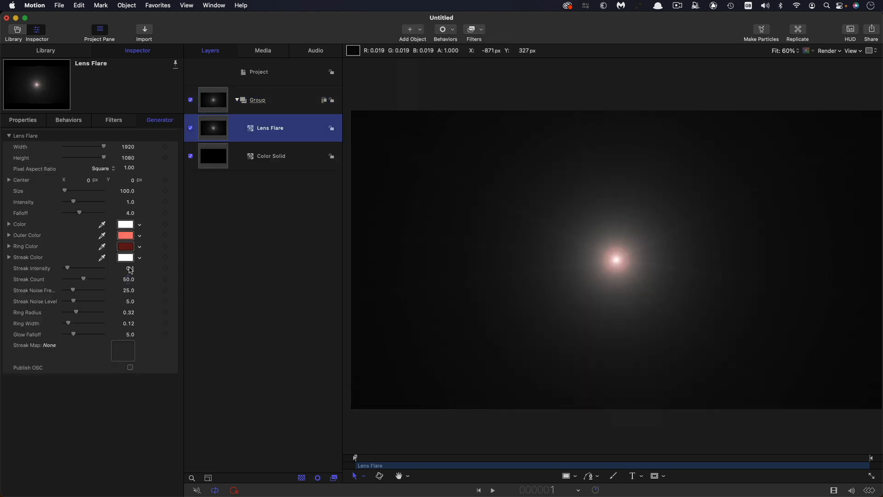
# - Tint the lens flare's main color yellow by setting Blue to 0.500, and raise its intensity to 3.7
pyautogui.click(124, 225)
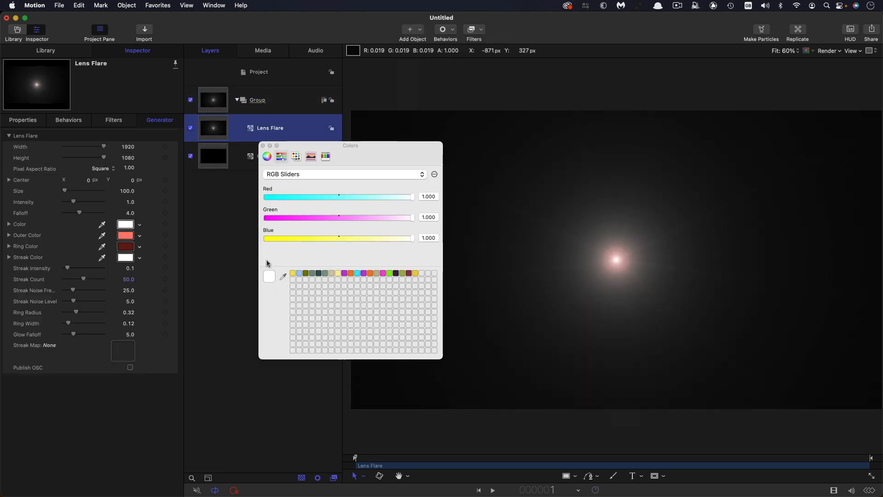
pyautogui.moveTo(412, 239); pyautogui.dragTo(340, 247)
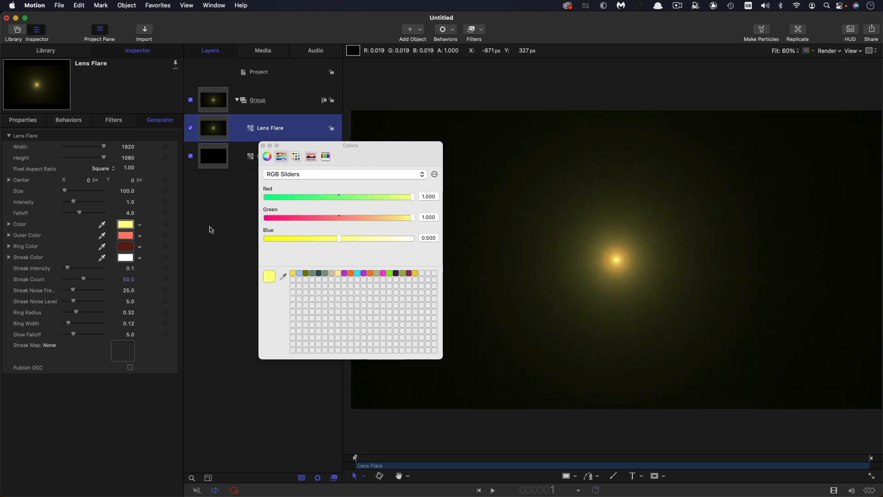
pyautogui.click(100, 205)
pyautogui.click(100, 206)
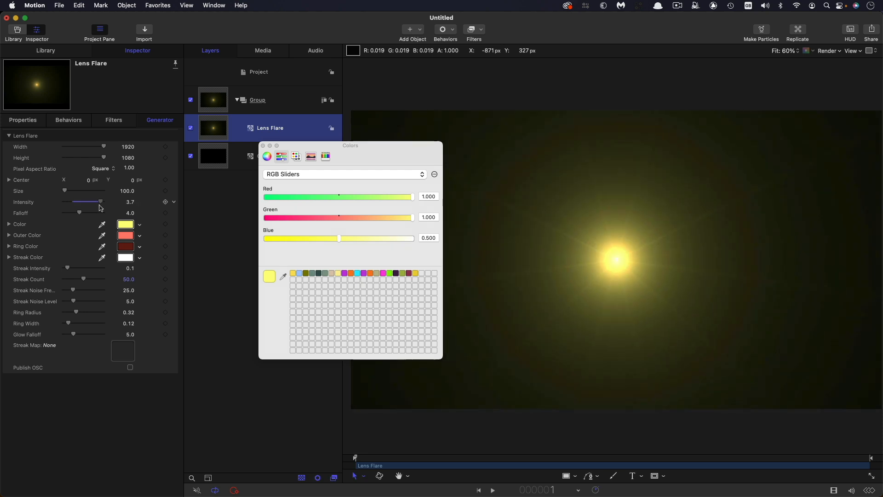
# - Collapse the lens flare group and create a new empty group at project level above it
pyautogui.click(239, 103)
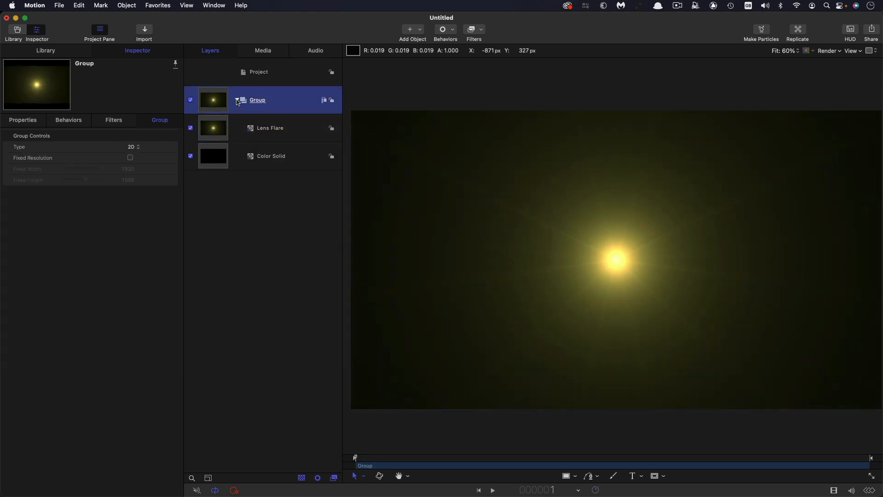
pyautogui.click(238, 100)
pyautogui.click(260, 78)
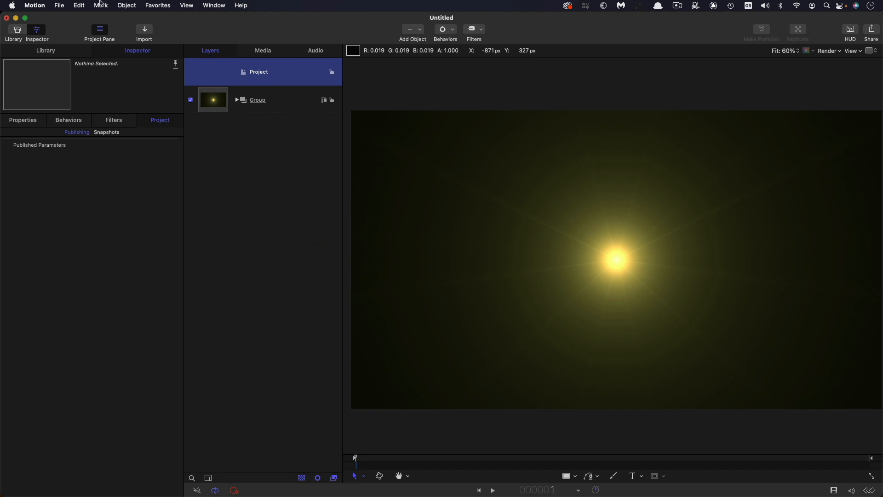
pyautogui.click(126, 5)
pyautogui.click(131, 21)
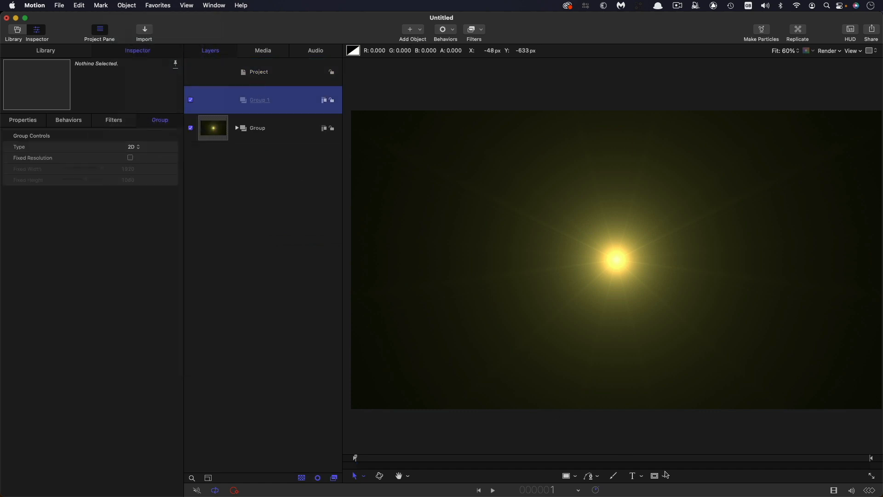
# - Add a text object with the letter S to the new group, near the middle of the canvas
pyautogui.click(632, 476)
pyautogui.click(599, 252)
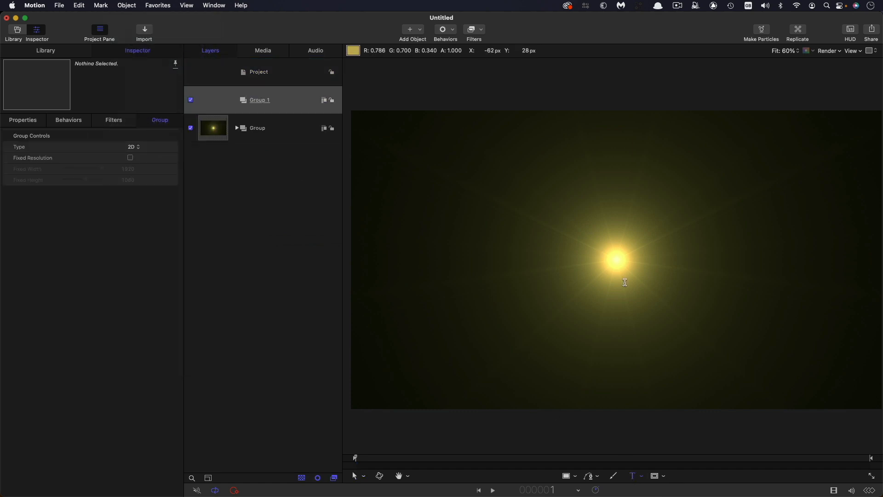
pyautogui.write('S')
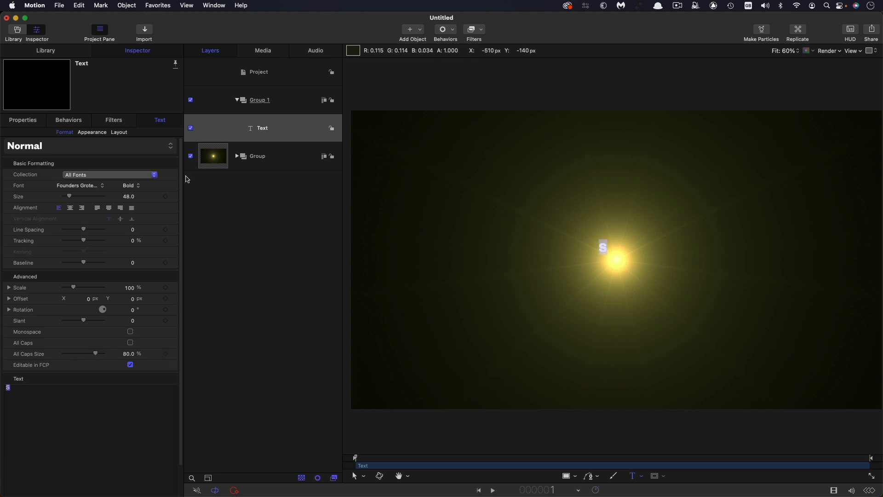
# - Set the S text to size 600 and center its alignment
pyautogui.click(128, 197)
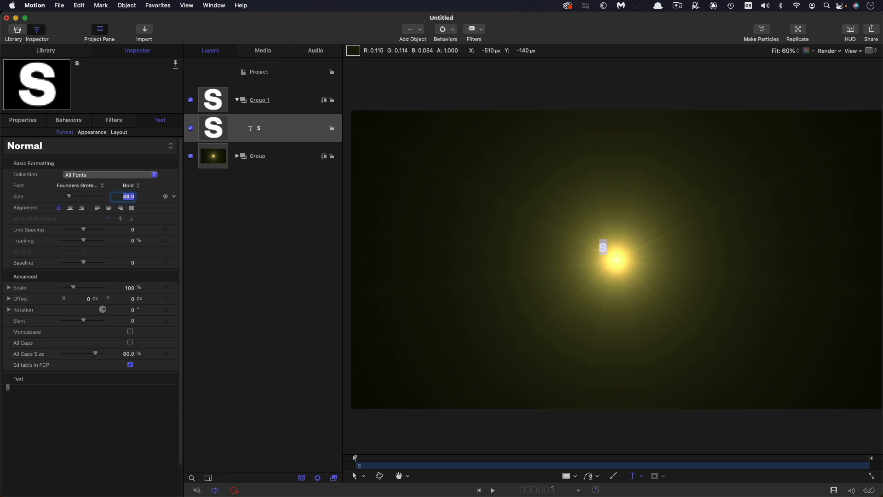
pyautogui.write('600')
pyautogui.press('Return')
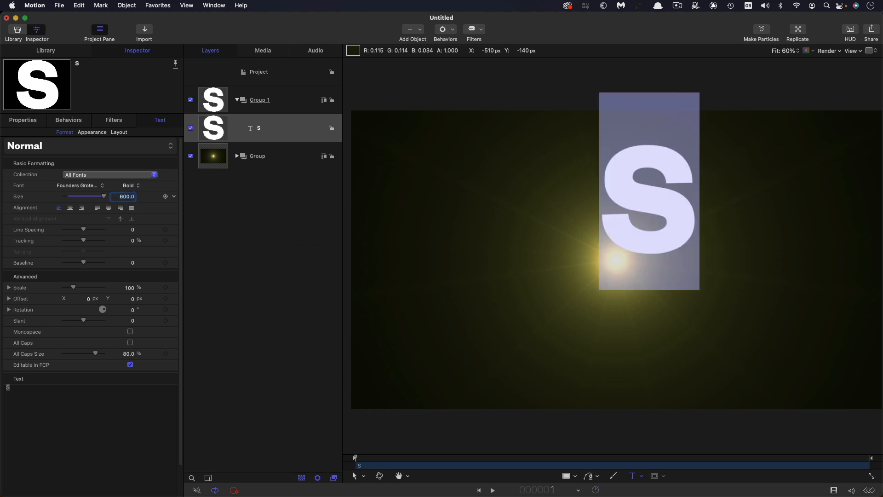
pyautogui.click(69, 210)
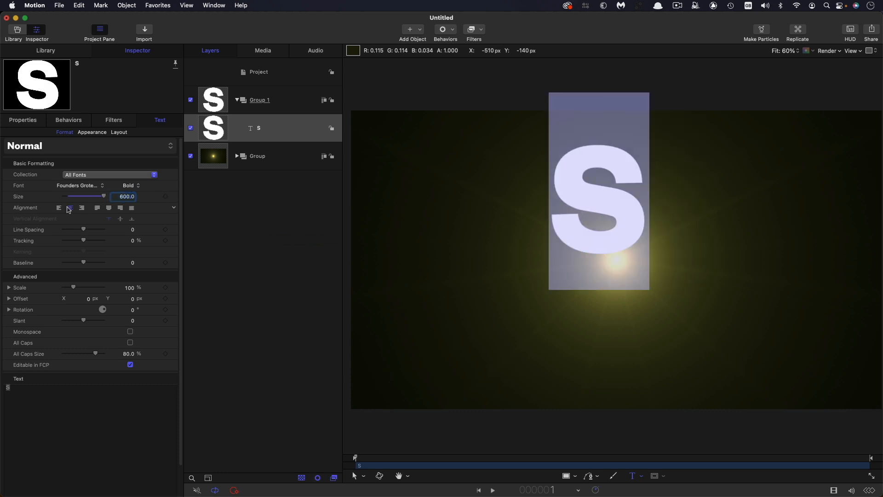
# - Reset the S's transform and lower its baseline to -173.4 to center the letter over the flare
pyautogui.click(16, 118)
pyautogui.rightClick(119, 134)
pyautogui.click(135, 142)
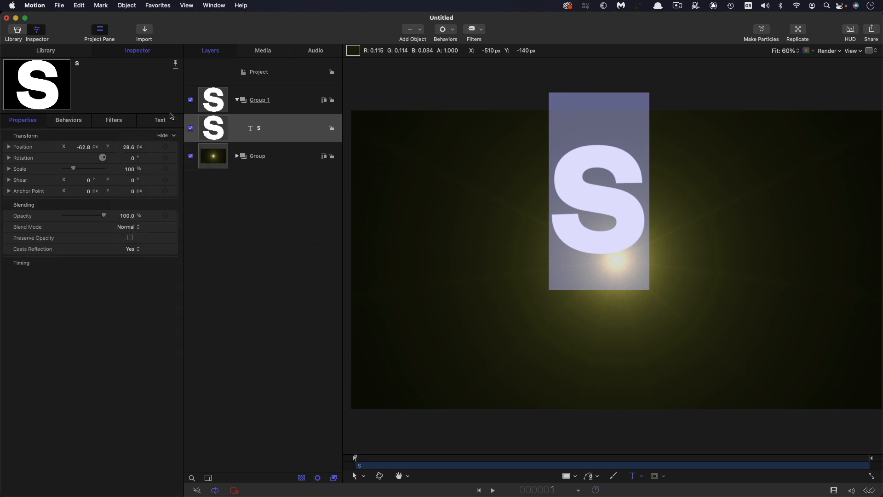
pyautogui.click(166, 119)
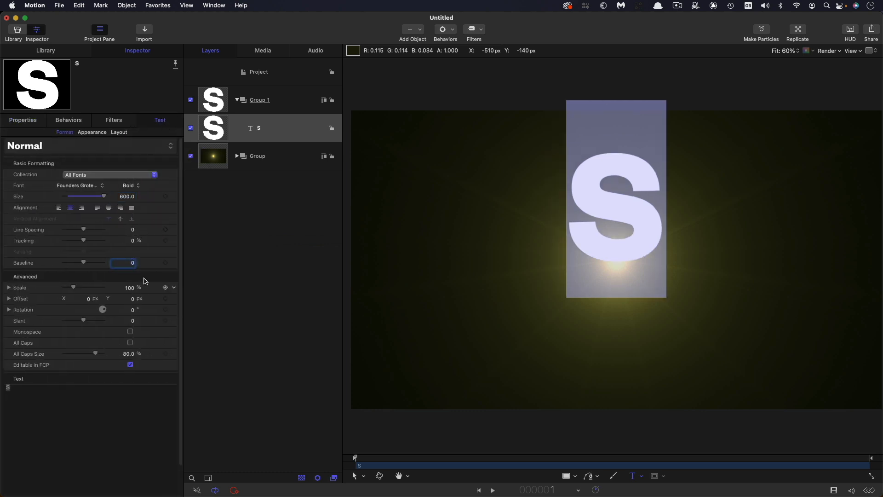
pyautogui.moveTo(132, 264)
pyautogui.mouseDown()
pyautogui.moveTo(115, 265)
pyautogui.moveTo(132, 264)
pyautogui.mouseUp()
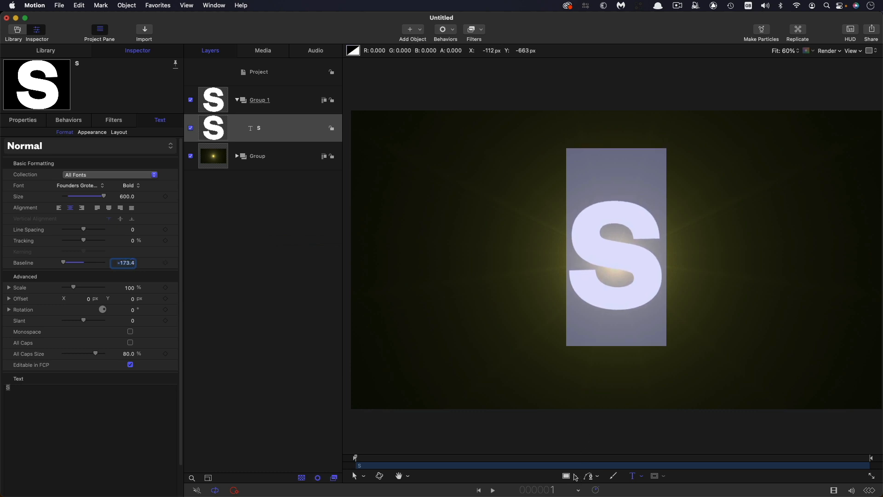
# - Draw a circle with a radius of about 371 outward from the middle of the S
pyautogui.click(575, 477)
pyautogui.click(586, 447)
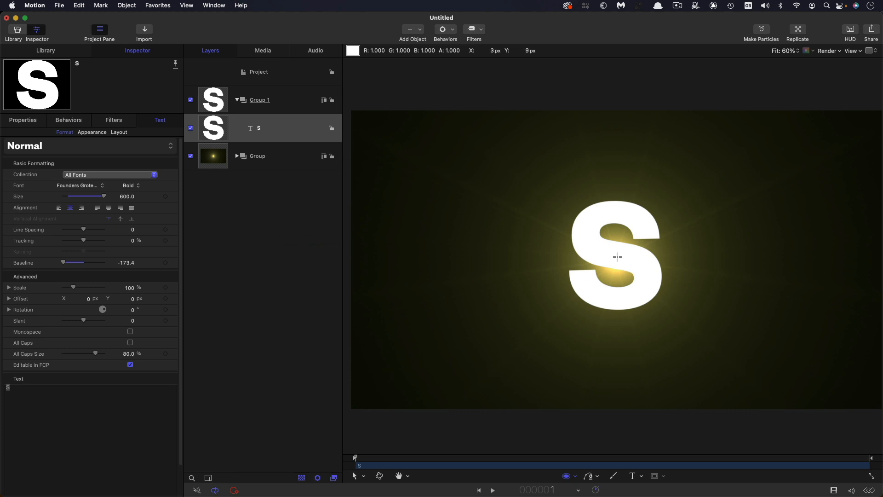
pyautogui.moveTo(618, 256); pyautogui.dragTo(720, 361)
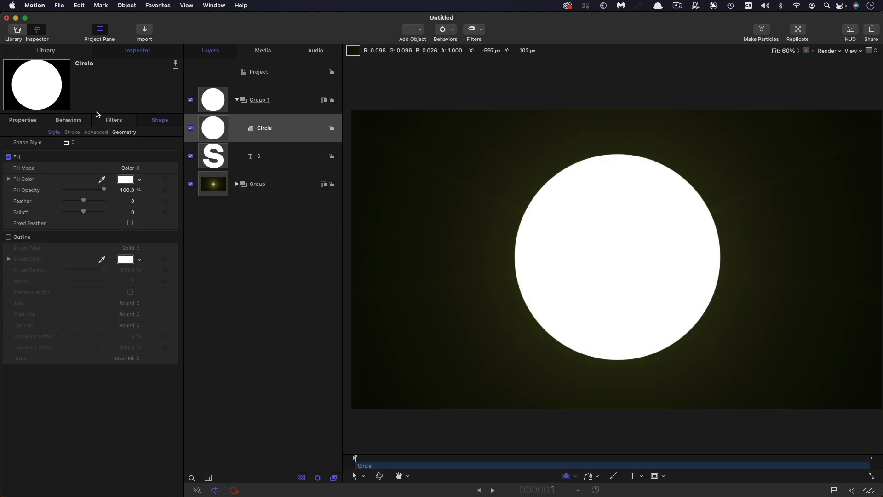
# - Set the circle's radius to 360
pyautogui.click(124, 132)
pyautogui.click(127, 168)
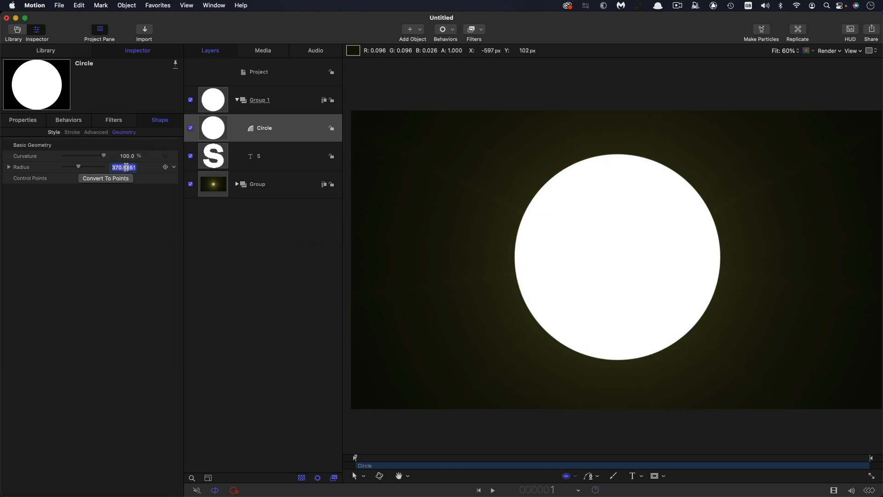
pyautogui.write('360')
pyautogui.press('Return')
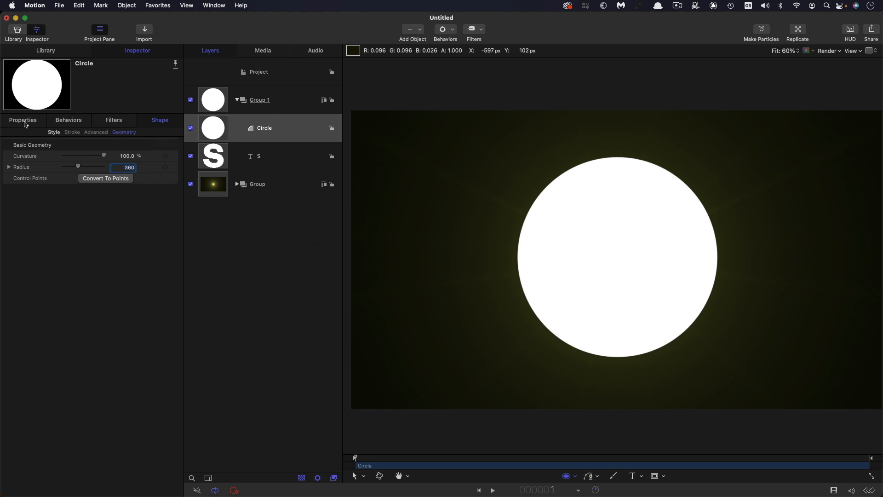
# - Turn the circle into a ring by disabling its fill and enabling an outline with a width of 35
pyautogui.click(54, 132)
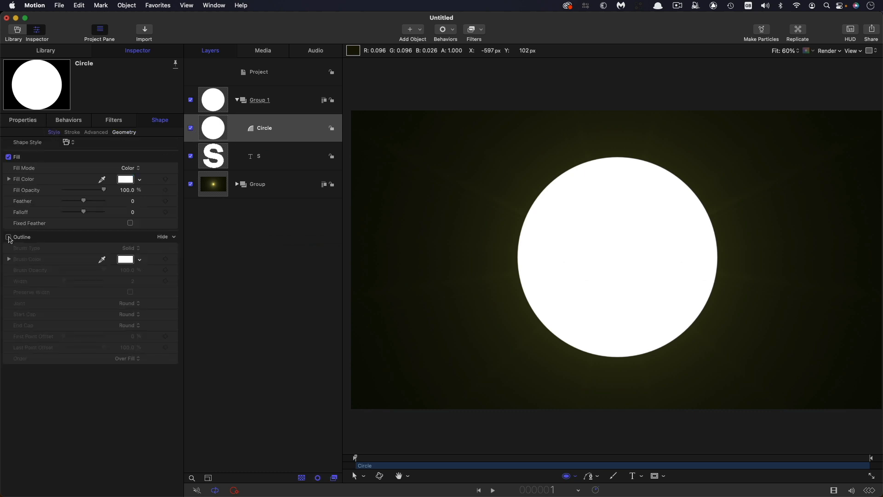
pyautogui.click(10, 158)
pyautogui.click(8, 237)
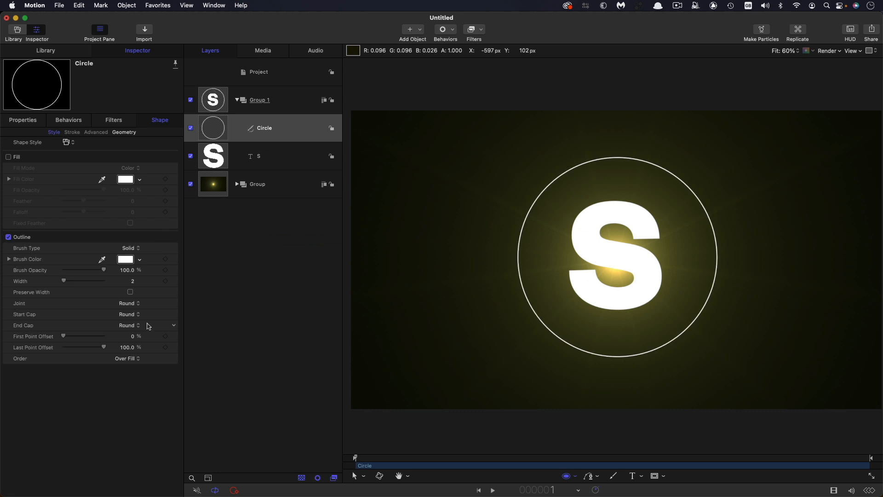
pyautogui.click(133, 283)
pyautogui.press('Return')
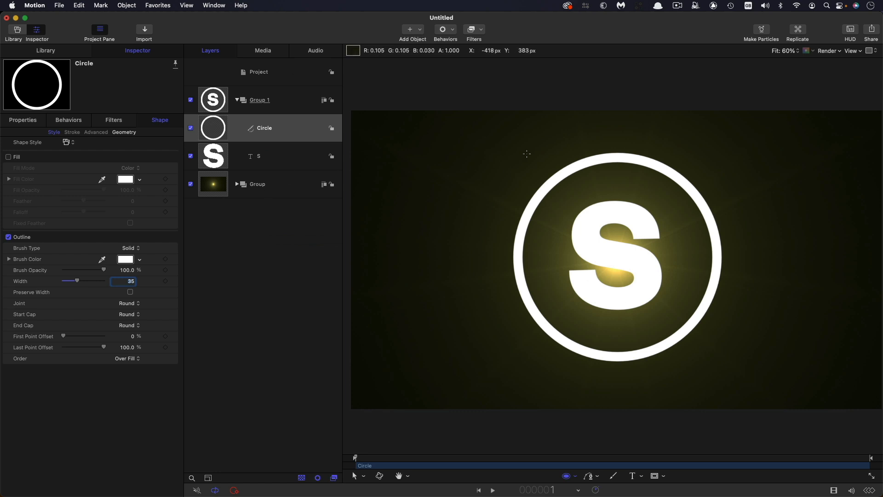
# - Draw four straight lines outward from the ring, two past the canvas's left edge and two crossing each other to its right edge
pyautogui.click(579, 481)
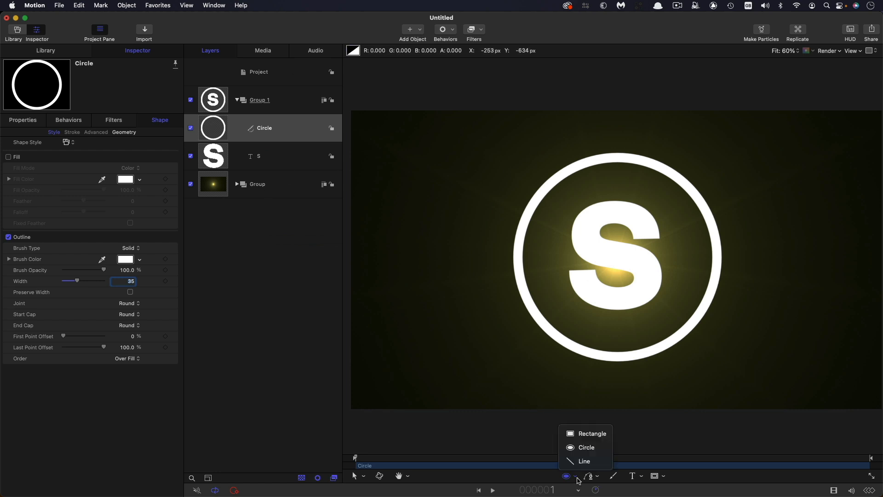
pyautogui.click(582, 463)
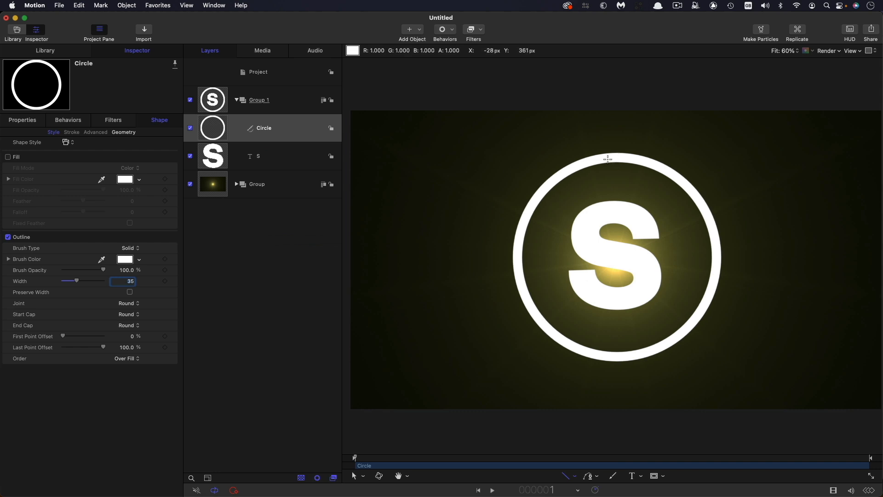
pyautogui.click(608, 159)
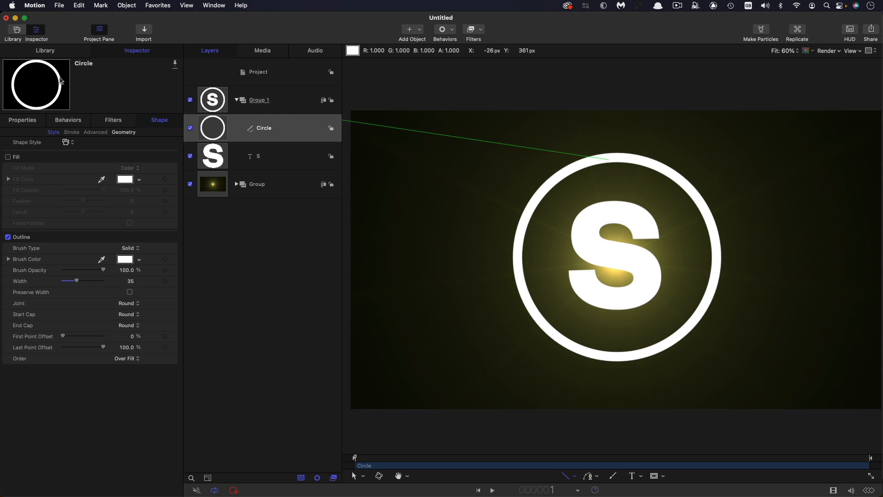
pyautogui.click(61, 81)
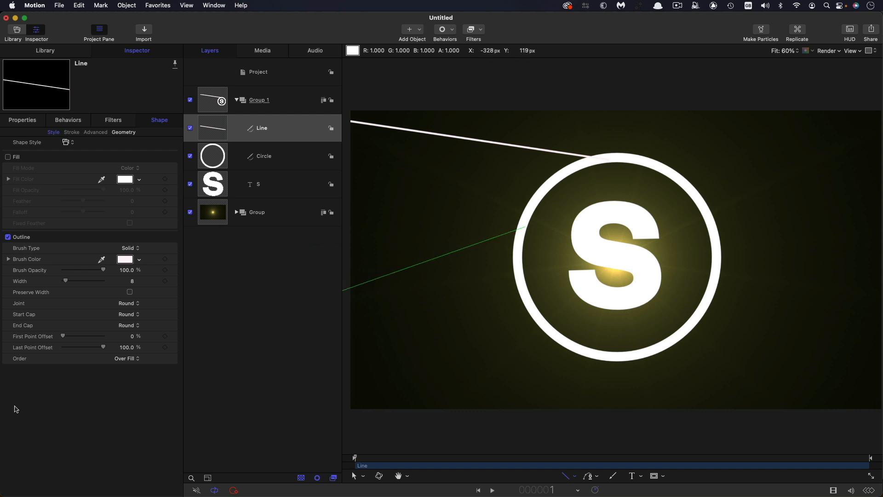
pyautogui.click(14, 415)
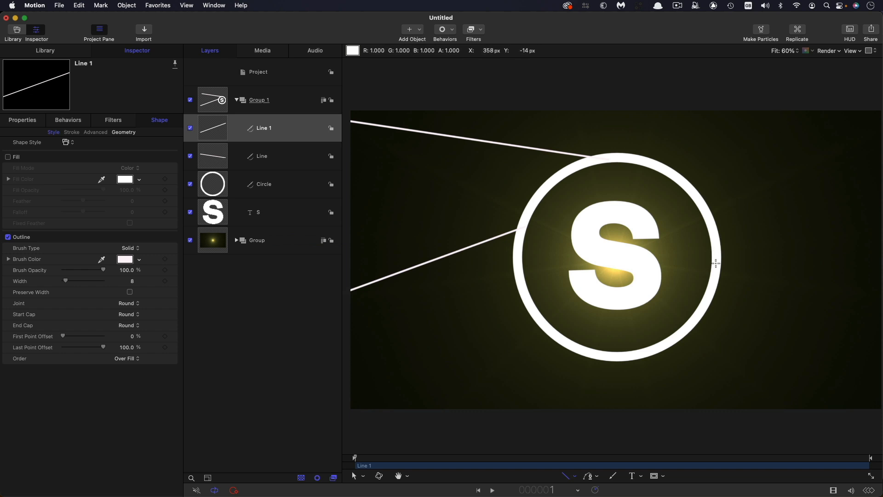
pyautogui.moveTo(716, 263); pyautogui.dragTo(881, 192)
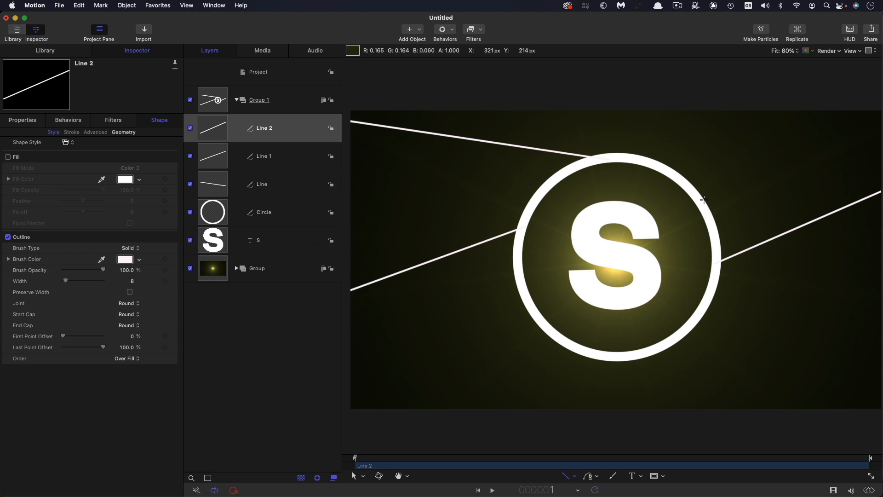
pyautogui.moveTo(698, 198); pyautogui.dragTo(881, 271)
# - Activate the Transform tool and turn on the canvas overlays and rulers
pyautogui.press('super+minus')
pyautogui.press('super+minus')
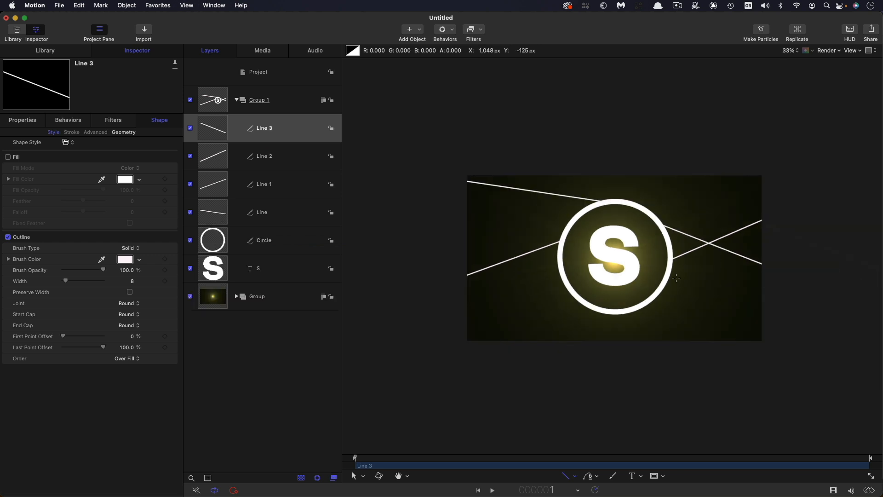
pyautogui.click(363, 476)
pyautogui.click(385, 336)
pyautogui.press('super+slash')
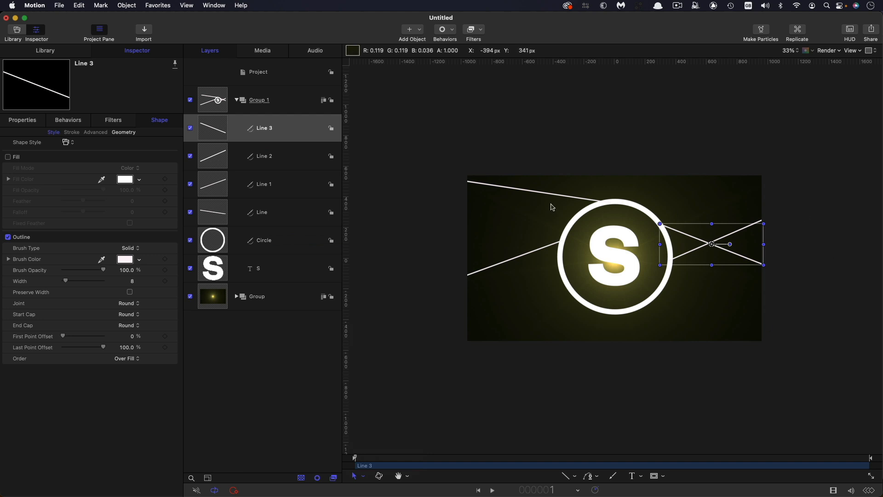
# - Extend Line 2 well past the canvas edge by adjusting the X and Y of its outer control point, keeping it angled upward
pyautogui.click(217, 213)
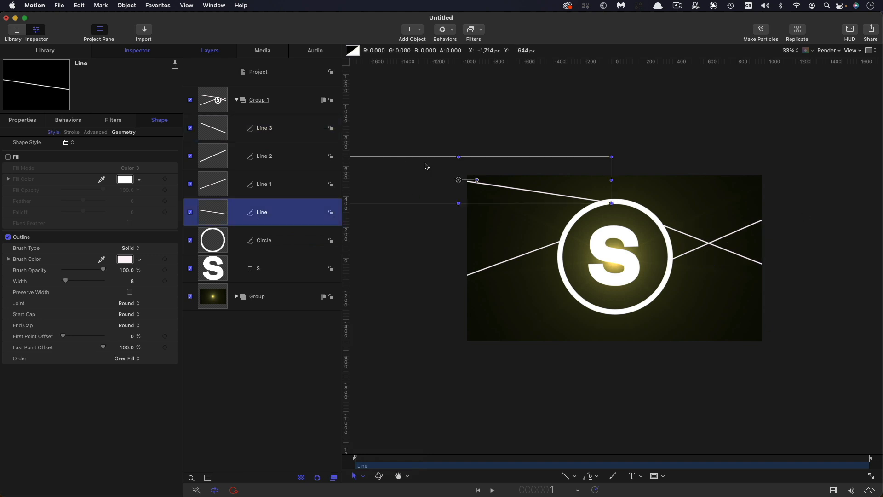
pyautogui.click(212, 157)
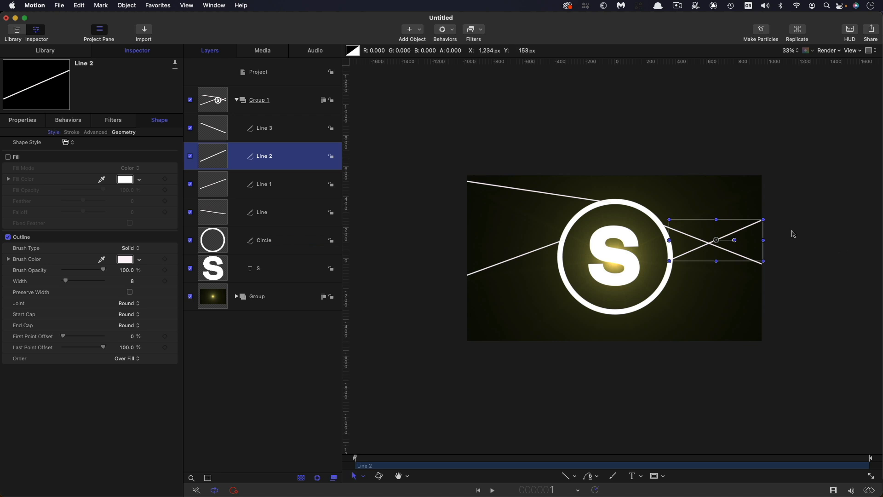
pyautogui.click(121, 133)
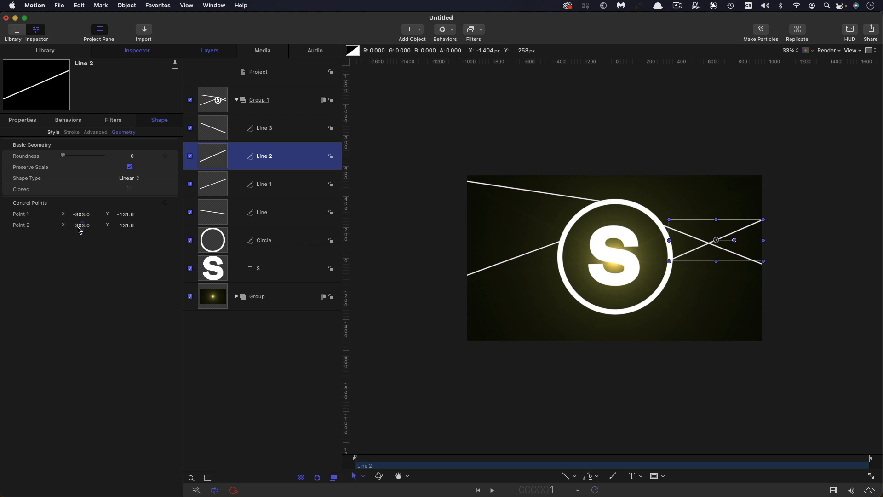
pyautogui.moveTo(80, 231); pyautogui.dragTo(241, 231)
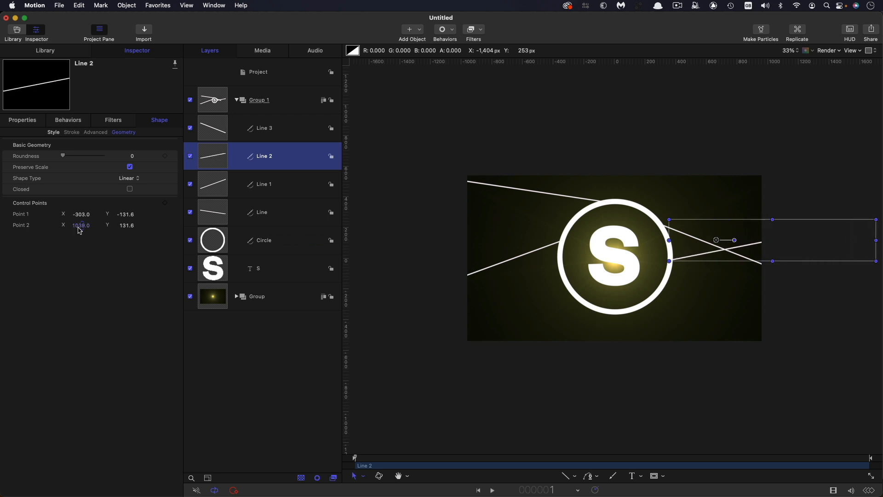
pyautogui.moveTo(128, 226); pyautogui.dragTo(194, 184)
# - Extend Line 3 past the canvas edge by setting its Point 2 to about X 1135.4, Y -392.6, and fit the canvas in view
pyautogui.click(213, 124)
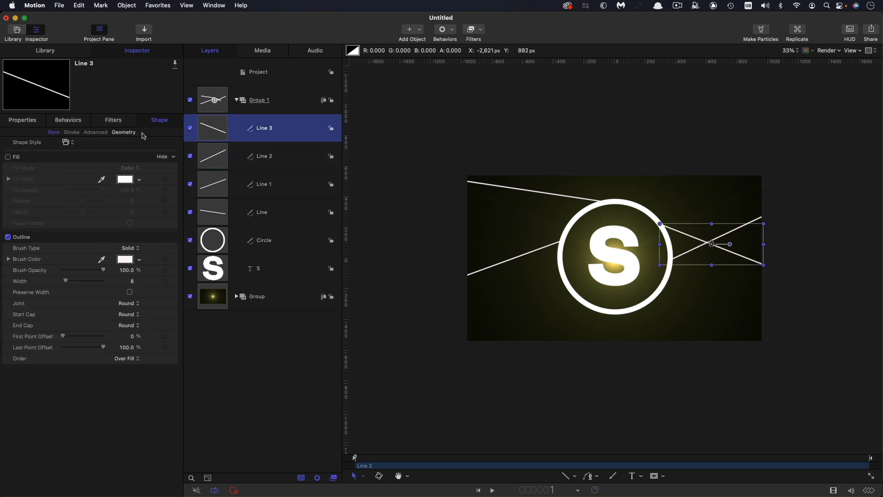
pyautogui.click(122, 133)
pyautogui.moveTo(85, 230); pyautogui.dragTo(123, 225)
pyautogui.press('super+minus')
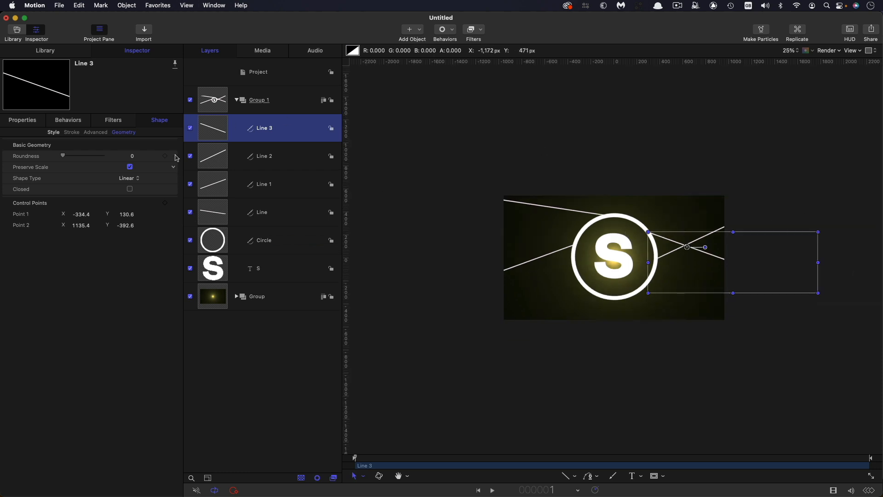
pyautogui.hotkey('shift', 'z')
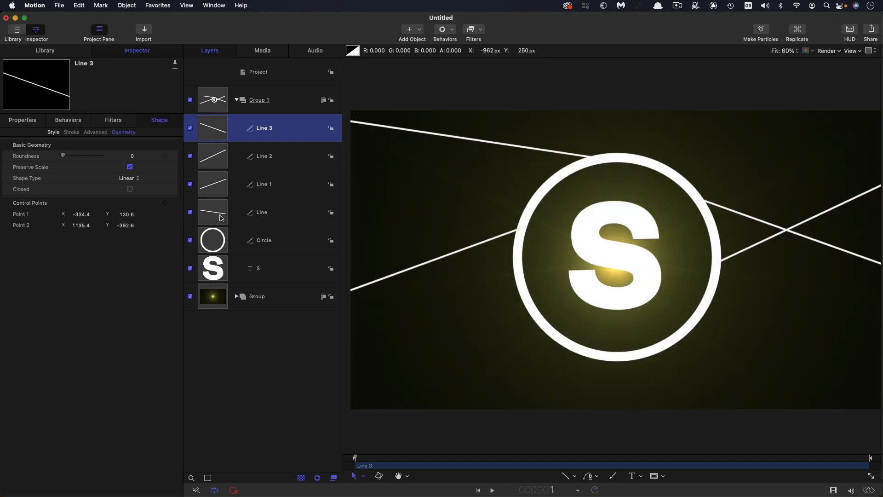
# - Set the outline width of all four lines to 25
pyautogui.keyDown('shift'); pyautogui.click(220, 214); pyautogui.keyUp('shift')
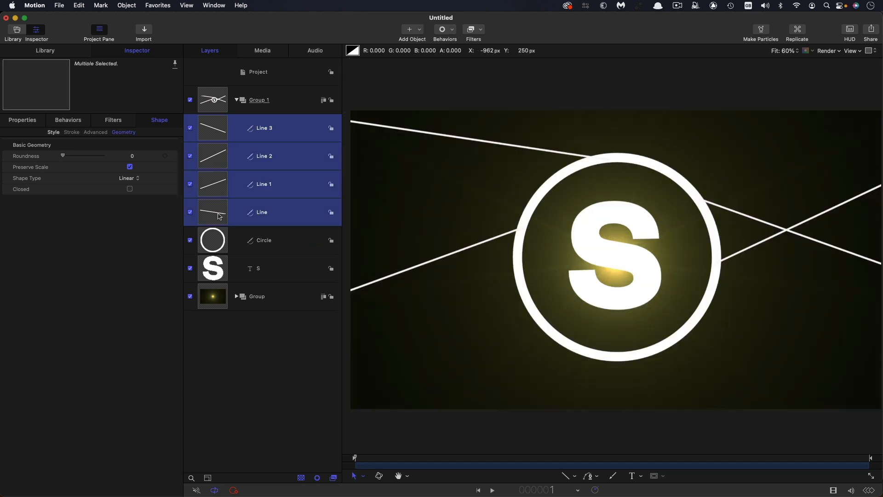
pyautogui.click(53, 132)
pyautogui.click(133, 281)
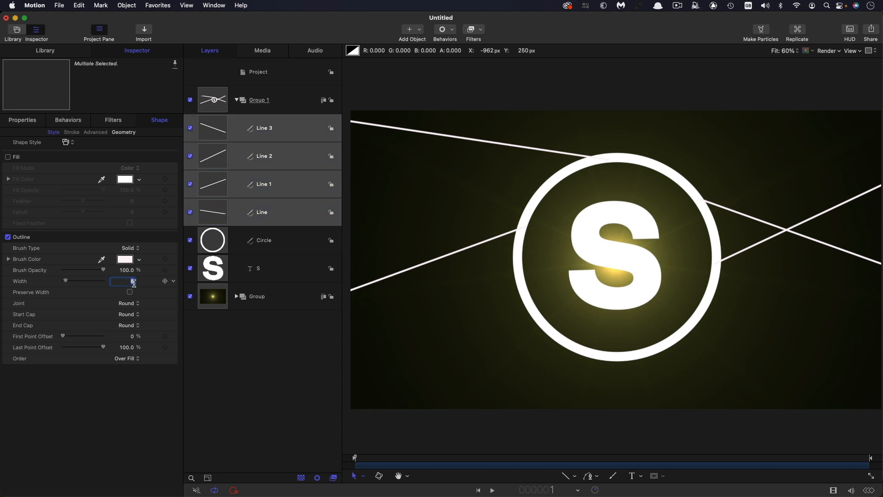
pyautogui.press('Return')
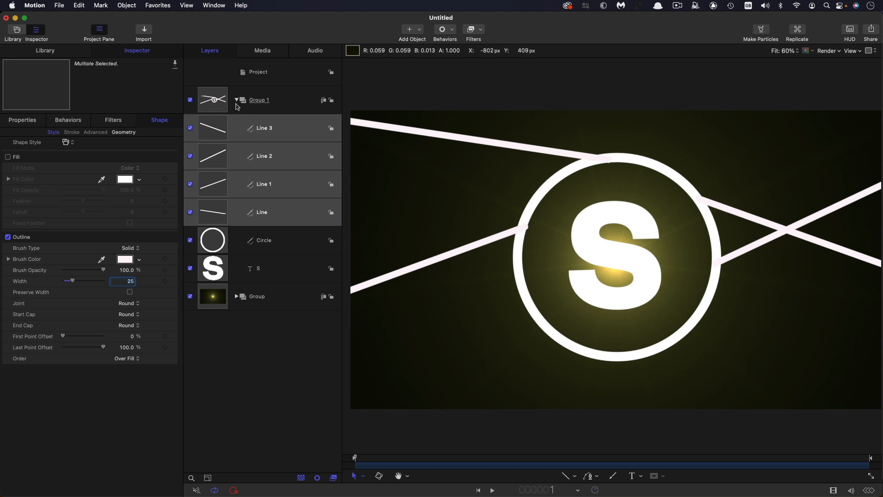
# - Reposition Line 3, Line 2 and Line so their inner ends overlap the ring, with Line at X -999, Y 504.5
pyautogui.click(211, 100)
pyautogui.click(206, 129)
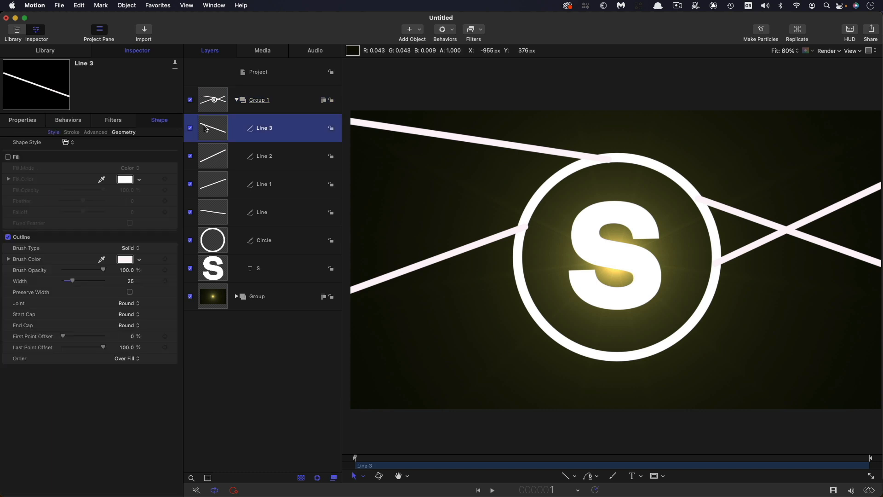
pyautogui.click(29, 120)
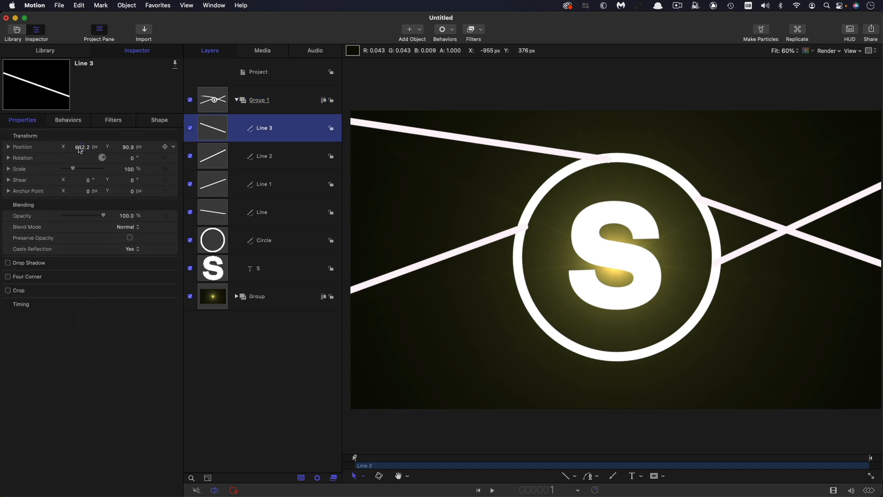
pyautogui.moveTo(80, 147); pyautogui.dragTo(82, 148)
pyautogui.click(213, 158)
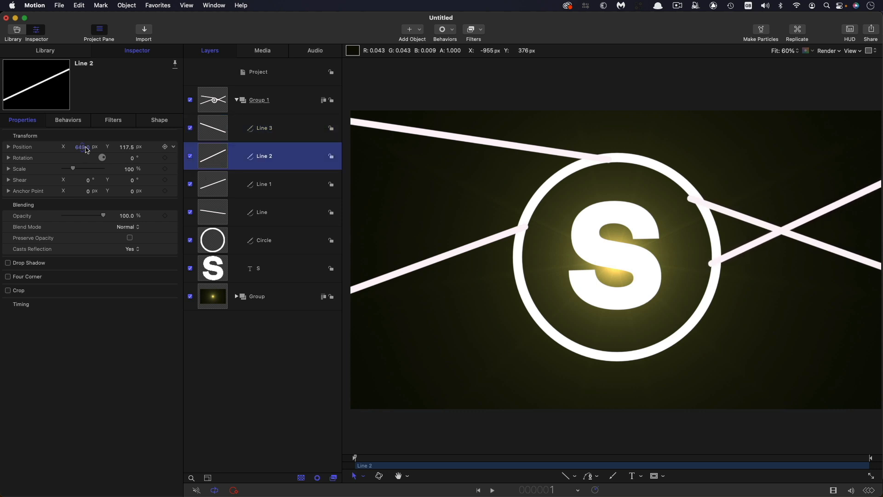
pyautogui.click(212, 212)
pyautogui.moveTo(82, 148); pyautogui.dragTo(82, 148)
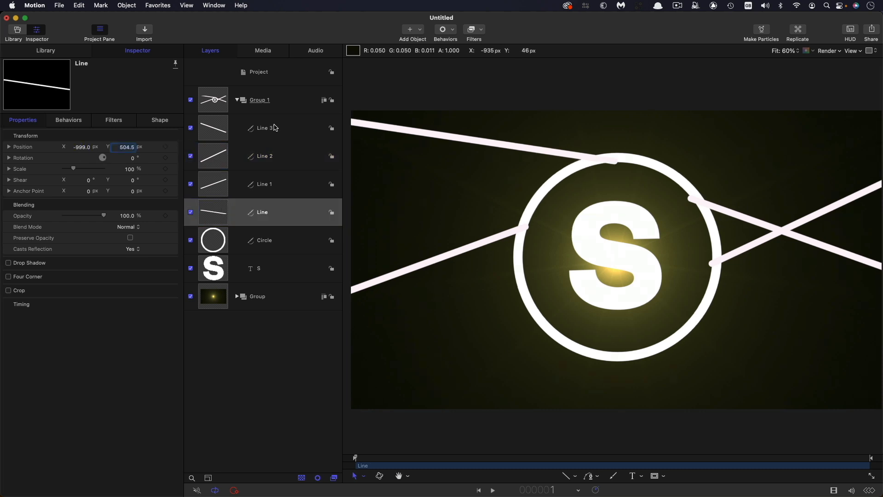
# - Apply a Gaussian Blur filter and a Levels filter to Group 1
pyautogui.click(212, 98)
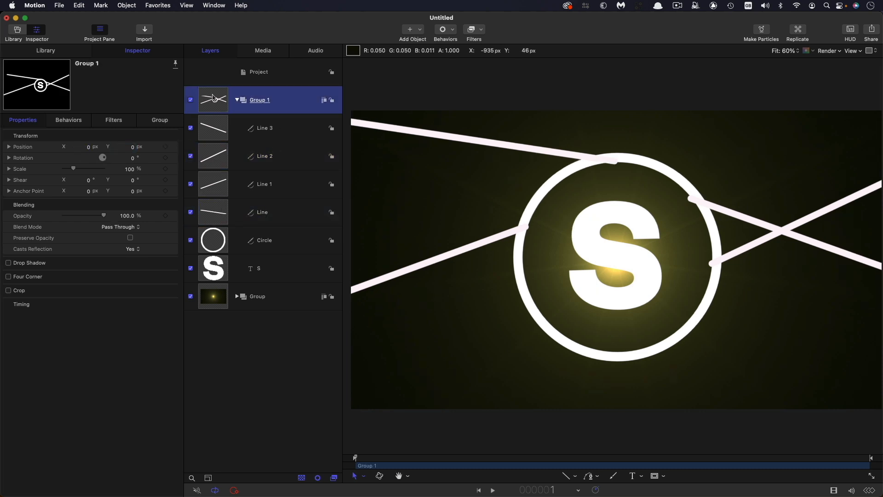
pyautogui.click(482, 31)
pyautogui.moveTo(483, 53)
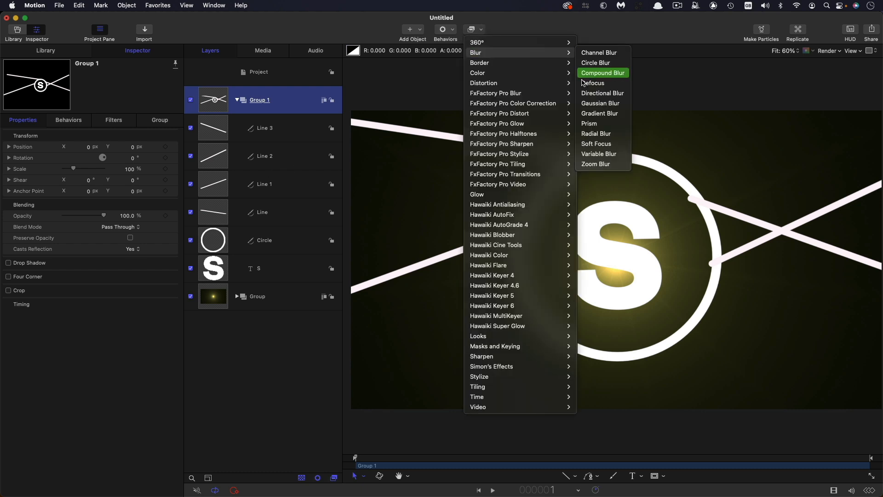
pyautogui.click(593, 104)
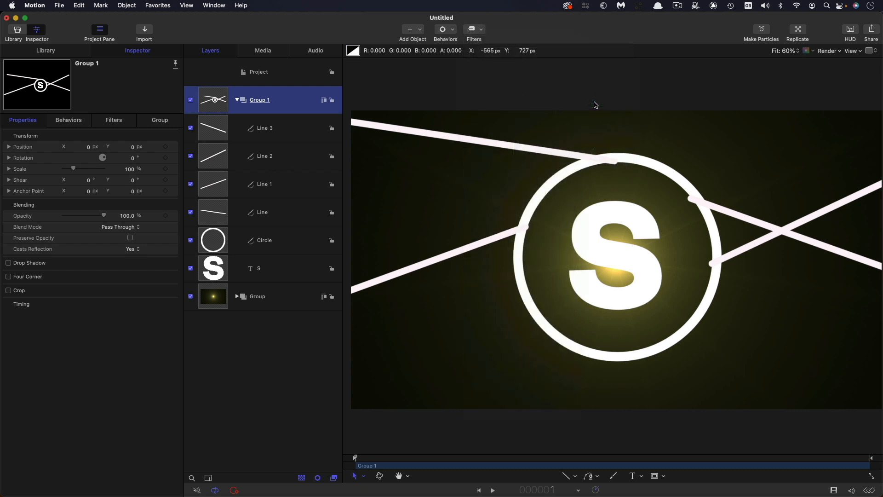
pyautogui.click(480, 30)
pyautogui.moveTo(480, 74)
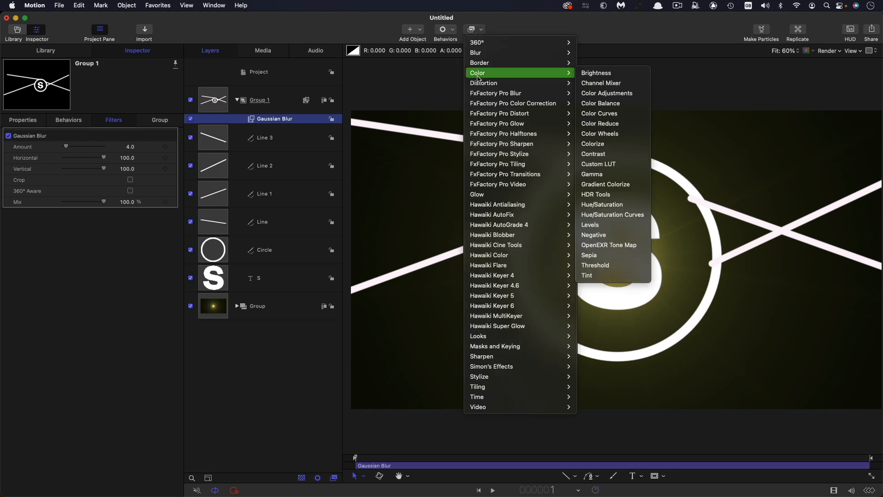
pyautogui.click(598, 225)
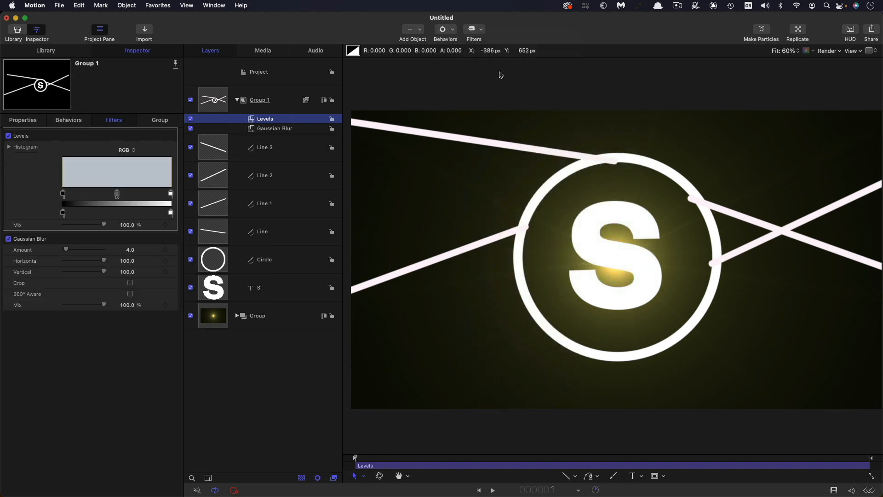
# - Add a Relief filter to Group 1 and set its Back position to X 0, Y 0
pyautogui.click(483, 31)
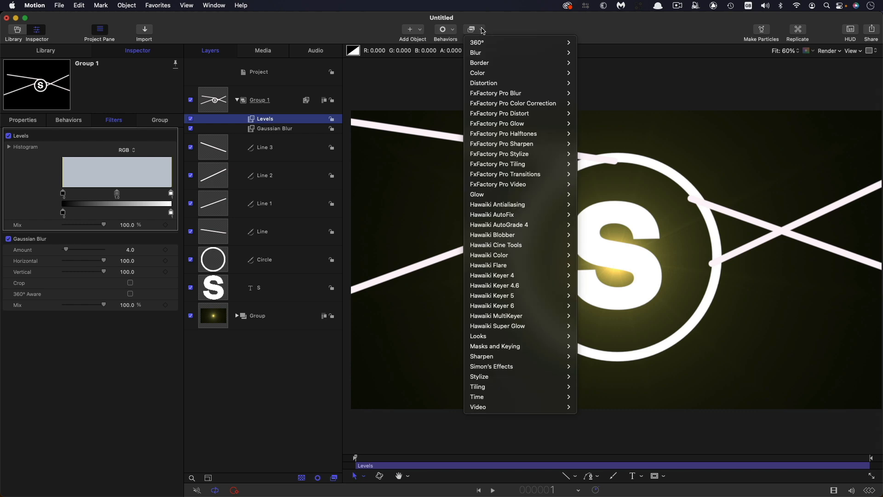
pyautogui.moveTo(485, 377)
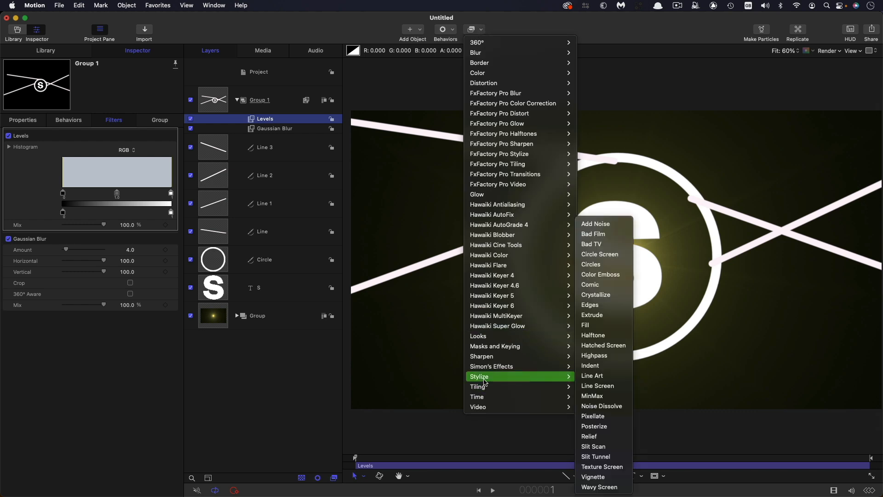
pyautogui.click(615, 440)
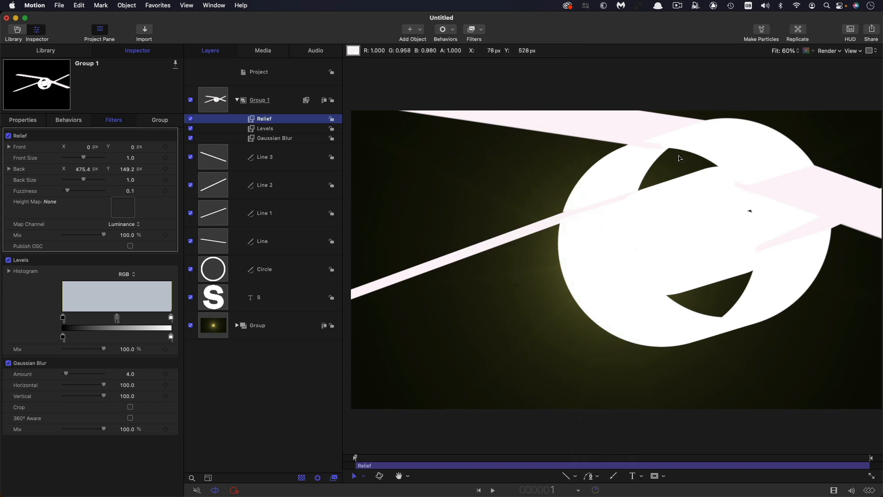
pyautogui.click(82, 170)
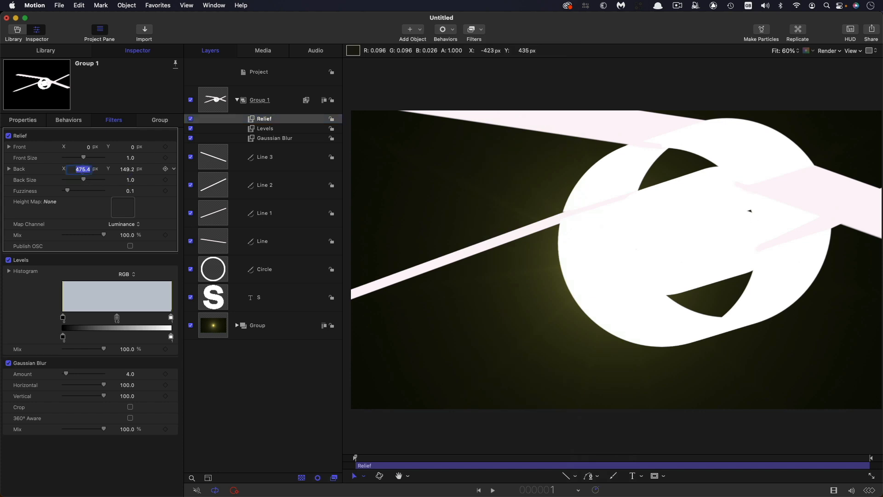
pyautogui.write('0')
pyautogui.press('Tab')
pyautogui.write('0')
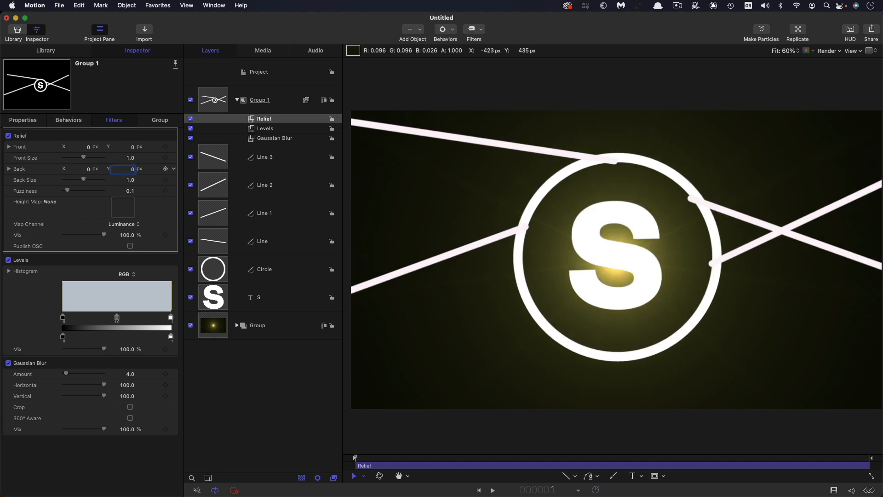
# - Set the Relief filter's Back Size to 0.95 and its Fuzziness to 1.0
pyautogui.click(129, 179)
pyautogui.write('.95')
pyautogui.press('Tab')
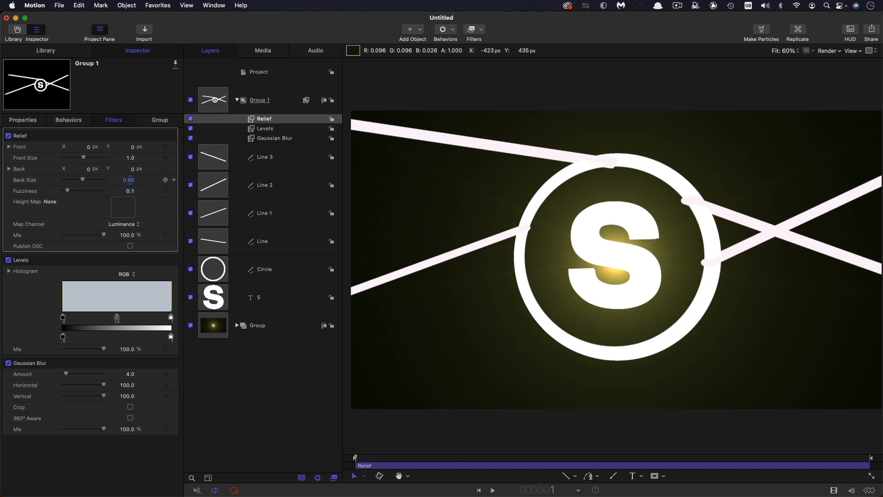
pyautogui.moveTo(67, 191); pyautogui.dragTo(249, 197)
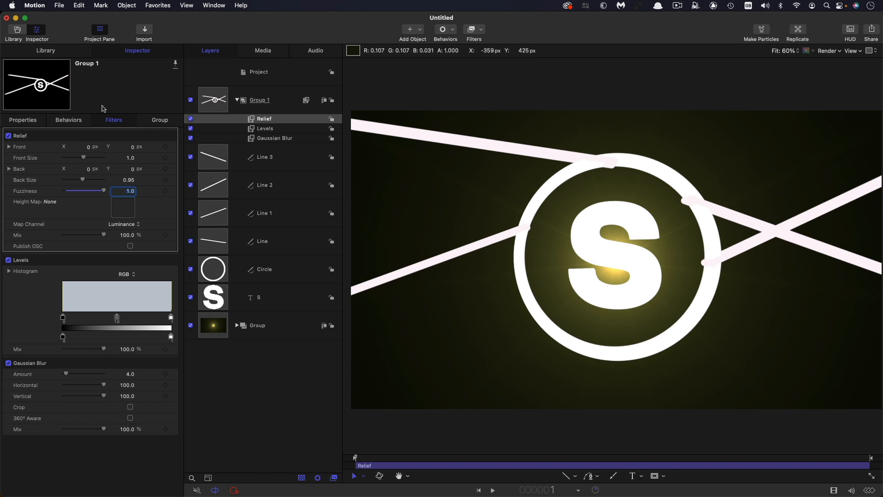
# - Add an Indent filter followed by a second Levels filter to Group 1
pyautogui.click(474, 29)
pyautogui.moveTo(516, 350)
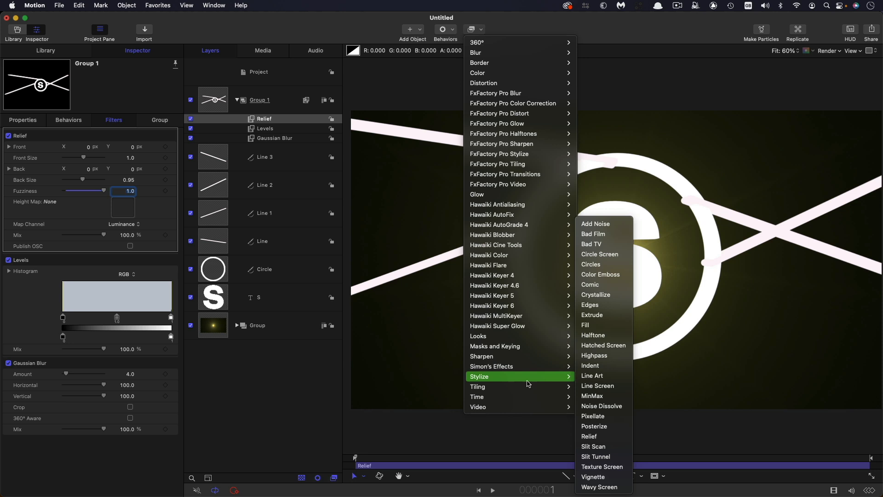
pyautogui.click(595, 367)
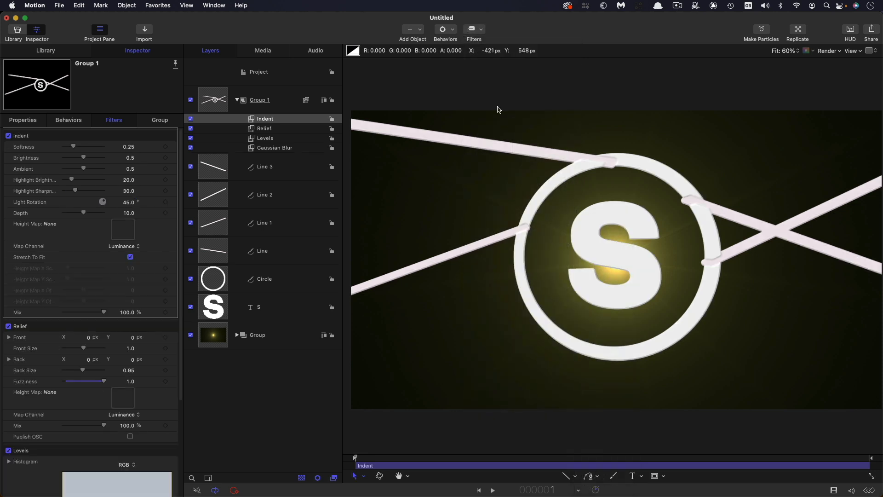
pyautogui.click(480, 30)
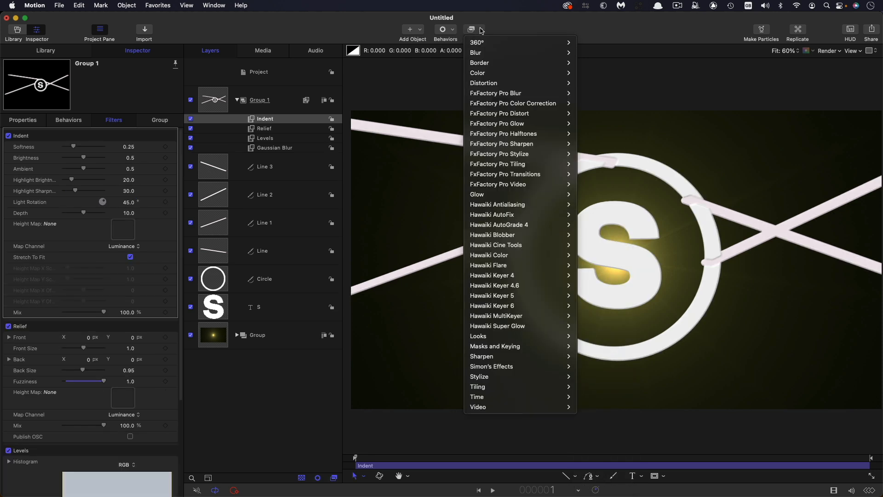
pyautogui.moveTo(488, 74)
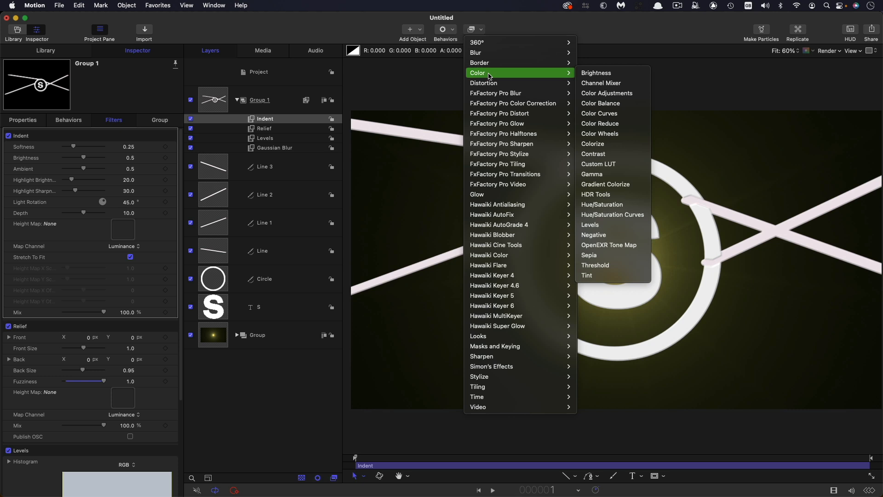
pyautogui.click(604, 228)
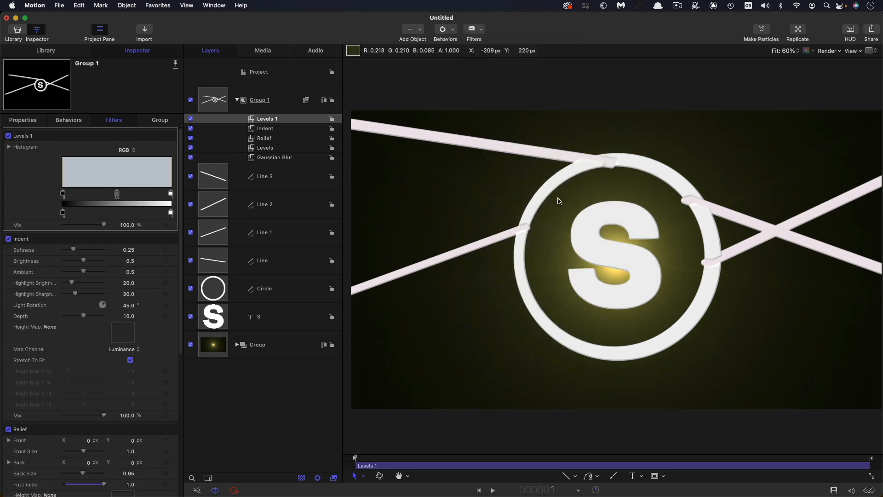
# - Keyframe the Gaussian Blur amount at 100 on frame 1
pyautogui.click(267, 159)
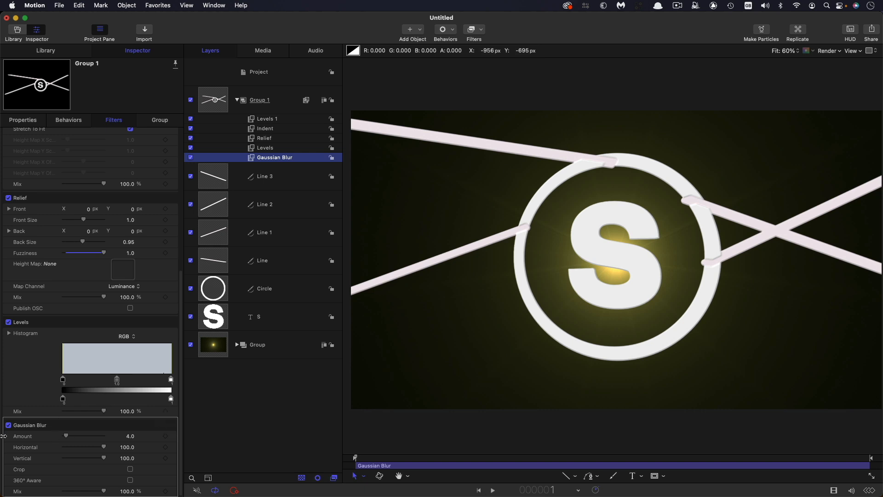
pyautogui.click(165, 436)
pyautogui.click(132, 436)
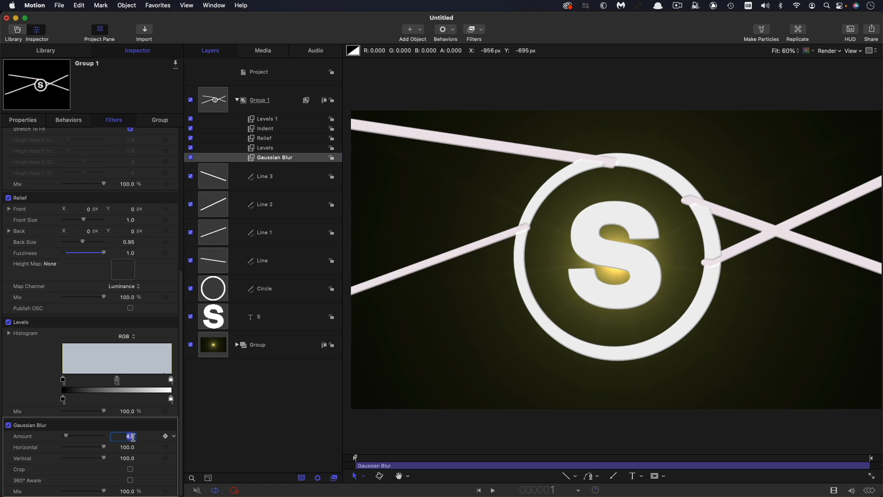
pyautogui.write('100')
pyautogui.press('Return')
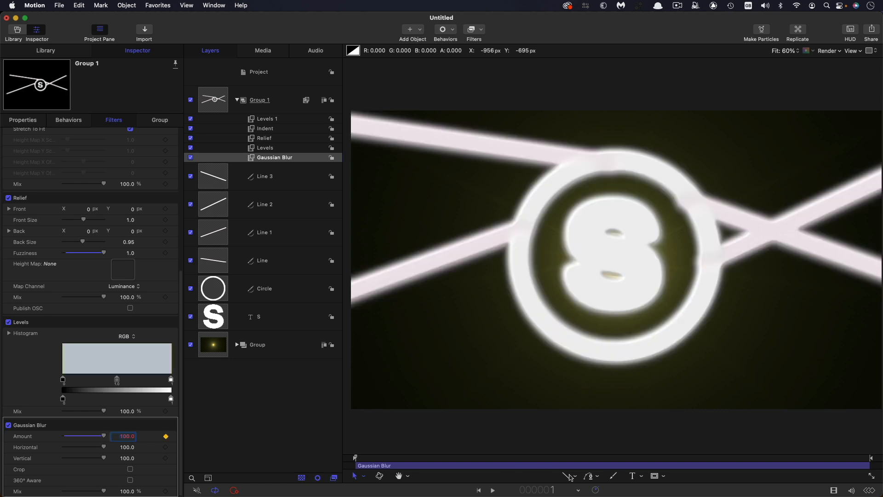
# - Keyframe the Gaussian Blur amount at 64 on frame 180
pyautogui.click(554, 490)
pyautogui.write('180')
pyautogui.press('Return')
pyautogui.click(127, 436)
pyautogui.write('64')
pyautogui.press('Return')
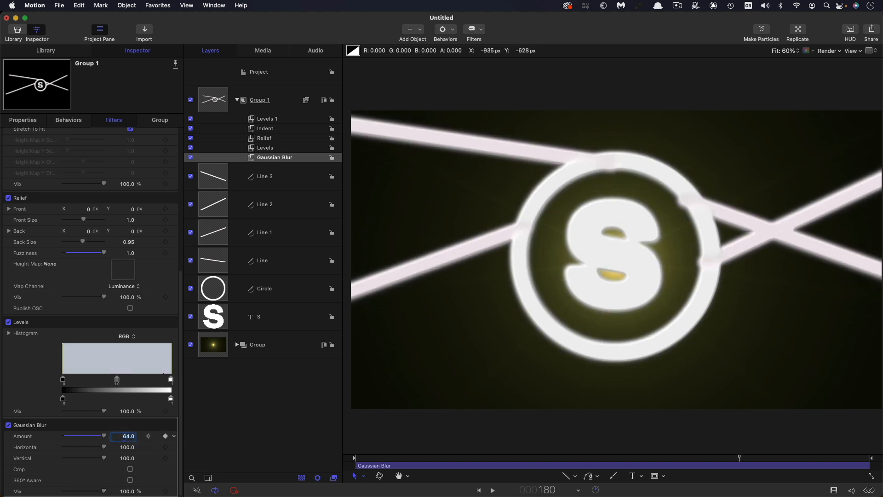
# - Keyframe the Gaussian Blur amount at 24 on the last frame, 240
pyautogui.press('End')
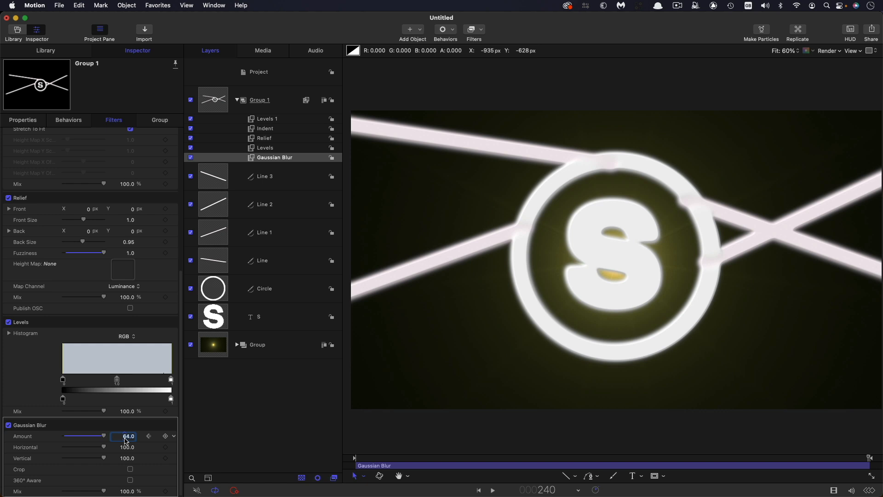
pyautogui.write('24')
pyautogui.press('Return')
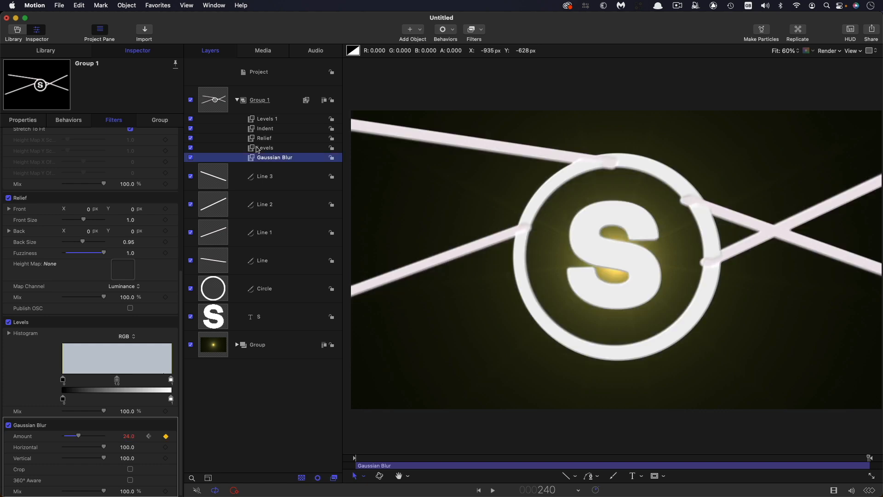
# - Tighten the first Levels filter's Alpha channel, with the black input at about 0.31 and the white input at about 0.46
pyautogui.click(258, 148)
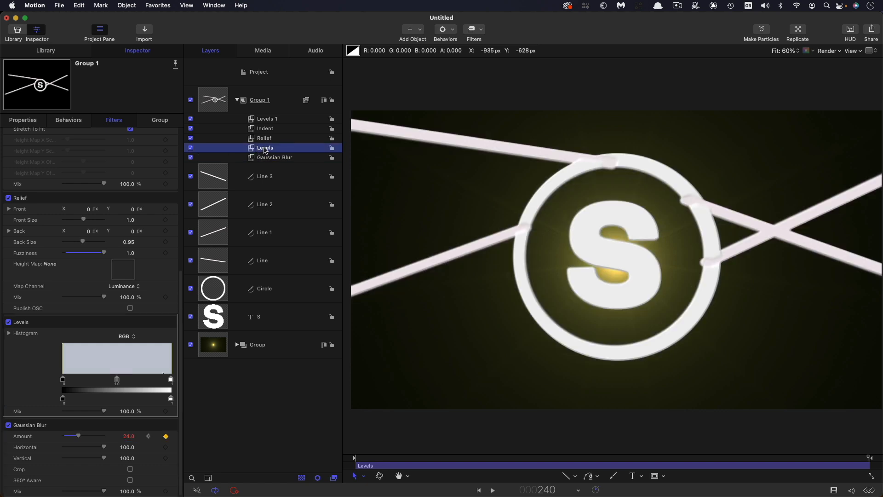
pyautogui.click(125, 336)
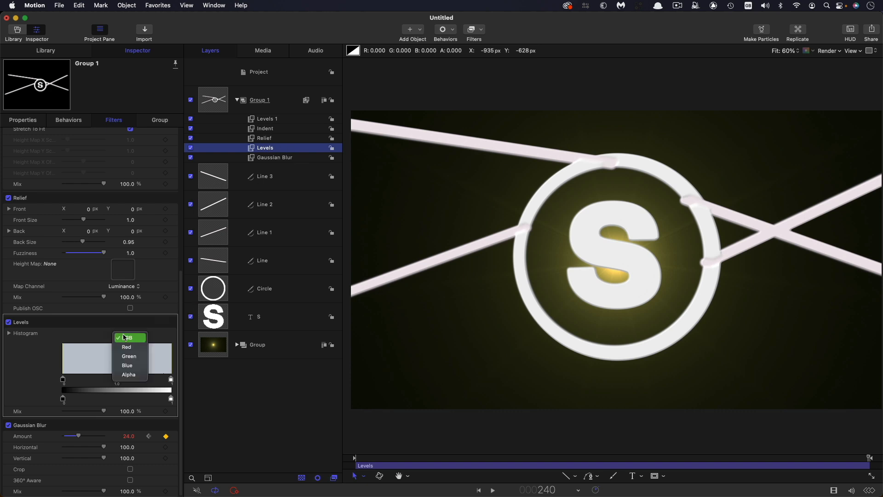
pyautogui.click(133, 375)
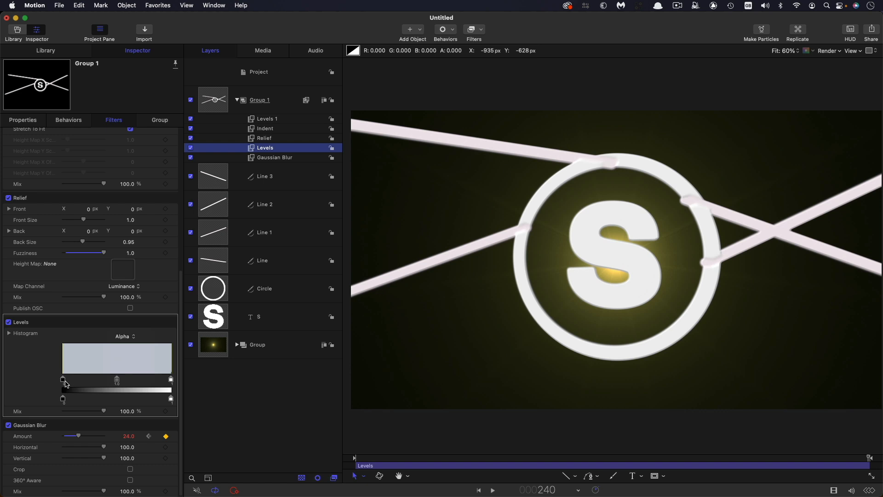
pyautogui.moveTo(64, 381); pyautogui.dragTo(96, 381)
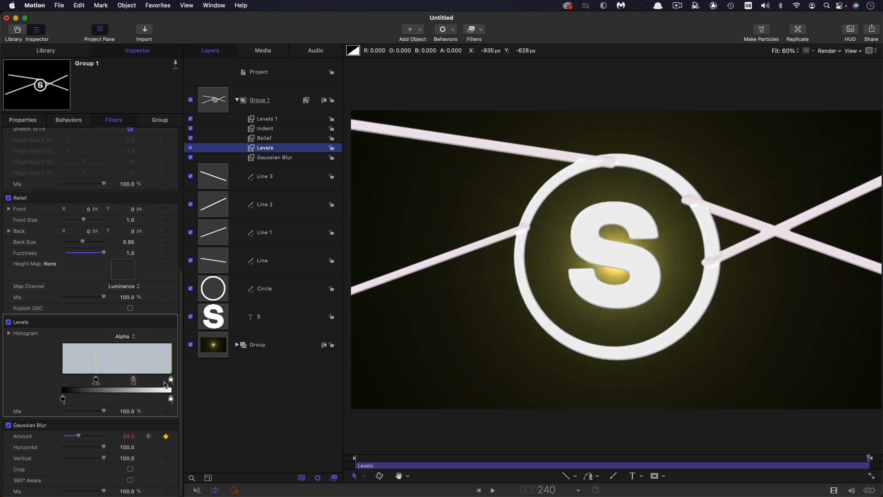
pyautogui.moveTo(172, 381); pyautogui.dragTo(123, 381)
pyautogui.click(354, 458)
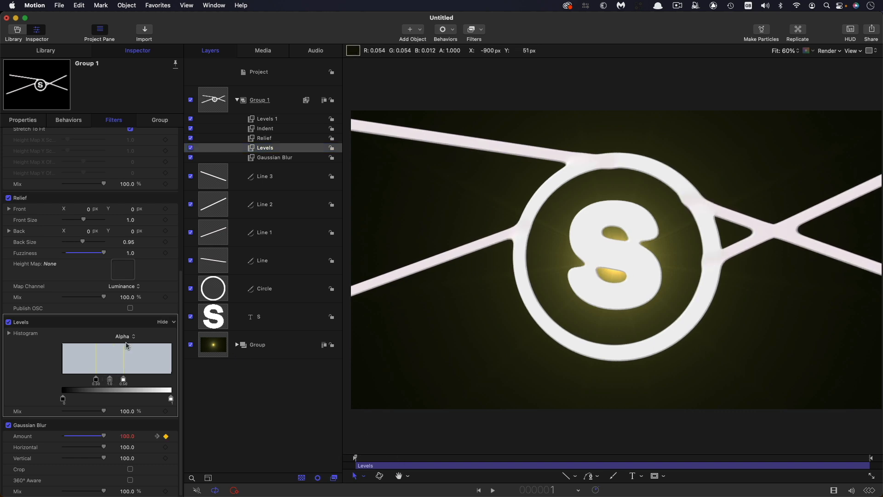
pyautogui.moveTo(95, 379); pyautogui.dragTo(115, 383)
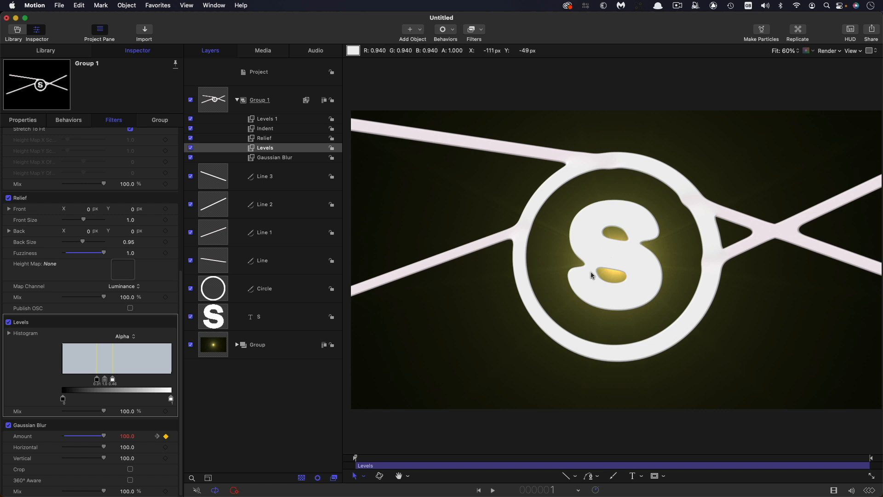
pyautogui.click(545, 457)
pyautogui.moveTo(554, 456); pyautogui.dragTo(529, 488)
pyautogui.press('Home')
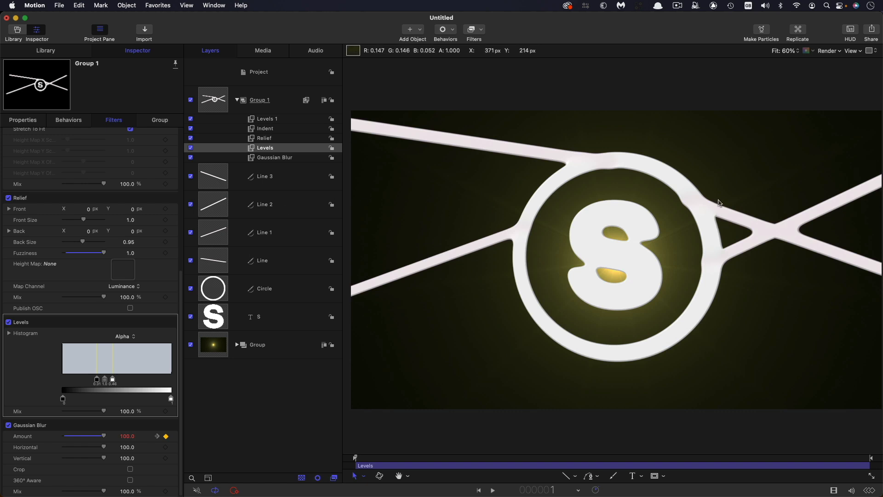
pyautogui.moveTo(284, 22); pyautogui.dragTo(284, 23)
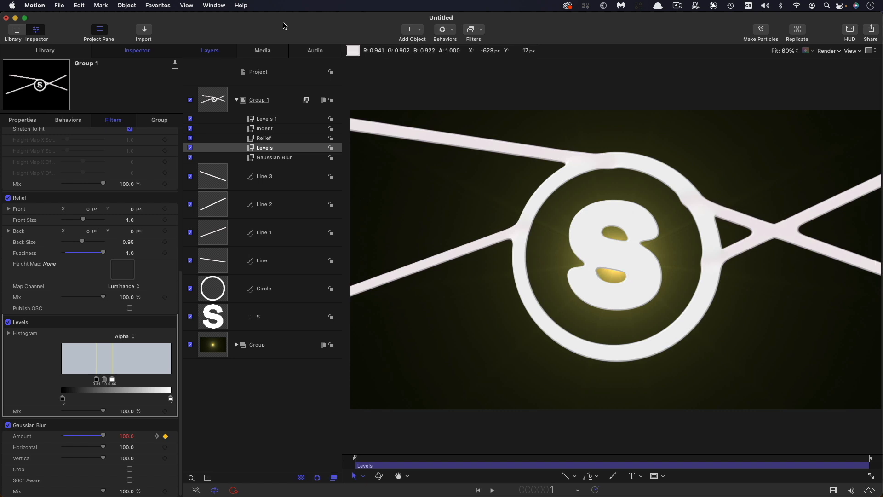
# - Set the Indent filter's Softness to 1.0, Brightness to 0 and Ambient to 0.2
pyautogui.click(252, 130)
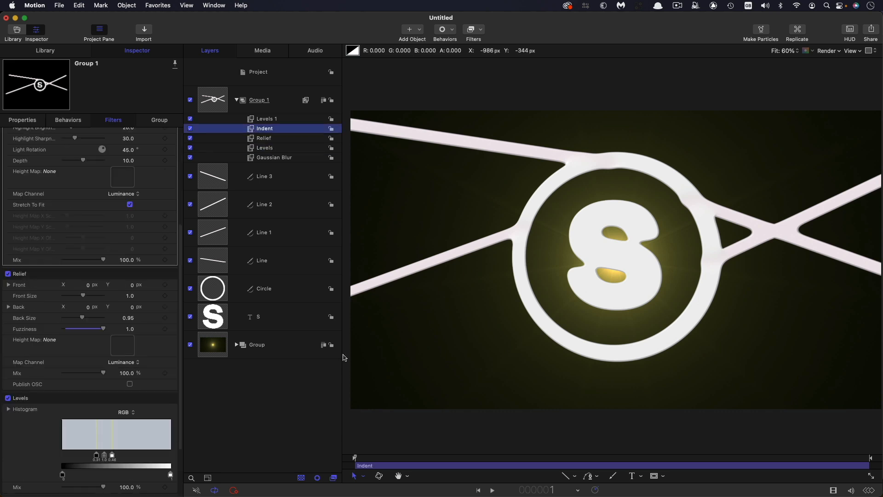
pyautogui.scroll(5, 152, 340)
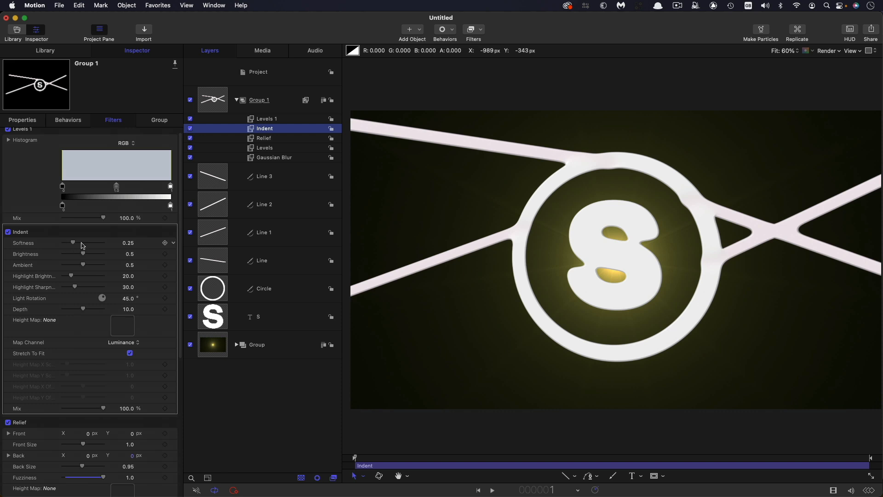
pyautogui.moveTo(74, 243); pyautogui.dragTo(216, 256)
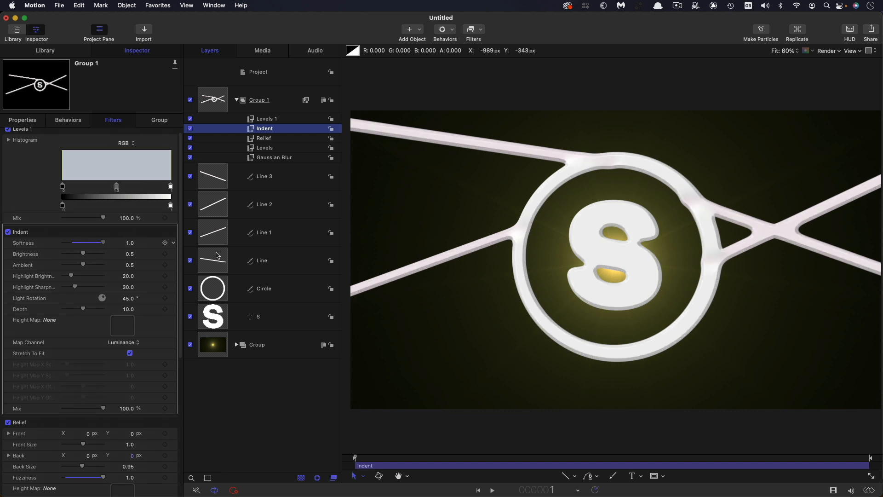
pyautogui.moveTo(85, 253); pyautogui.dragTo(62, 254)
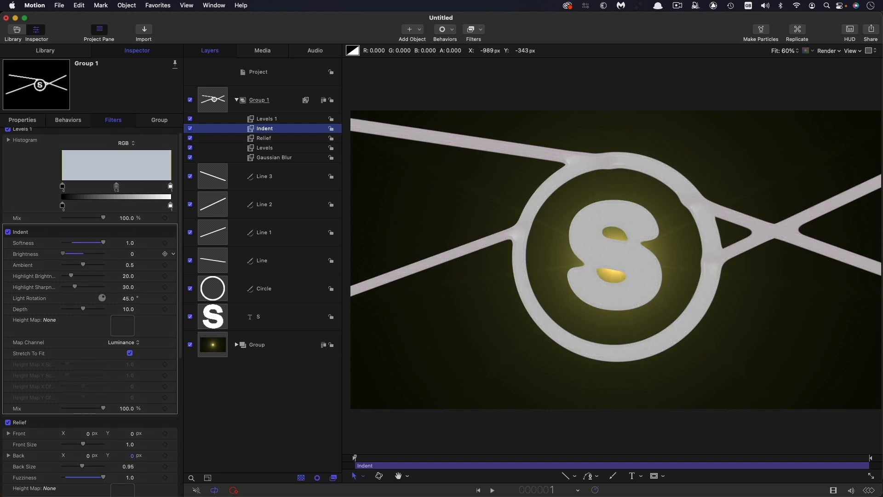
pyautogui.click(130, 266)
pyautogui.press('BackSpace')
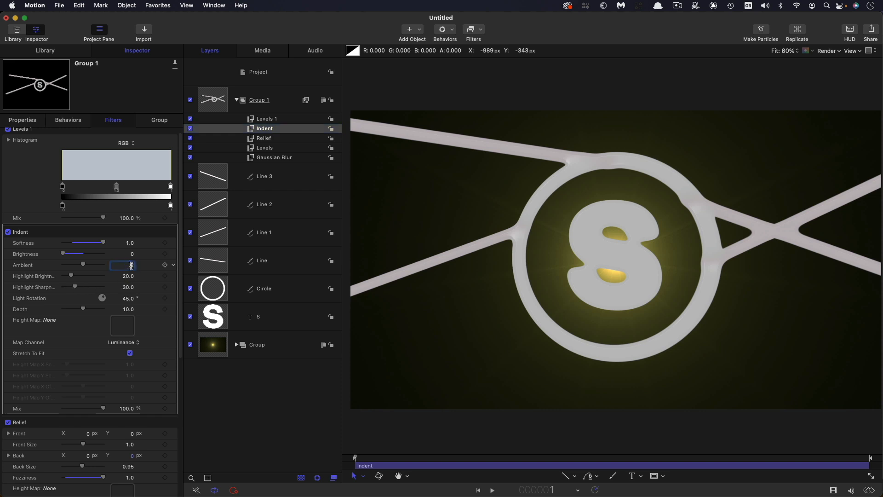
pyautogui.write('0.2')
pyautogui.press('Return')
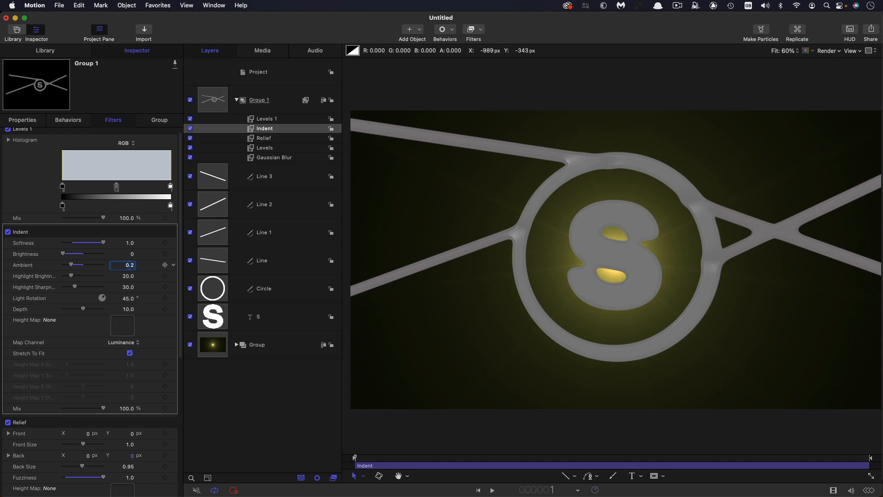
# - Set the Indent filter's Highlight Brightness to 3, Highlight Sharpness to 7 and Depth to 20
pyautogui.click(129, 276)
pyautogui.write('3')
pyautogui.press('Tab')
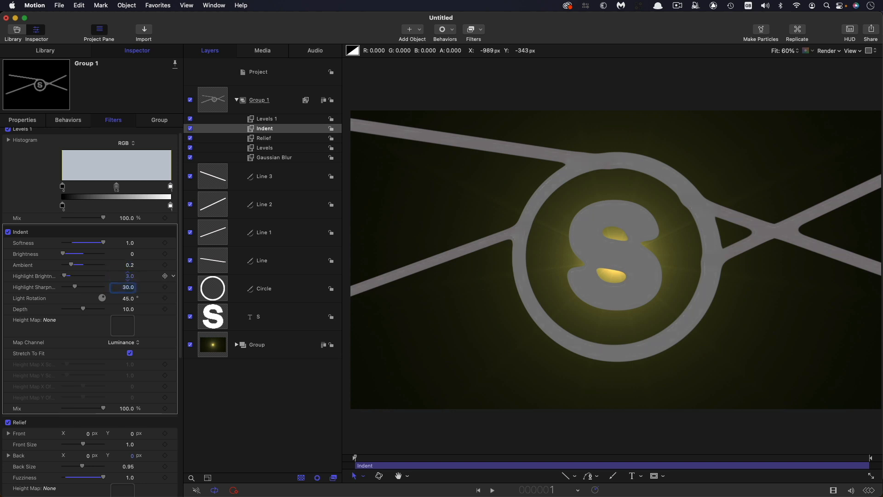
pyautogui.write('7')
pyautogui.press('Return')
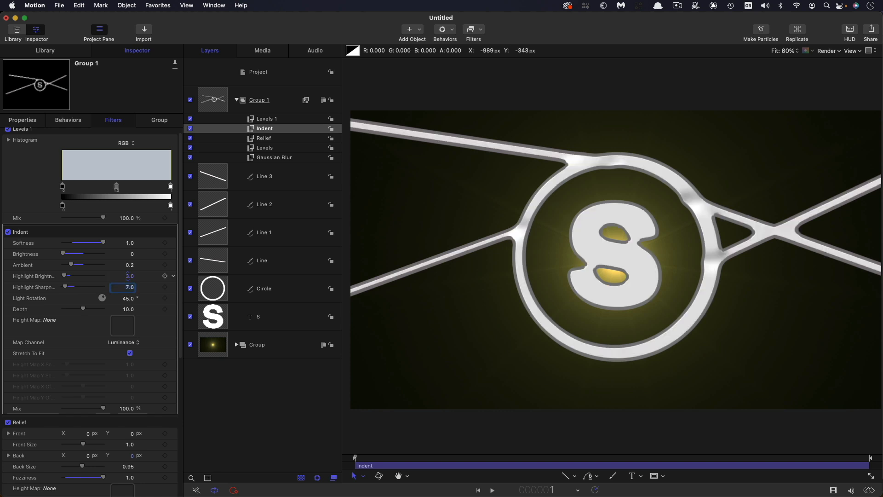
pyautogui.click(127, 311)
pyautogui.write('20')
pyautogui.press('Return')
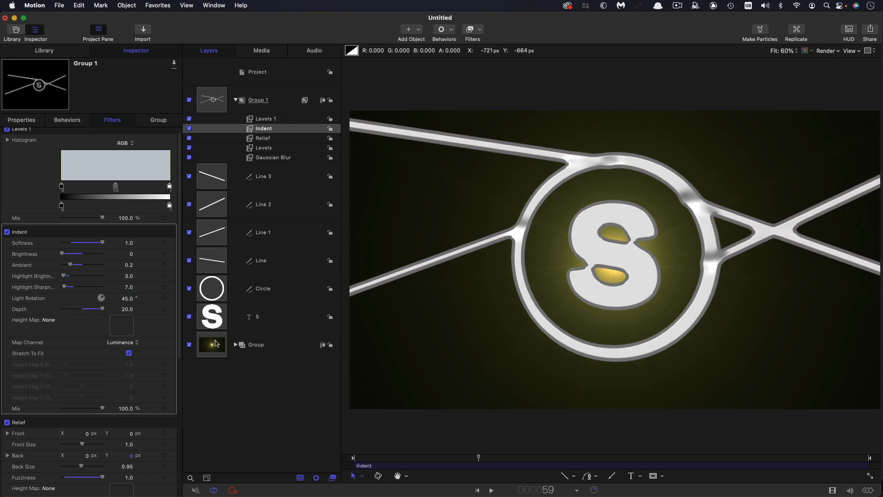
# - Enable a white outline on the S text
pyautogui.click(212, 324)
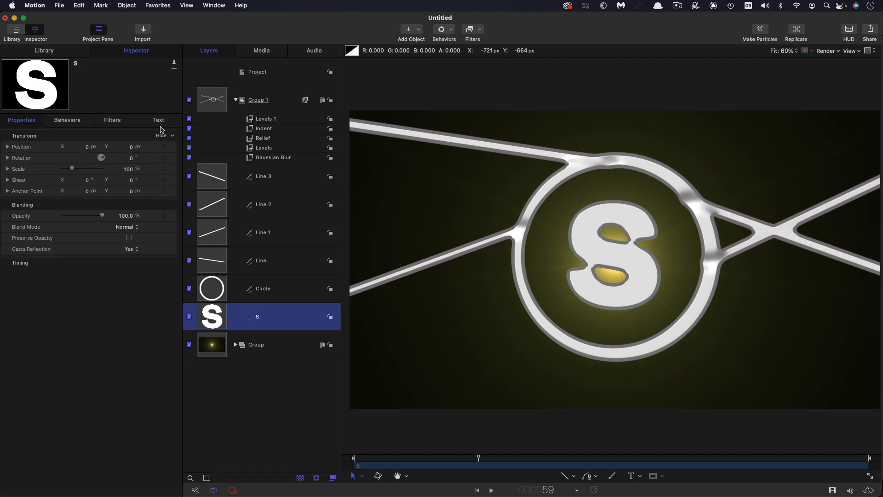
pyautogui.click(162, 121)
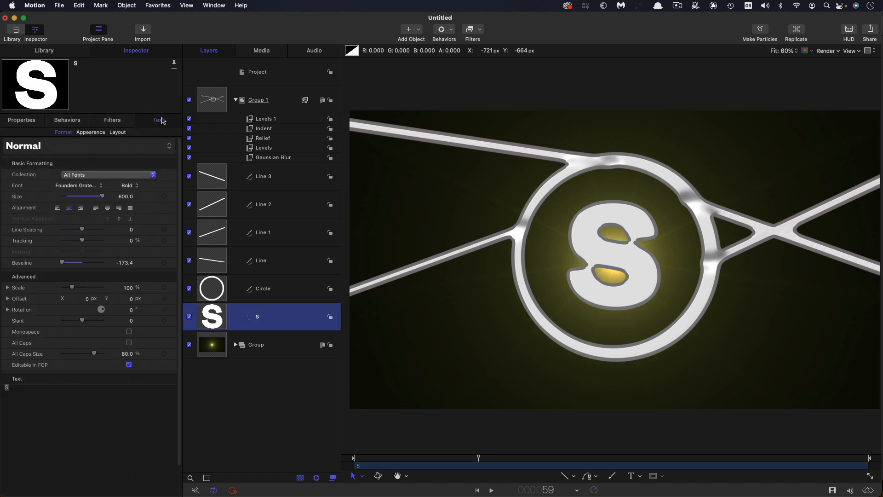
pyautogui.click(90, 132)
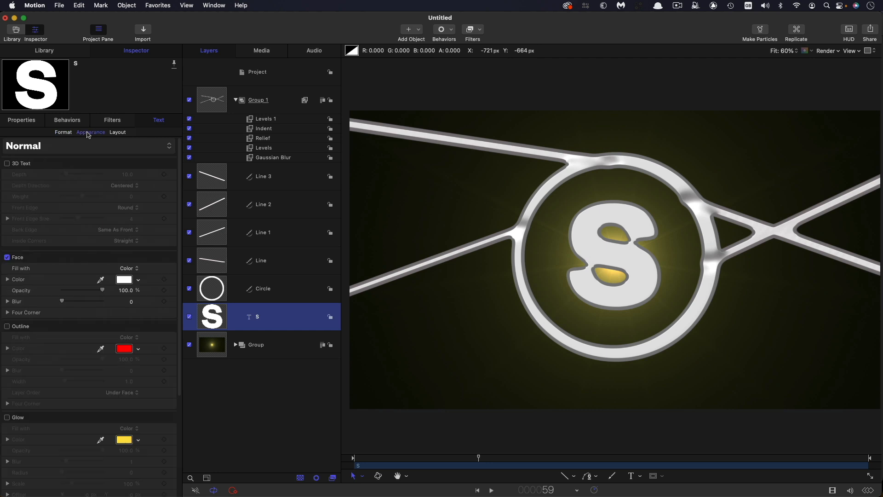
pyautogui.click(7, 326)
pyautogui.click(125, 349)
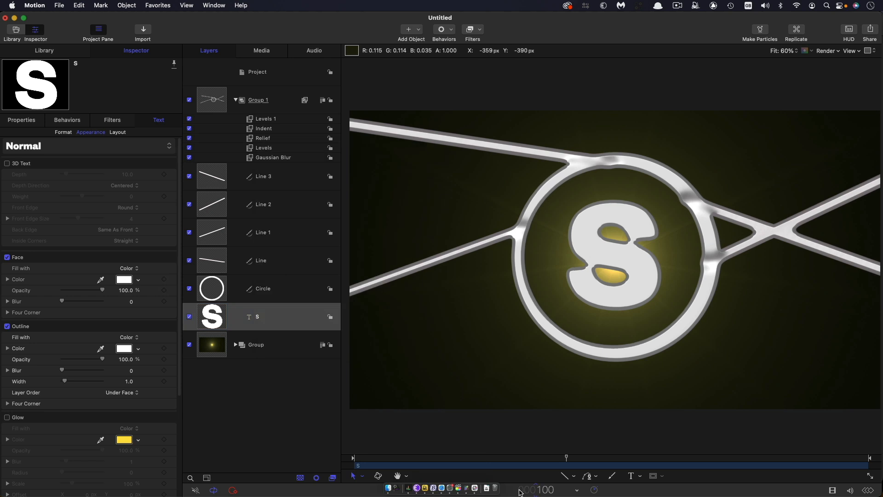
# - Keyframe the S text's face color from white on frame 1 to light grey on frame 100
pyautogui.click(479, 491)
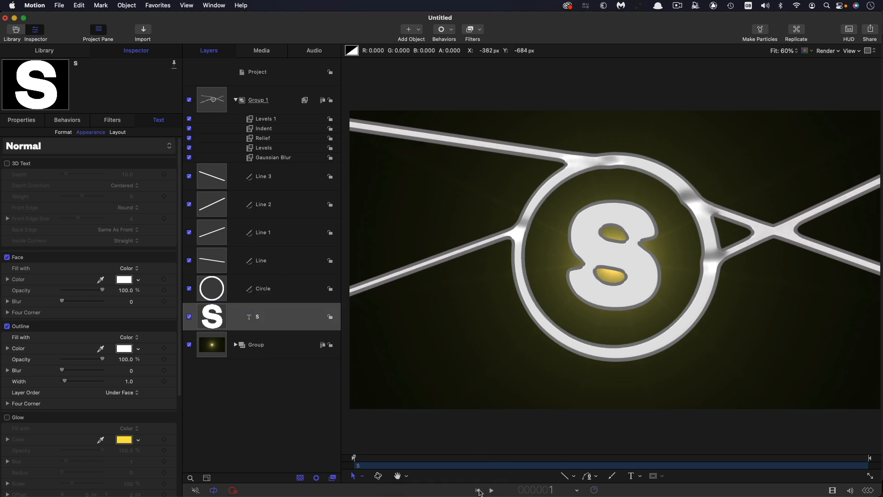
pyautogui.click(165, 279)
pyautogui.click(124, 280)
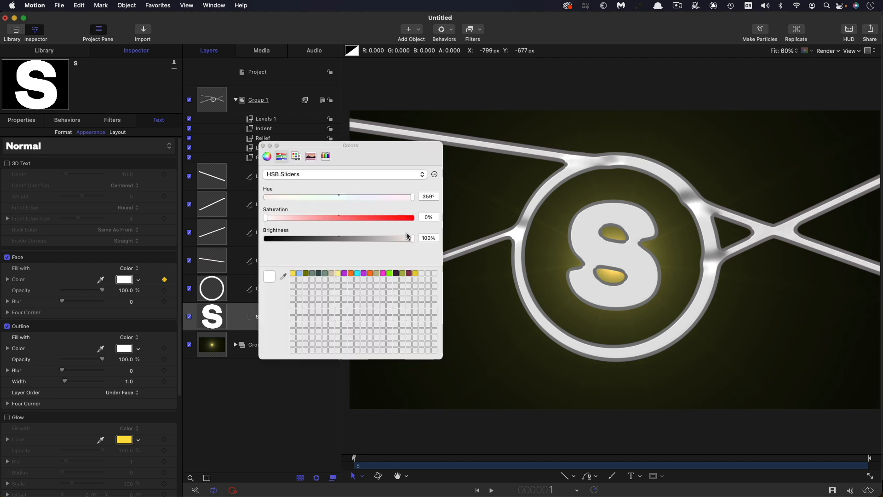
pyautogui.click(553, 491)
pyautogui.write('100')
pyautogui.press('Return')
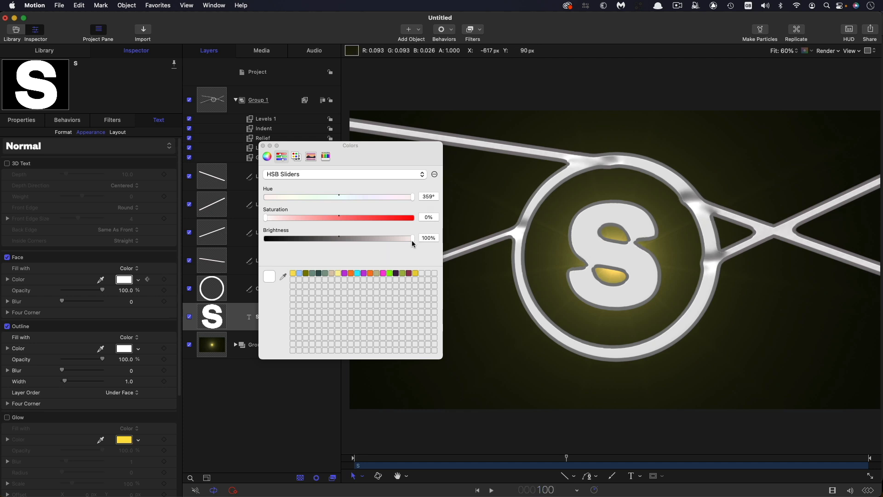
pyautogui.moveTo(412, 238); pyautogui.dragTo(374, 242)
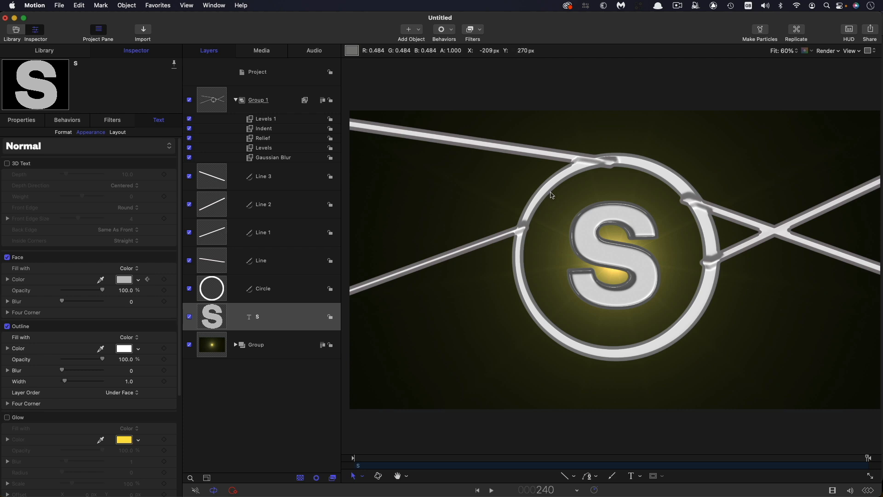
# - Duplicate the Circle layer and move the copy above Line 3 in the layer stack
pyautogui.click(208, 288)
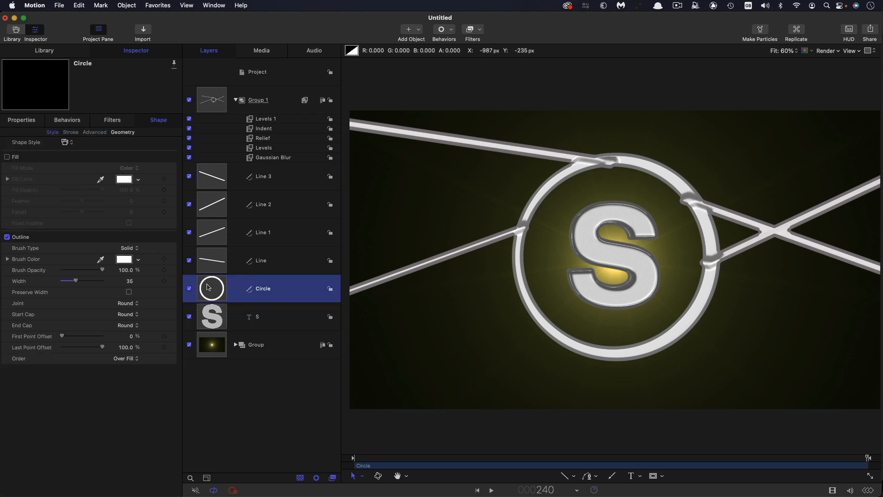
pyautogui.rightClick(207, 284)
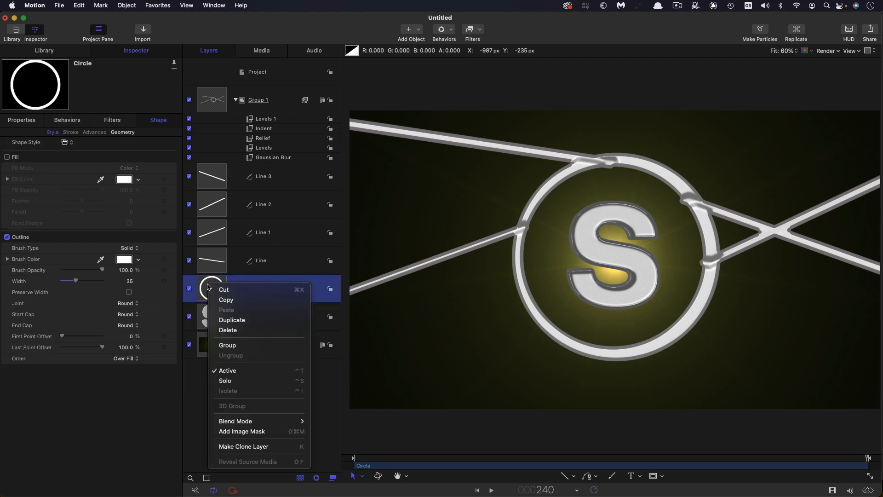
pyautogui.click(231, 321)
pyautogui.press('super+bracketright')
pyautogui.press('super+bracketright')
pyautogui.press('super+bracketright')
pyautogui.press('super+bracketright')
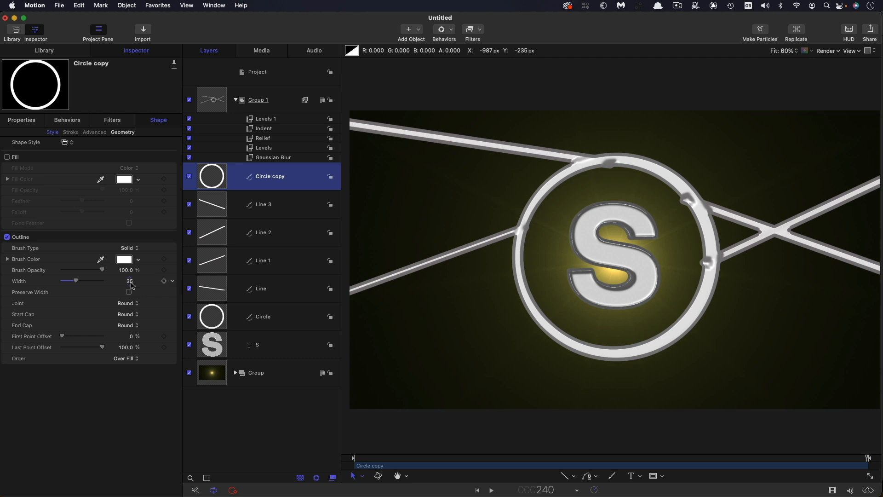
# - Set the circle copy's outline width to 85
pyautogui.moveTo(131, 282); pyautogui.dragTo(127, 282)
pyautogui.click(130, 281)
pyautogui.press('Return')
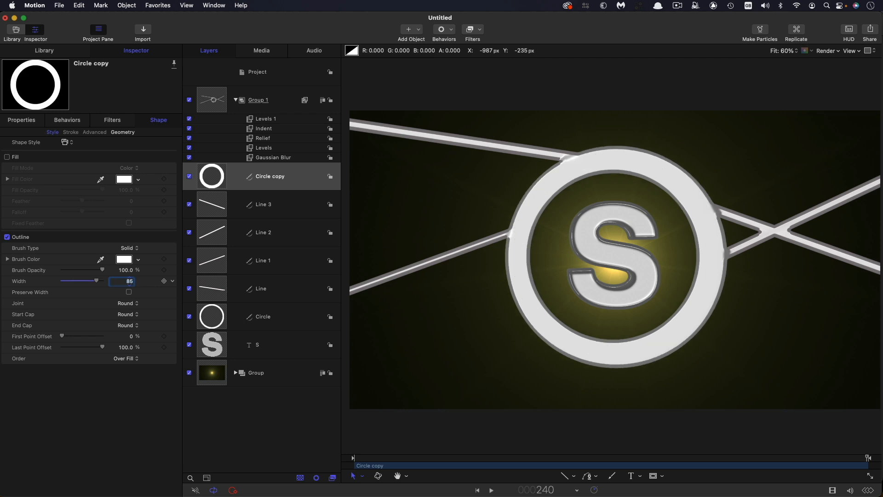
# - Set the circle copy's radius to 300 and return to its outline style settings
pyautogui.click(127, 133)
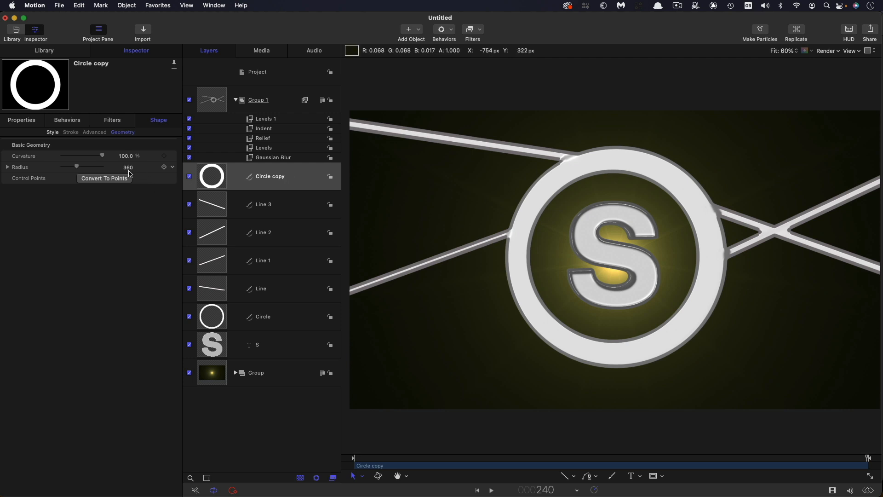
pyautogui.moveTo(130, 168); pyautogui.dragTo(128, 169)
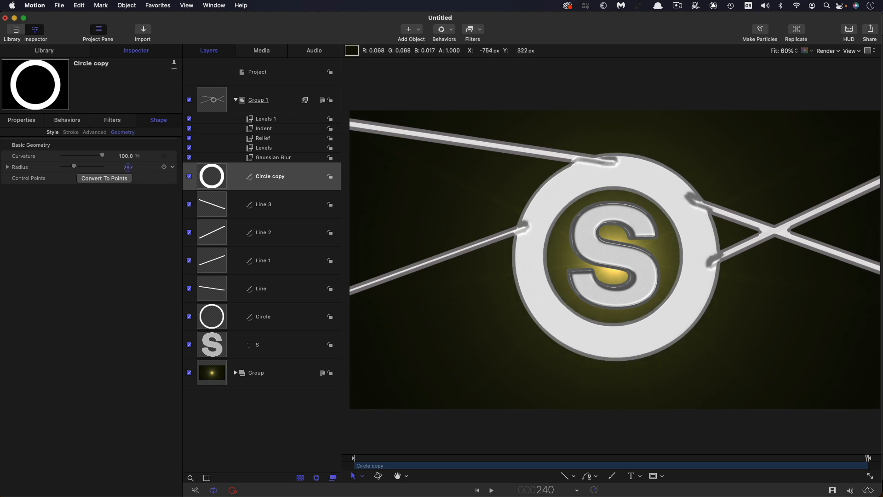
pyautogui.doubleClick(128, 168)
pyautogui.write('300')
pyautogui.press('Return')
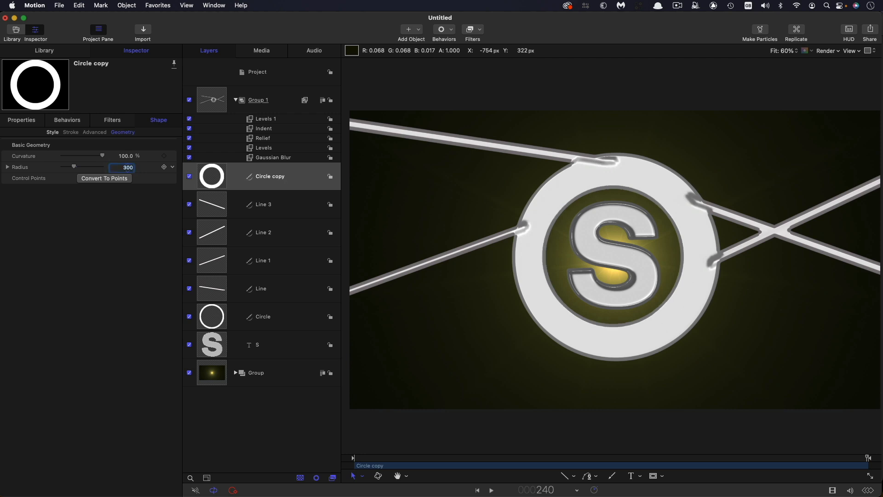
pyautogui.click(53, 133)
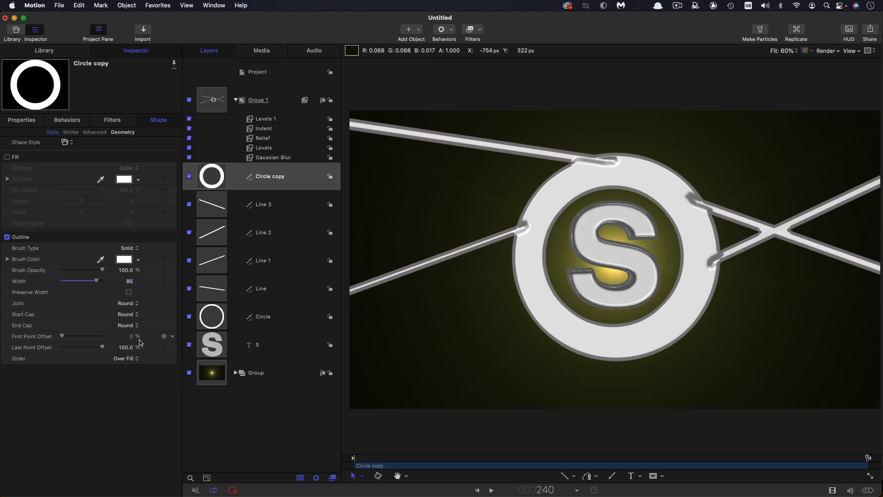
# - Keyframe the circle copy's First Point Offset at 25% on frame 1
pyautogui.click(477, 491)
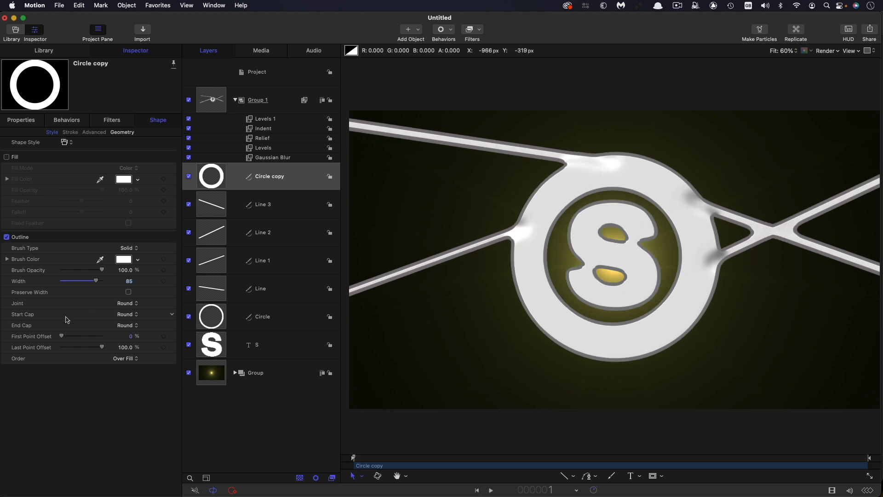
pyautogui.click(163, 336)
pyautogui.click(131, 337)
pyautogui.write('25')
pyautogui.press('Return')
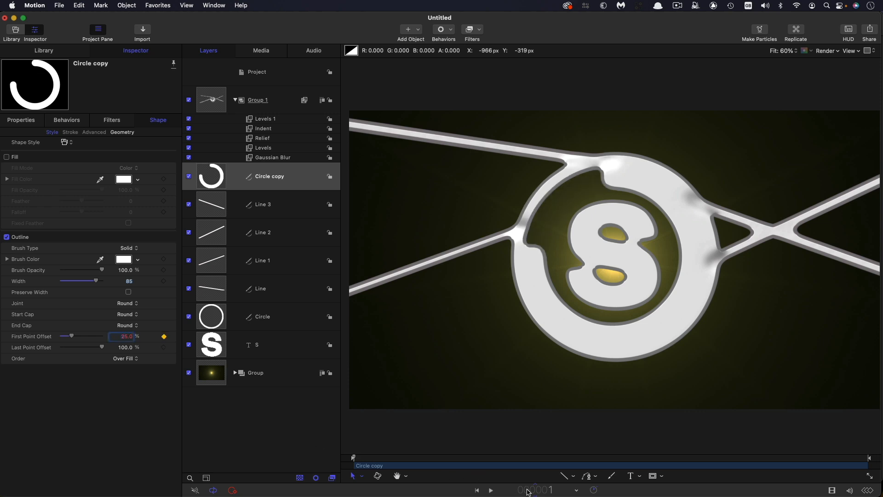
# - Keyframe the circle copy's First Point Offset at 100% on frame 100 and play the animation to check it
pyautogui.click(546, 491)
pyautogui.write('100')
pyautogui.press('Return')
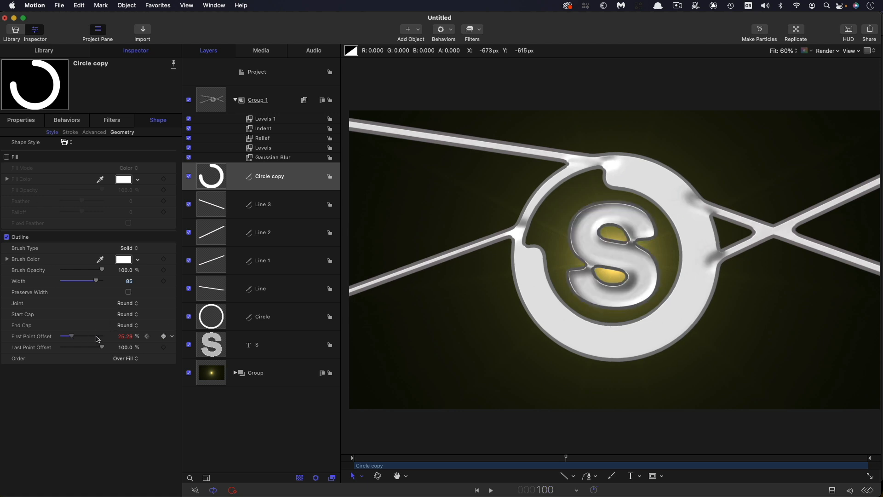
pyautogui.moveTo(72, 336); pyautogui.dragTo(104, 336)
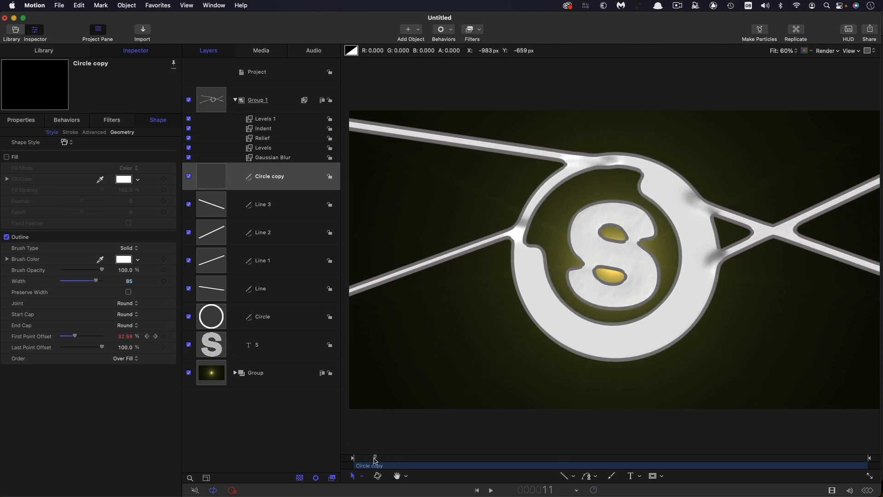
pyautogui.press('Home')
pyautogui.press('space')
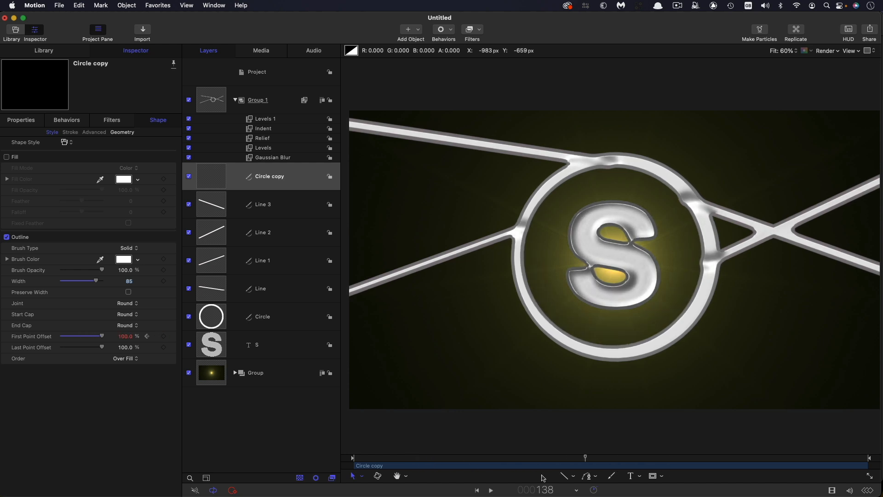
pyautogui.click(556, 460)
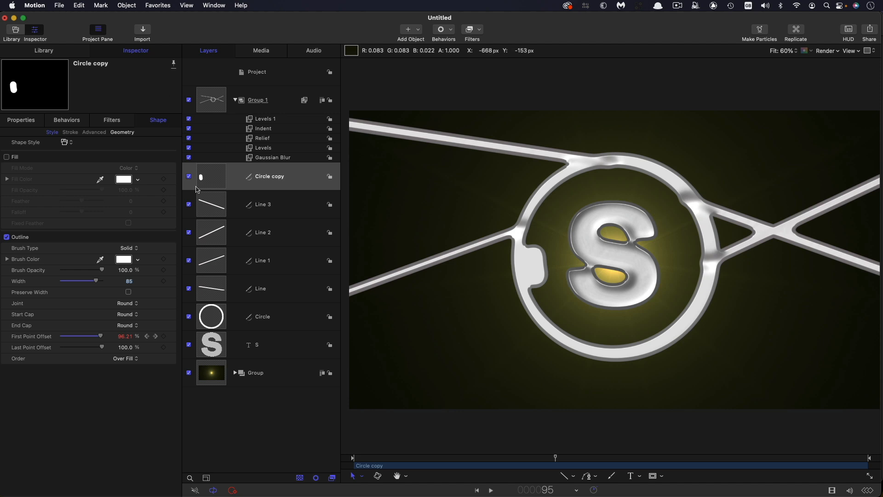
# - Duplicate the Circle copy layer and rotate the duplicate 180°
pyautogui.rightClick(211, 171)
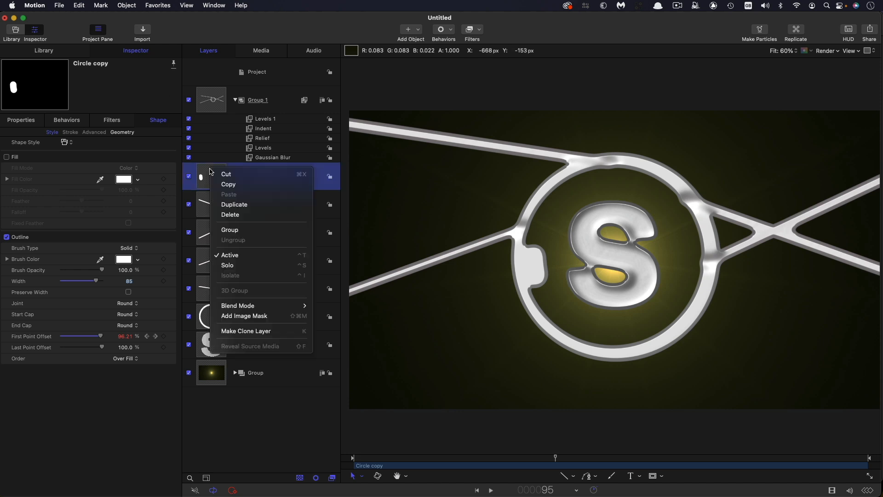
pyautogui.click(239, 204)
pyautogui.click(21, 122)
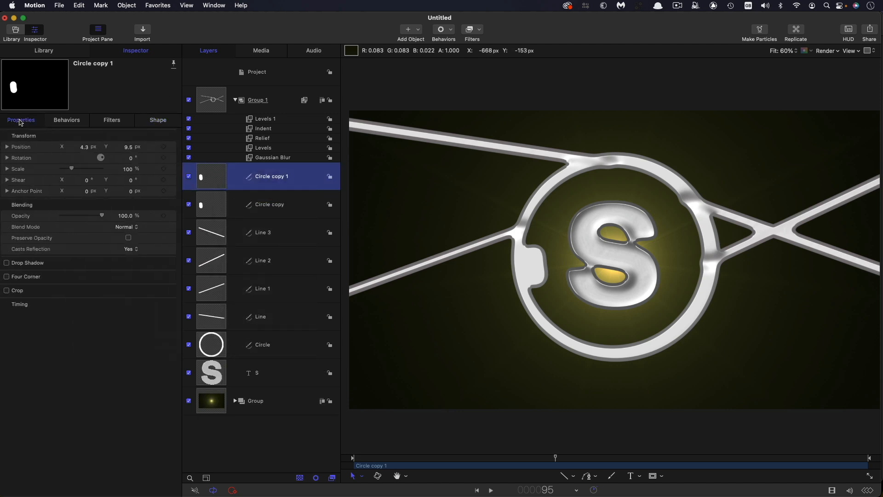
pyautogui.click(130, 159)
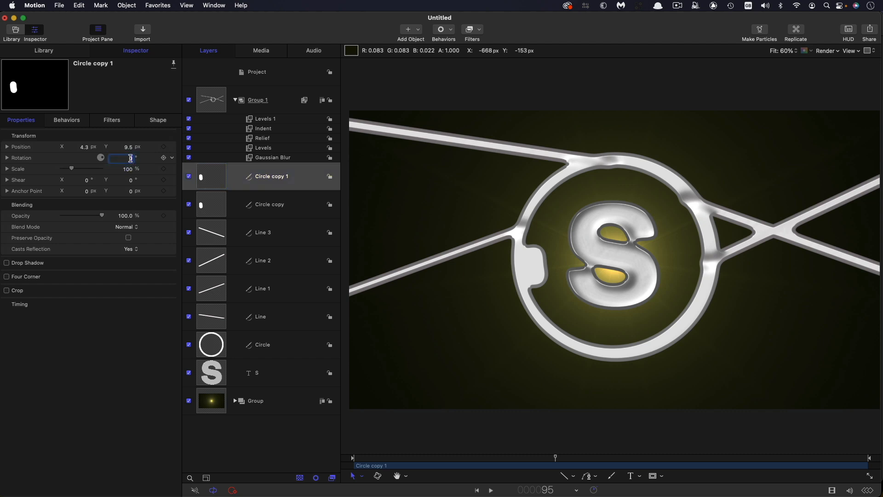
pyautogui.write('180')
pyautogui.press('Return')
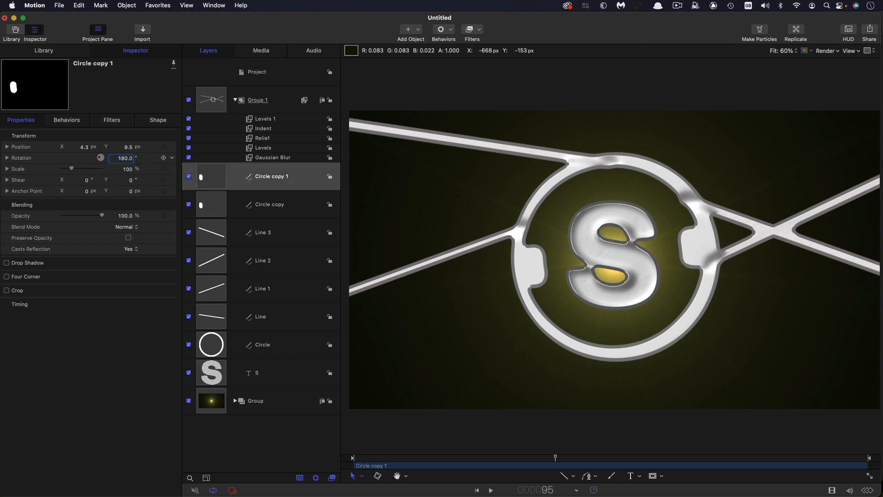
# - Set the rotated duplicate's Last Point Offset to 75% and scrub through the animation to check it
pyautogui.click(160, 120)
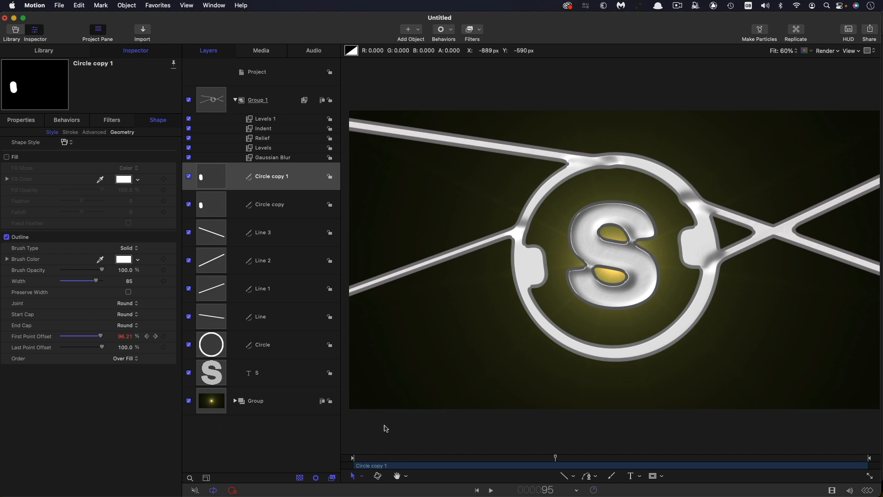
pyautogui.moveTo(427, 462); pyautogui.dragTo(500, 458)
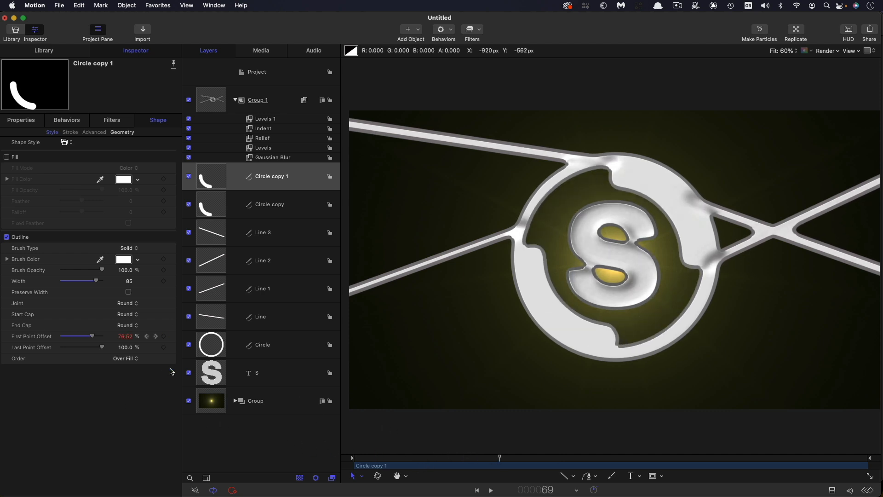
pyautogui.click(121, 348)
pyautogui.write('75')
pyautogui.press('Return')
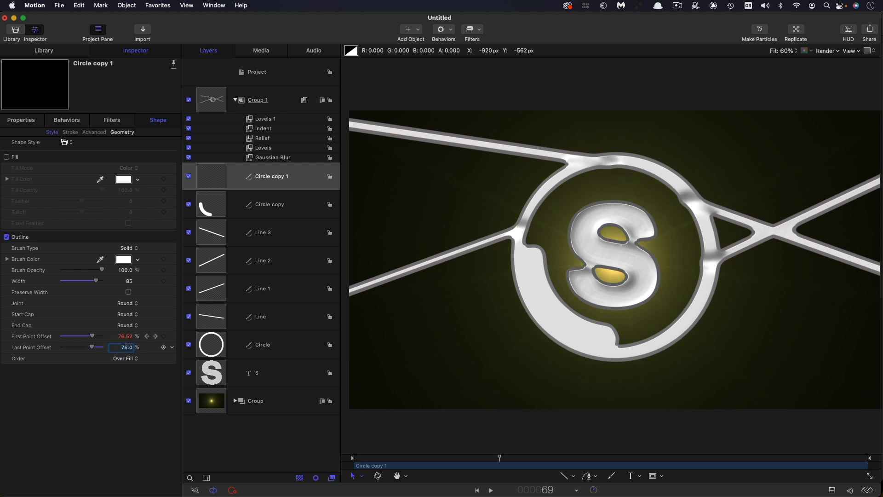
pyautogui.moveTo(500, 458)
pyautogui.mouseDown()
pyautogui.moveTo(473, 463)
pyautogui.moveTo(590, 475)
pyautogui.moveTo(528, 477)
pyautogui.mouseUp()
pyautogui.moveTo(528, 477); pyautogui.dragTo(499, 476)
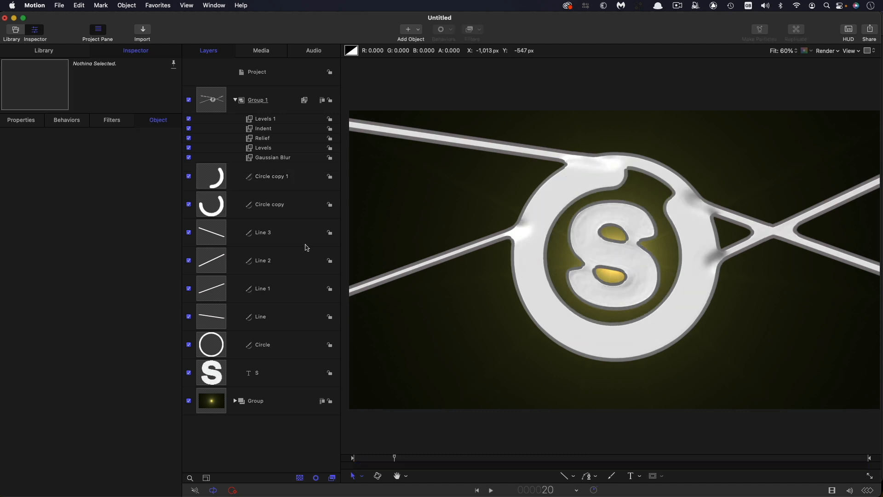
# - Add a Radial Blur with a 64° angle to Circle copy and copy the filter onto Circle copy 1
pyautogui.click(211, 207)
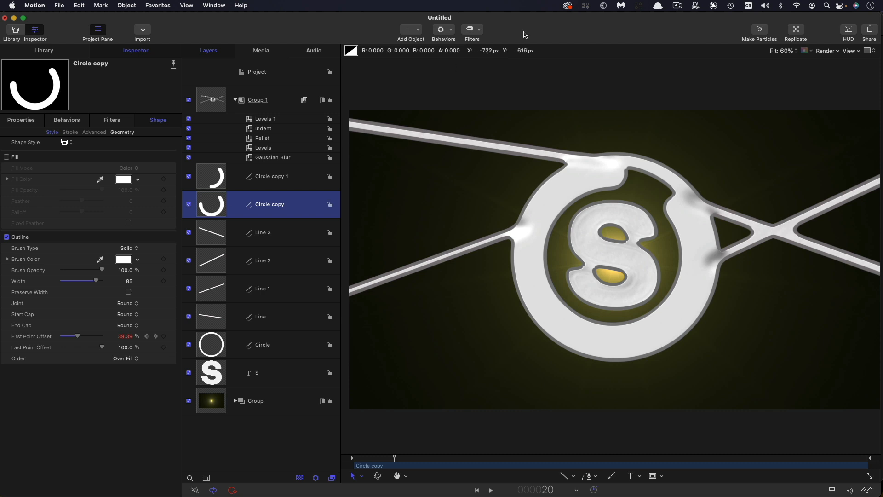
pyautogui.click(480, 30)
pyautogui.moveTo(479, 53)
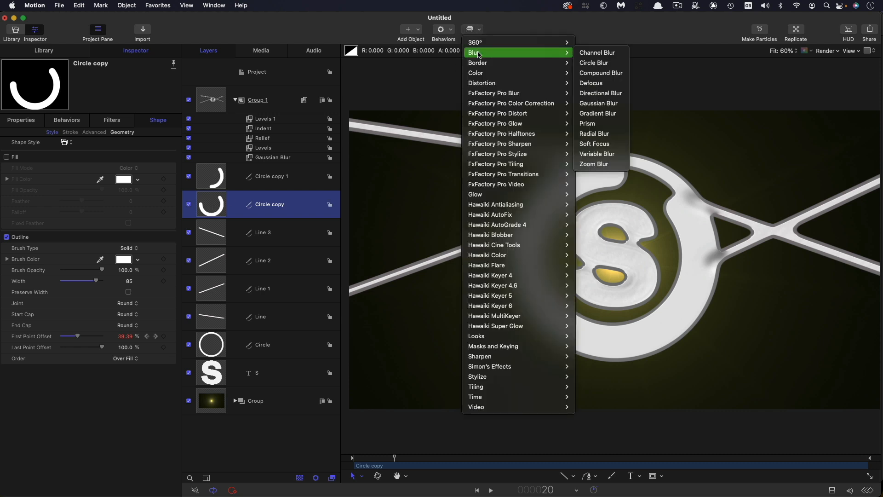
pyautogui.click(605, 135)
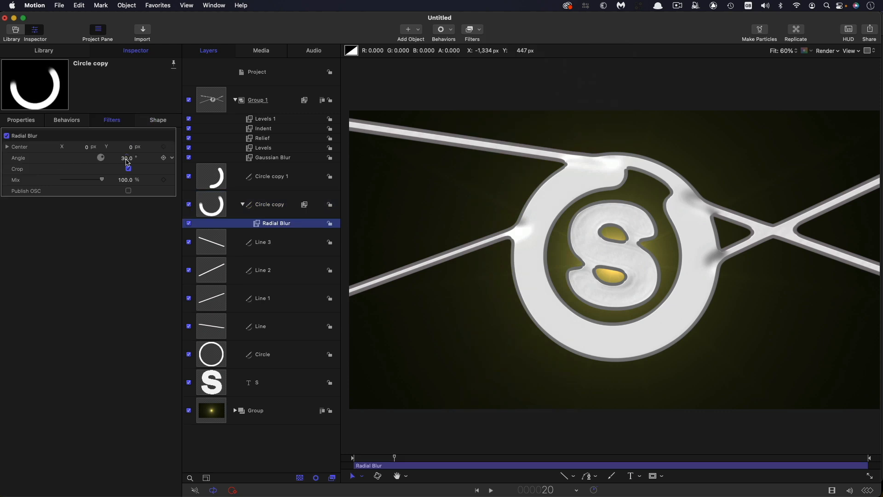
pyautogui.click(126, 159)
pyautogui.write('64')
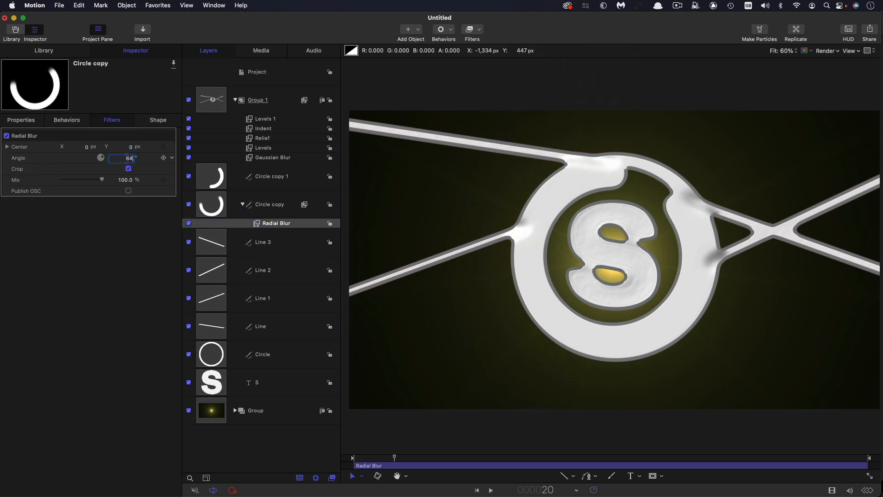
pyautogui.press('Return')
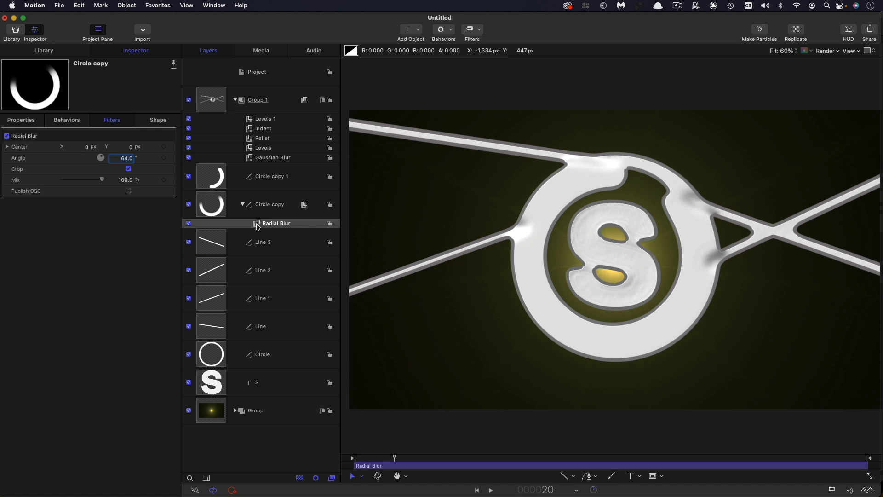
pyautogui.moveTo(258, 227); pyautogui.dragTo(212, 177)
pyautogui.moveTo(384, 461); pyautogui.dragTo(491, 461)
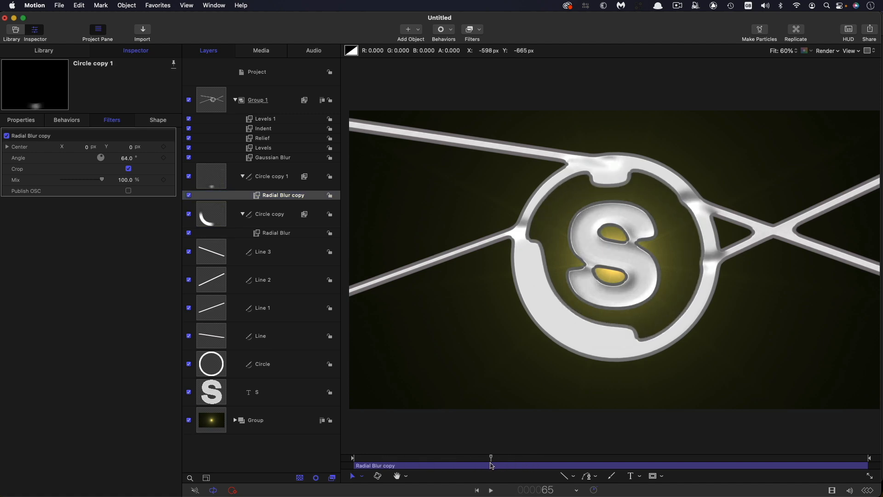
# - Duplicate the Circle layer and move the new copy above Circle copy 1 in Group 1
pyautogui.click(217, 361)
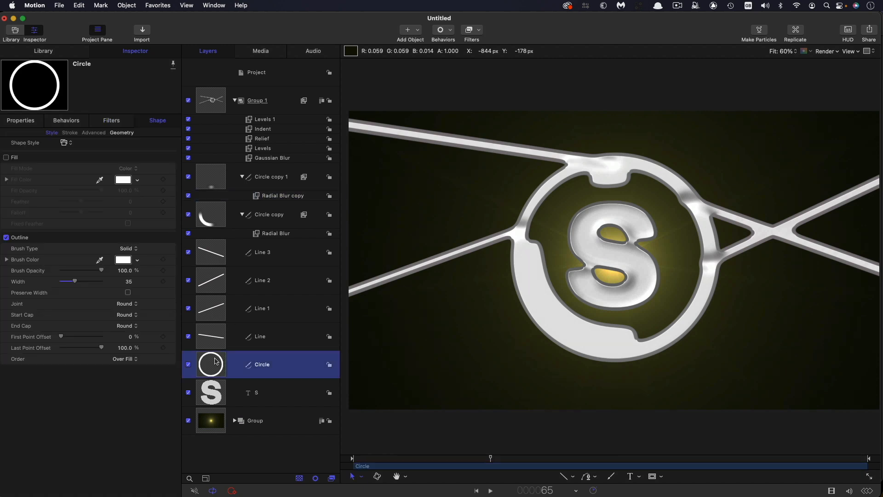
pyautogui.rightClick(212, 364)
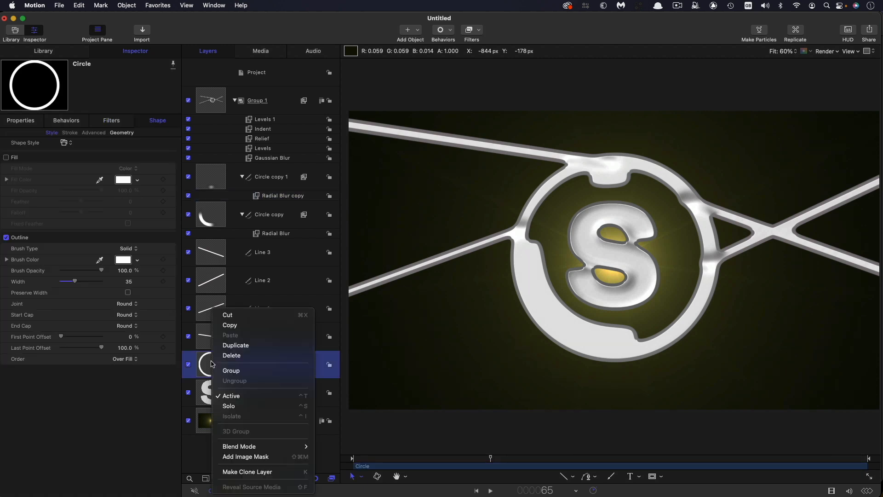
pyautogui.click(253, 344)
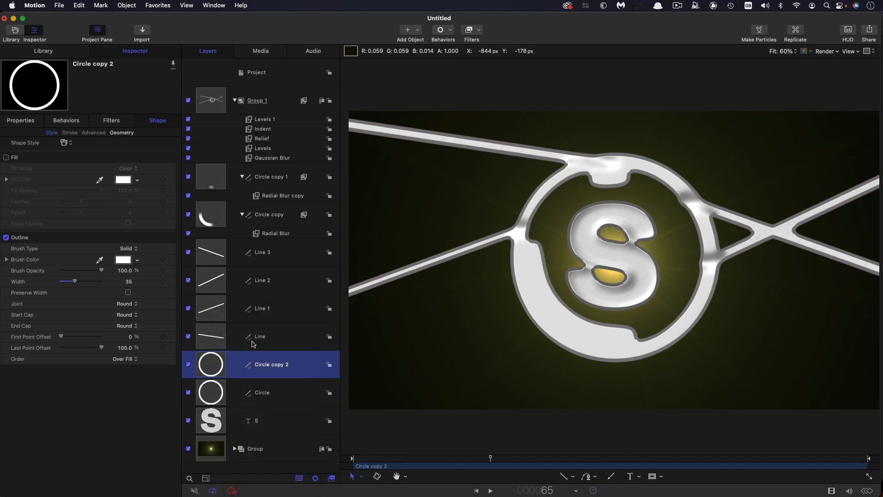
pyautogui.press('super+shift+bracketright')
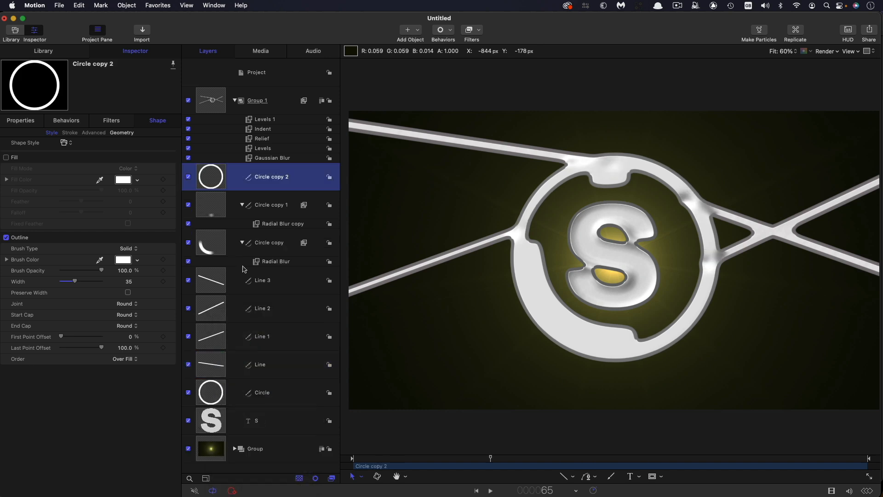
# - Switch Circle copy 2 from an outline to a solid fill and keyframe its radius at 251 on frame 1
pyautogui.click(6, 238)
pyautogui.click(6, 157)
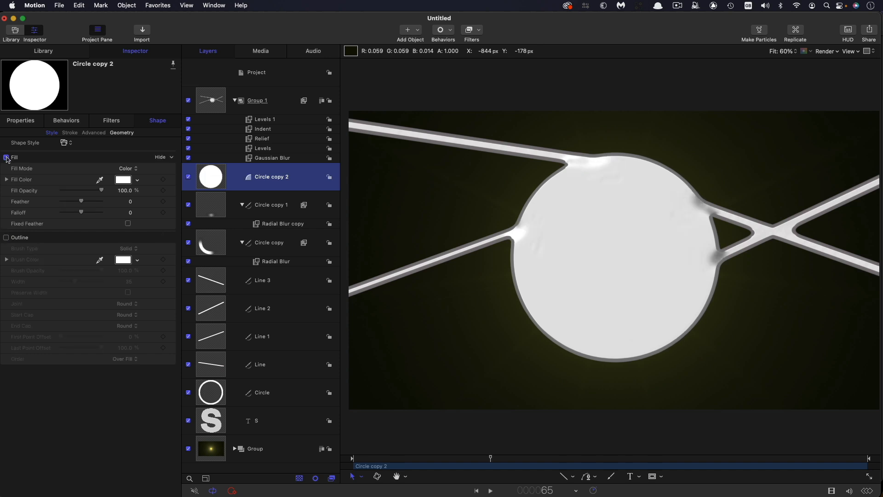
pyautogui.click(121, 133)
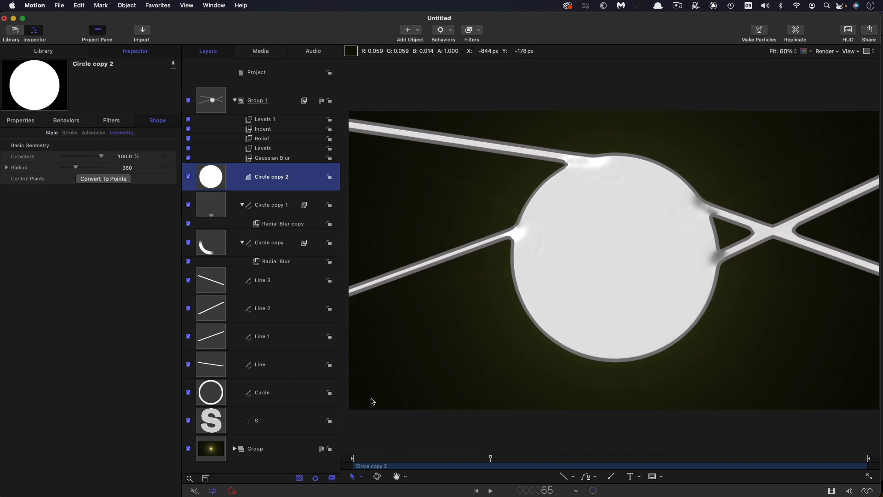
pyautogui.moveTo(490, 458); pyautogui.dragTo(329, 463)
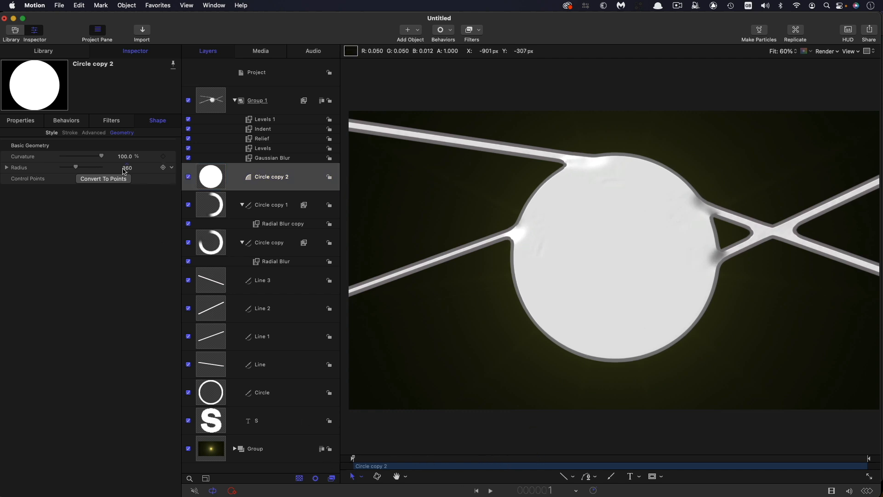
pyautogui.click(164, 167)
pyautogui.moveTo(127, 168)
pyautogui.mouseDown()
pyautogui.moveTo(127, 186)
pyautogui.moveTo(127, 165)
pyautogui.mouseUp()
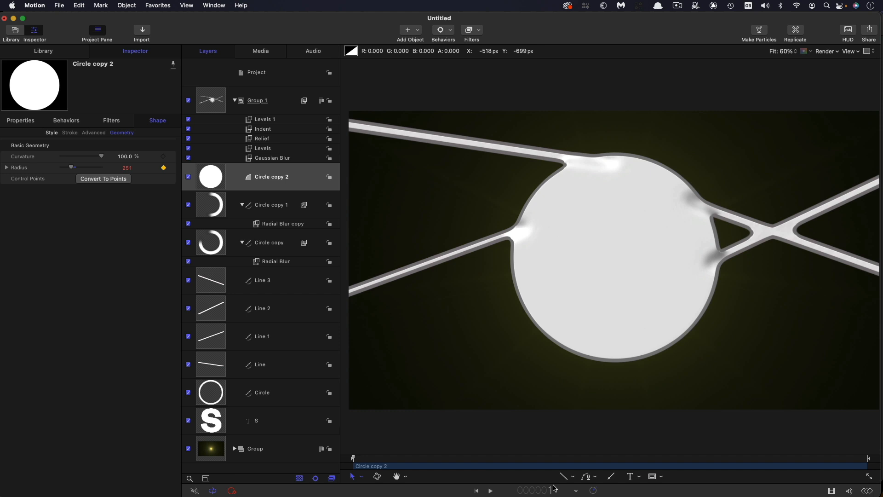
# - Keyframe Circle copy 2's radius at 0 on frame 100 and play the animation to check it
pyautogui.click(554, 488)
pyautogui.write('100')
pyautogui.press('Return')
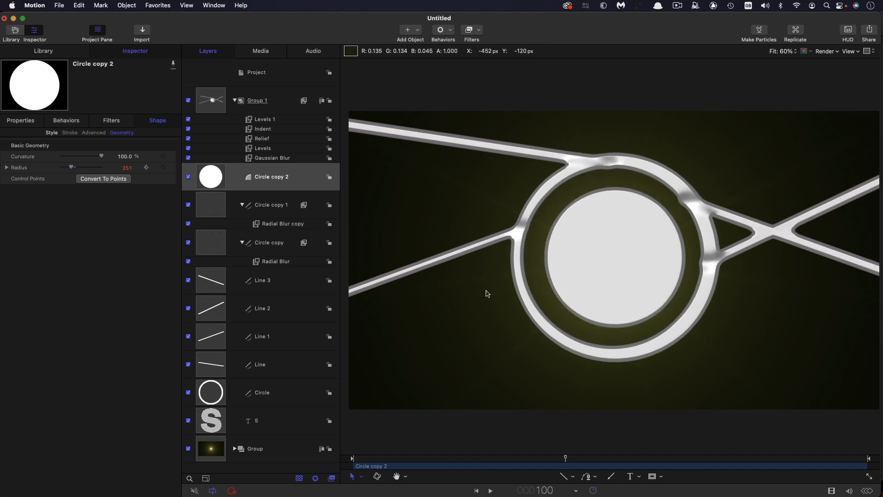
pyautogui.moveTo(70, 167); pyautogui.dragTo(30, 169)
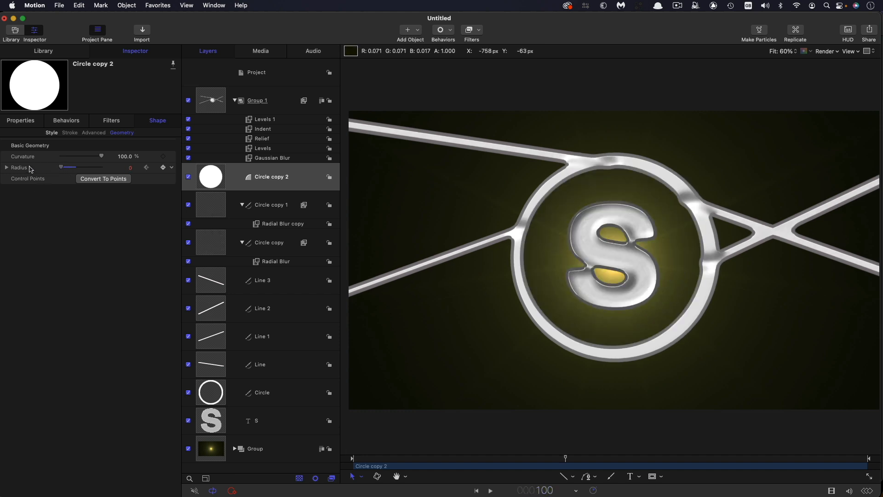
pyautogui.press('space')
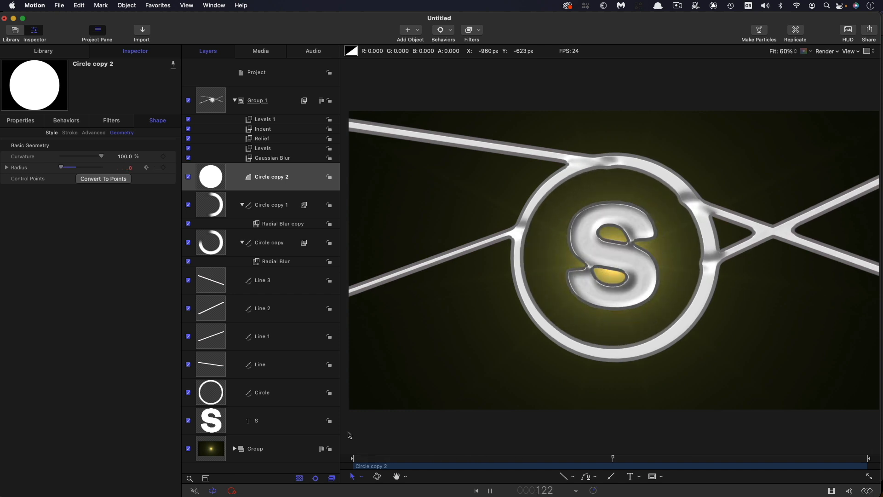
pyautogui.press('space')
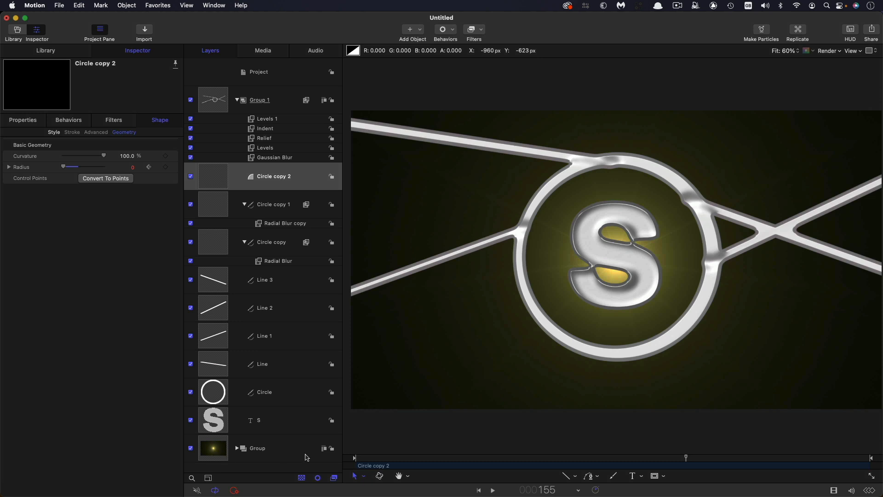
# - Change Group 1's type from 2D to 3D
pyautogui.click(217, 98)
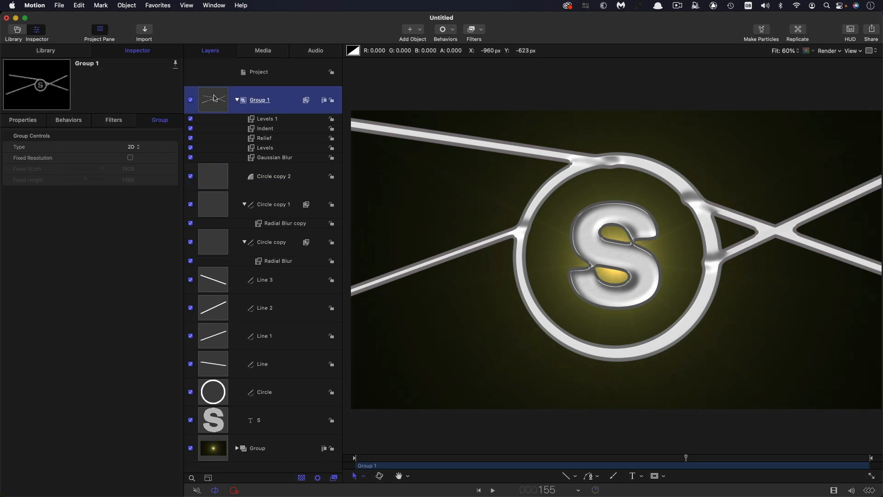
pyautogui.click(132, 146)
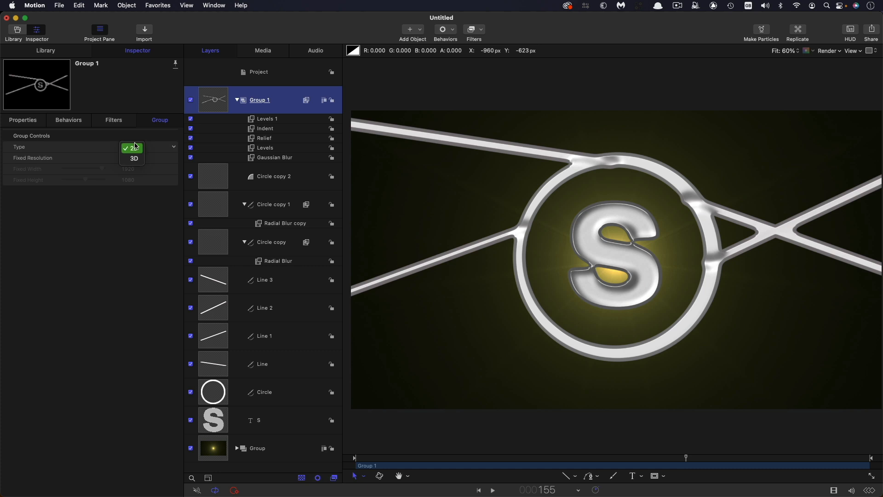
pyautogui.click(132, 159)
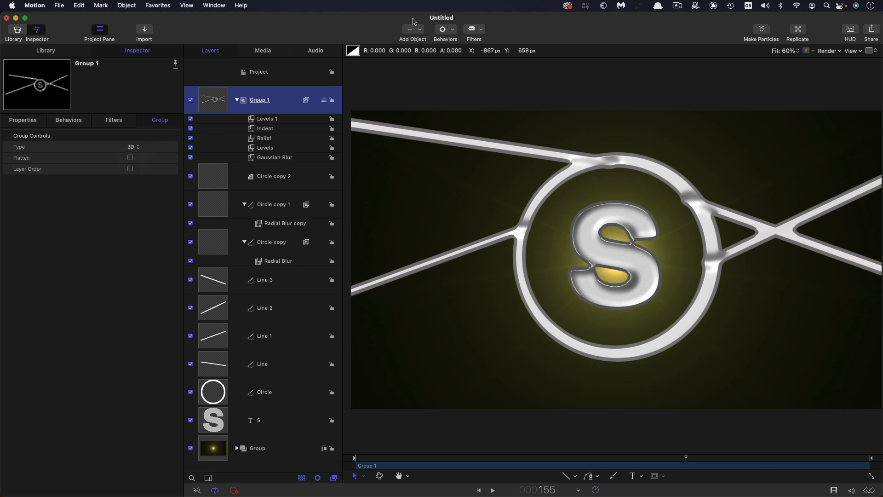
# - Add a light to the project above Group 1
pyautogui.click(421, 30)
pyautogui.click(426, 68)
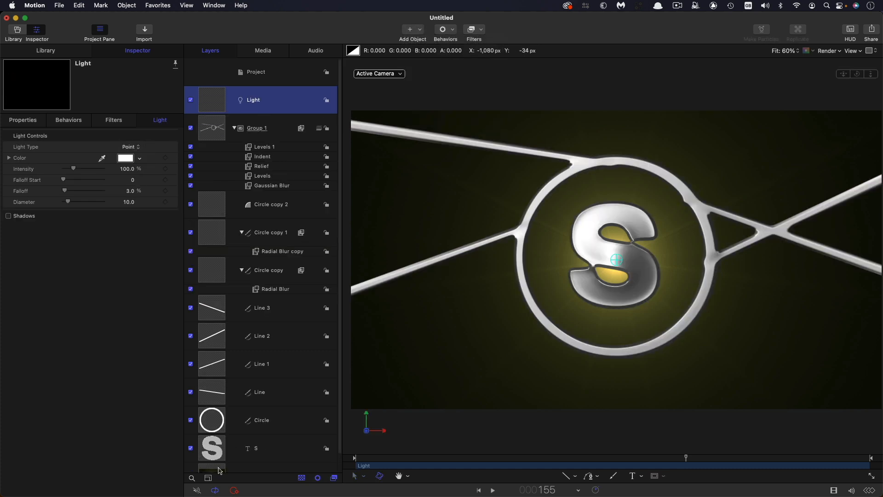
pyautogui.scroll(-2, 221, 436)
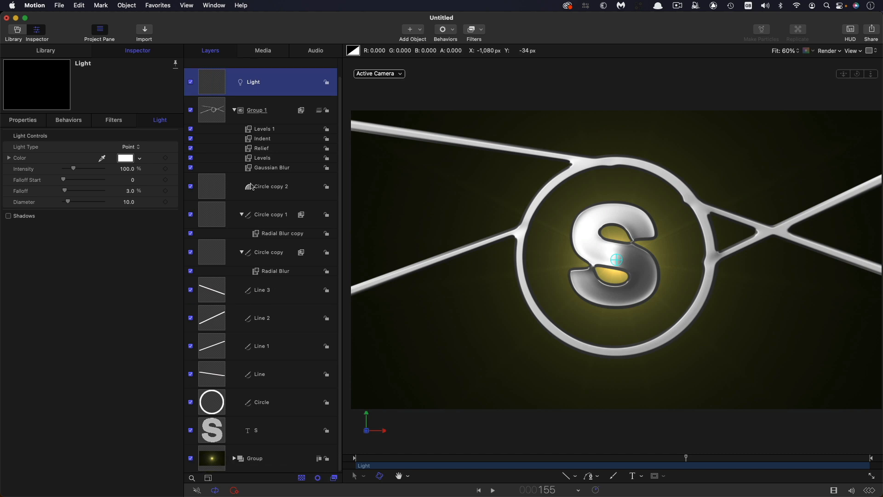
# - Toggle the light off and on several times to compare the metal surface with and without it
pyautogui.click(191, 83)
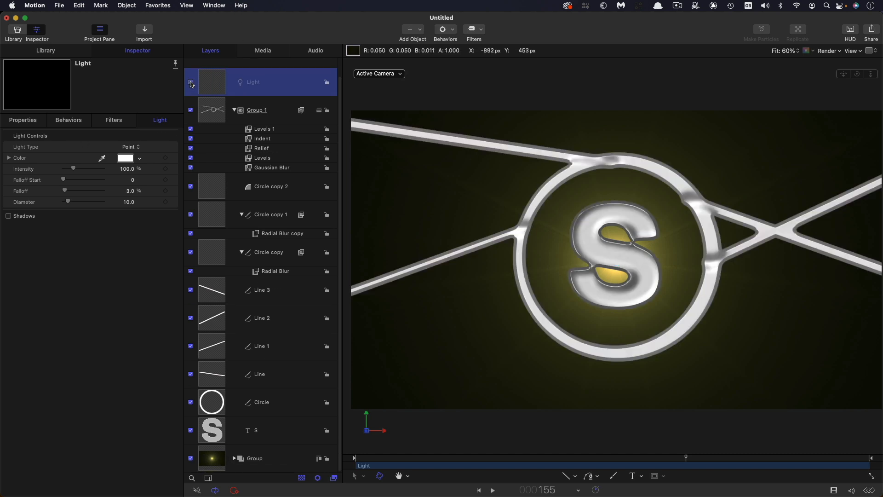
pyautogui.click(191, 83)
pyautogui.click(191, 82)
pyautogui.click(191, 82)
pyautogui.click(191, 83)
pyautogui.click(191, 83)
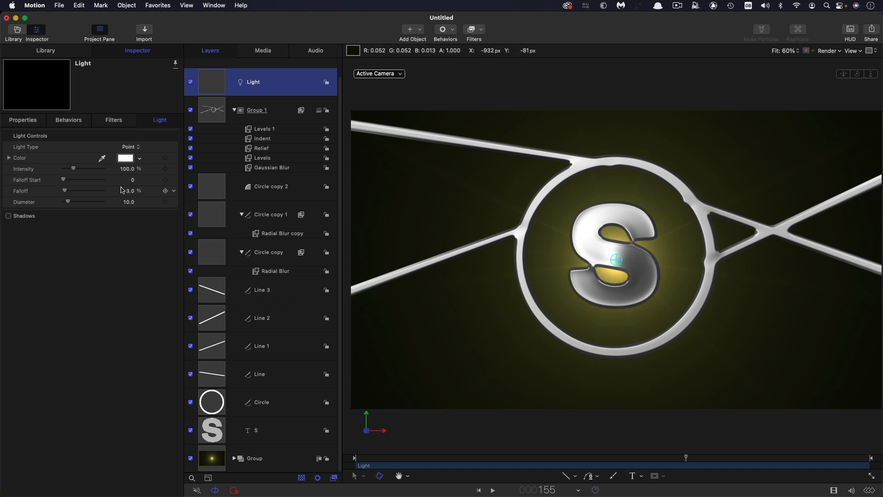
# - Try a stronger light, restore its intensity to 100%, and set its falloff to 0%
pyautogui.moveTo(127, 169); pyautogui.dragTo(126, 169)
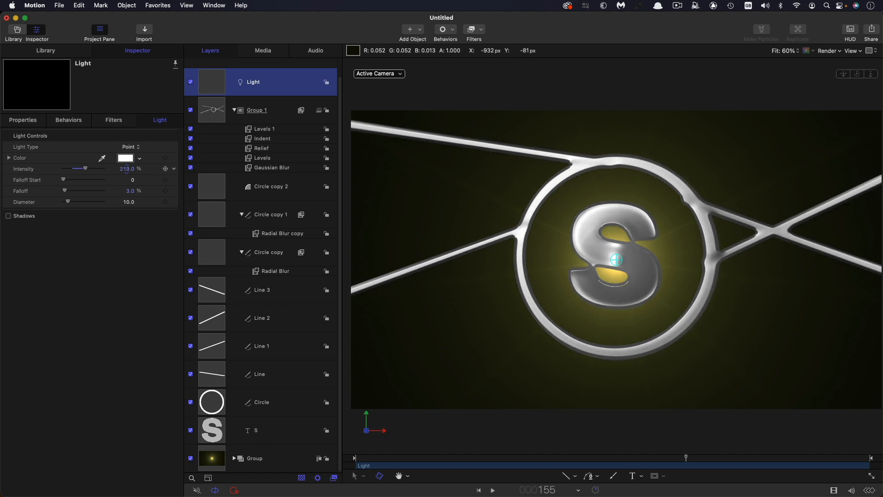
pyautogui.doubleClick(127, 169)
pyautogui.write('100')
pyautogui.press('Return')
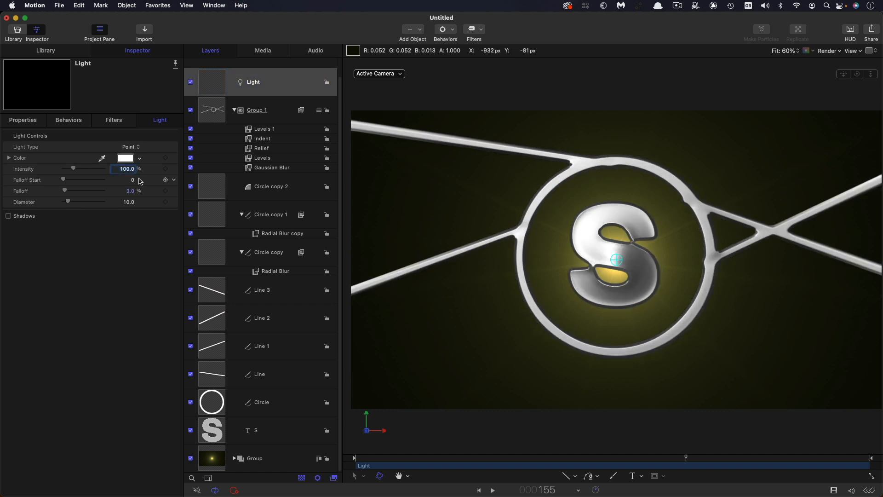
pyautogui.moveTo(66, 193); pyautogui.dragTo(51, 193)
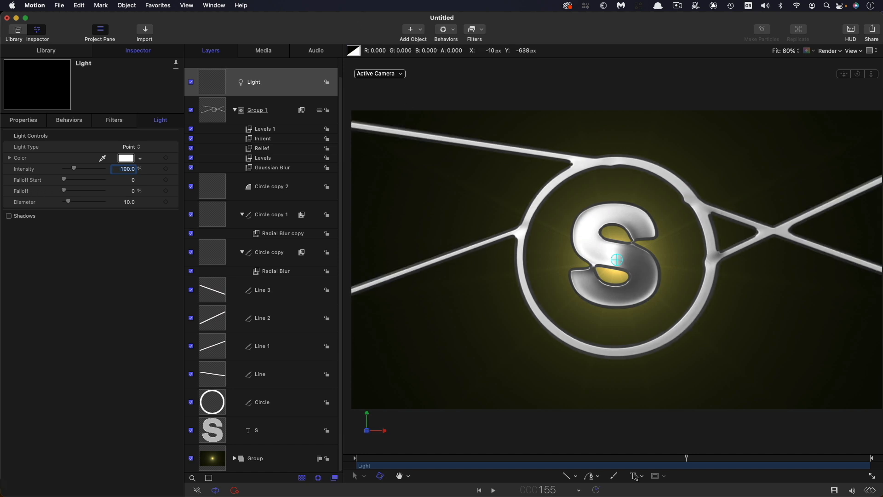
# - Darken Circle copy 2's fill color to 87% brightness and scrub the animation to check the result
pyautogui.moveTo(428, 460)
pyautogui.mouseDown()
pyautogui.moveTo(420, 457)
pyautogui.moveTo(464, 458)
pyautogui.moveTo(457, 465)
pyautogui.moveTo(441, 458)
pyautogui.mouseUp()
pyautogui.click(607, 258)
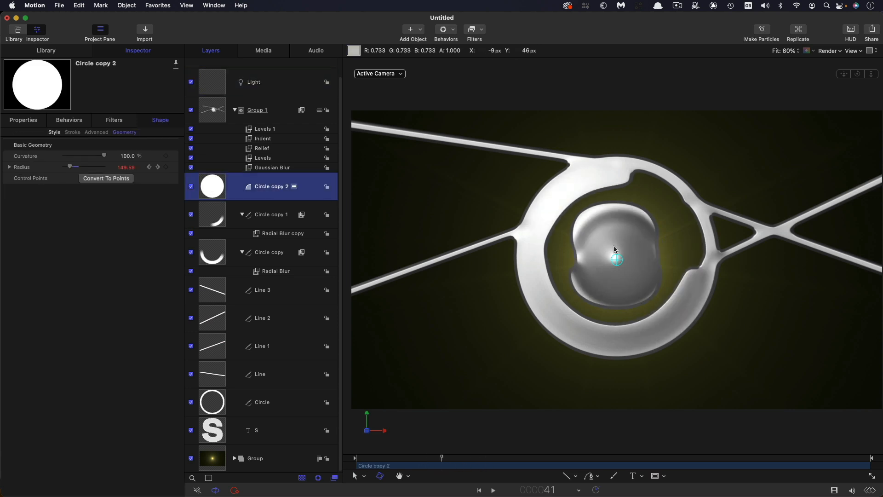
pyautogui.click(54, 133)
pyautogui.moveTo(441, 458); pyautogui.dragTo(371, 461)
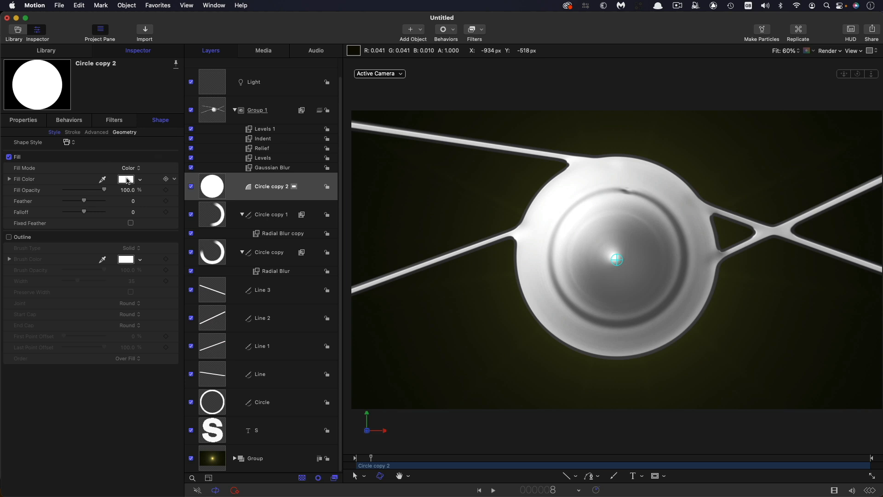
pyautogui.click(128, 180)
pyautogui.click(408, 239)
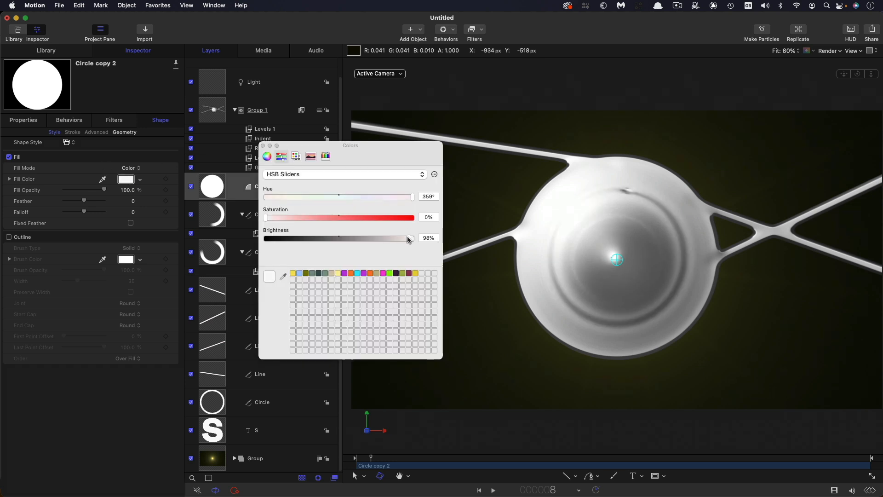
pyautogui.moveTo(408, 239); pyautogui.dragTo(393, 236)
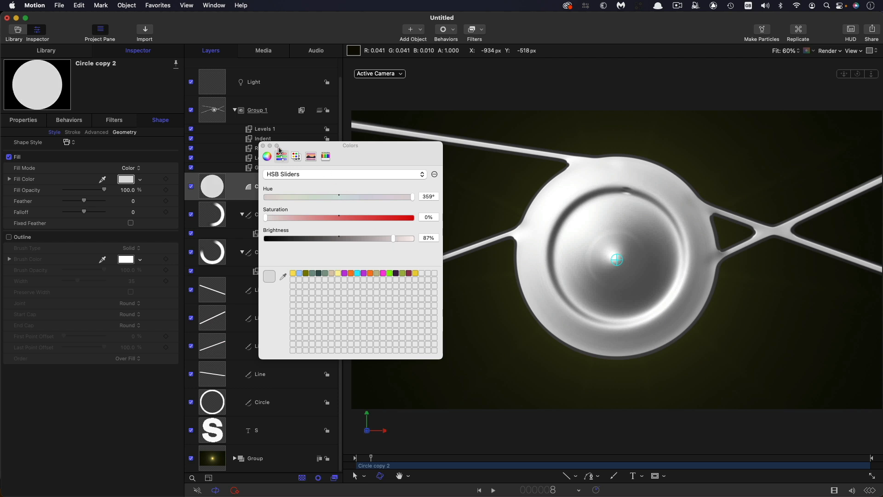
pyautogui.click(263, 145)
pyautogui.click(374, 458)
pyautogui.moveTo(374, 458); pyautogui.dragTo(548, 474)
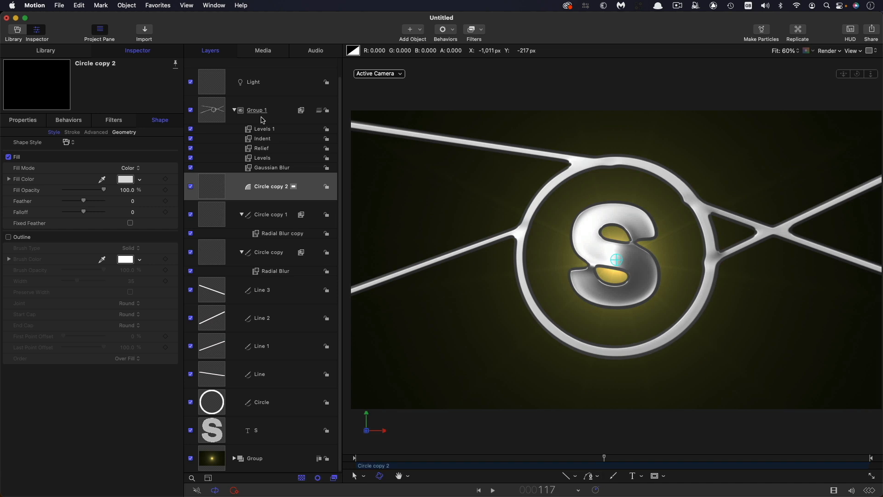
# - Lower the blue channel's output white point in Group 1's Levels 1 filter to tint the metal gold
pyautogui.click(249, 131)
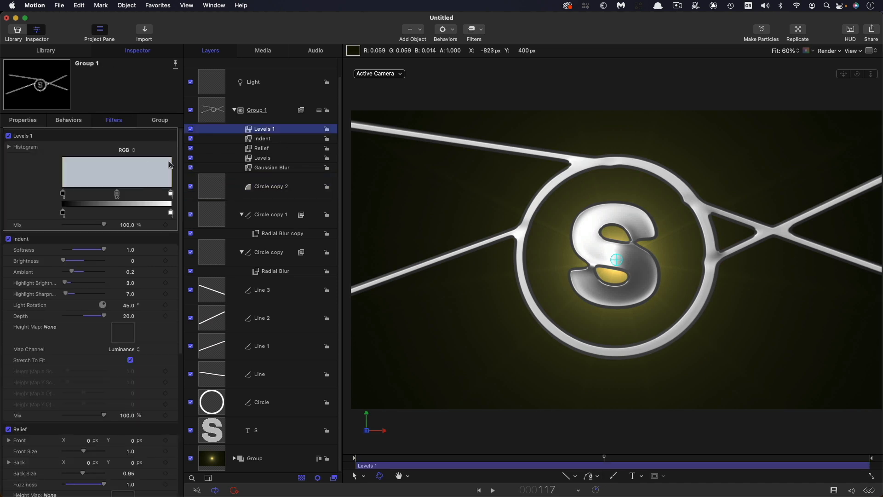
pyautogui.click(128, 151)
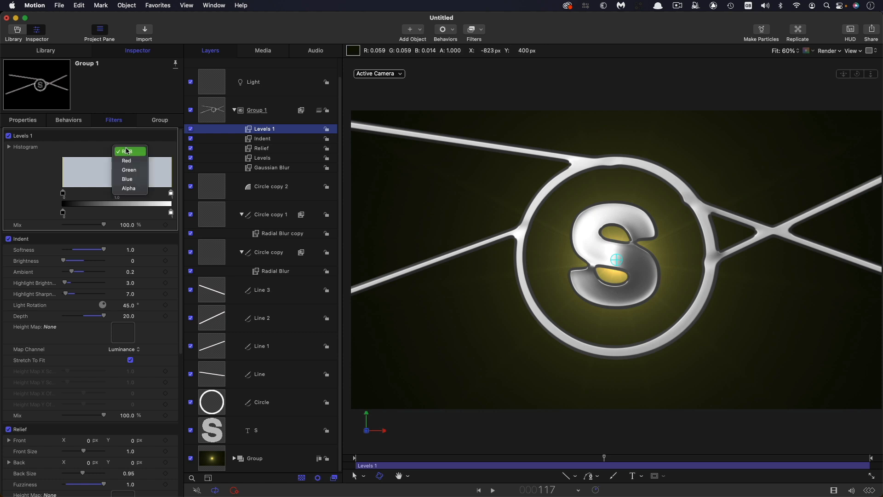
pyautogui.click(127, 179)
pyautogui.moveTo(171, 215); pyautogui.dragTo(136, 221)
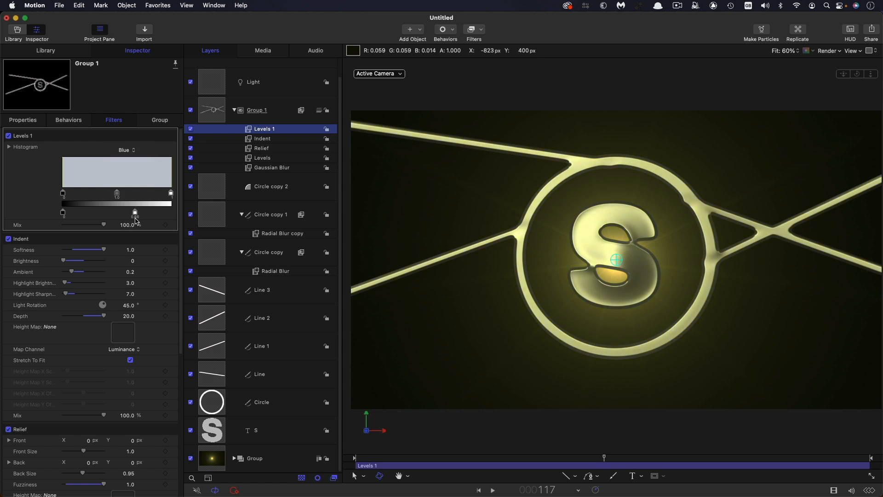
# - Increase contrast in Levels 1's RGB channel by raising the input black point and lowering the input white point to about 0.82
pyautogui.click(126, 150)
pyautogui.click(125, 123)
pyautogui.moveTo(171, 194); pyautogui.dragTo(153, 194)
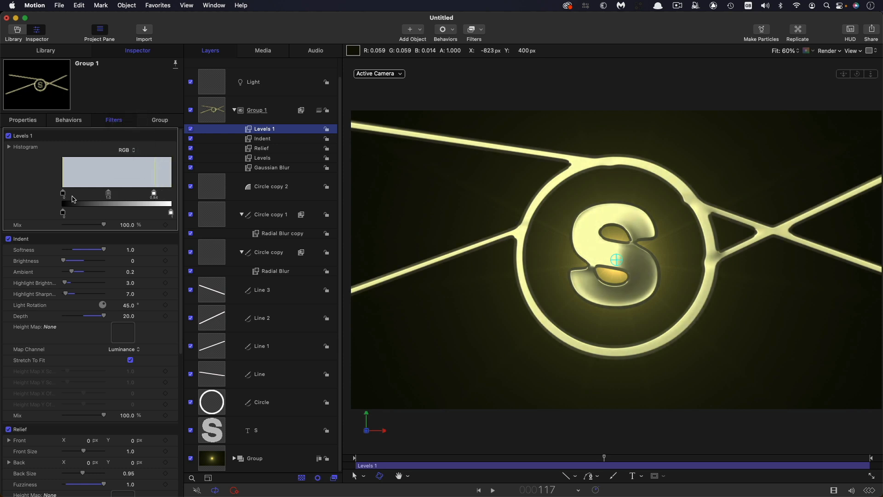
pyautogui.moveTo(63, 194); pyautogui.dragTo(80, 198)
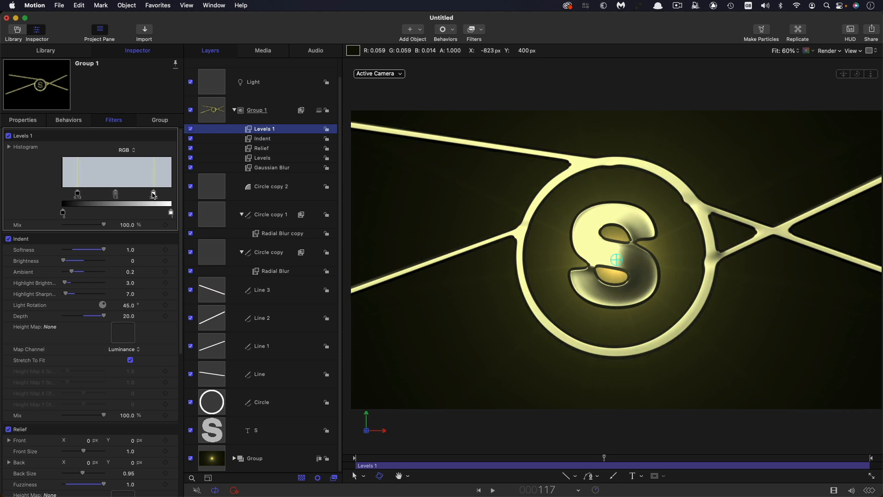
pyautogui.moveTo(154, 195); pyautogui.dragTo(151, 195)
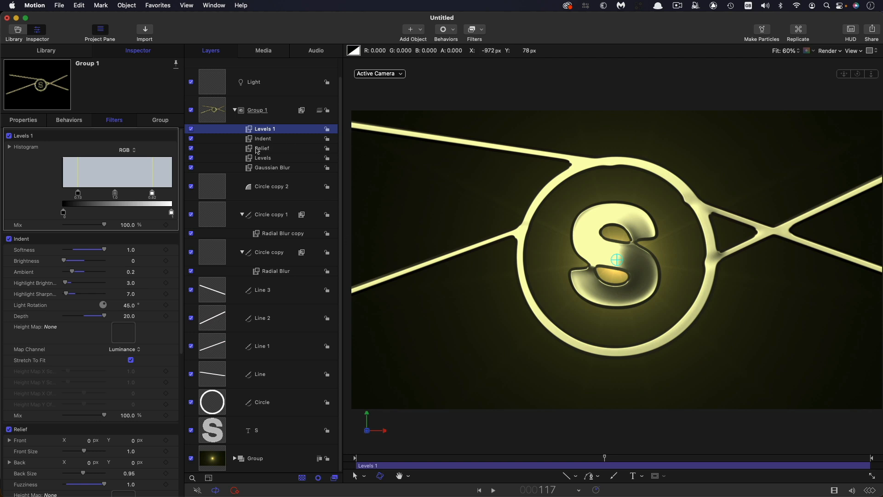
# - Add a camera to the project and apply the Sweep camera behavior to it
pyautogui.click(420, 29)
pyautogui.click(434, 58)
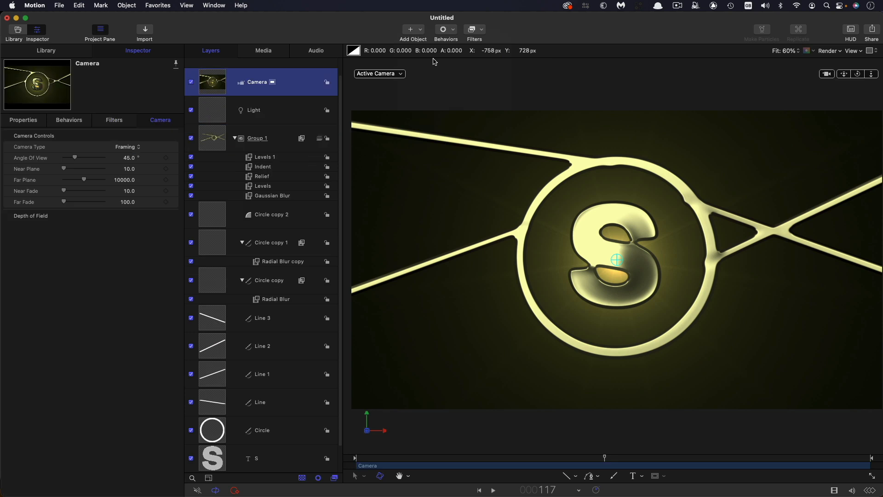
pyautogui.click(454, 28)
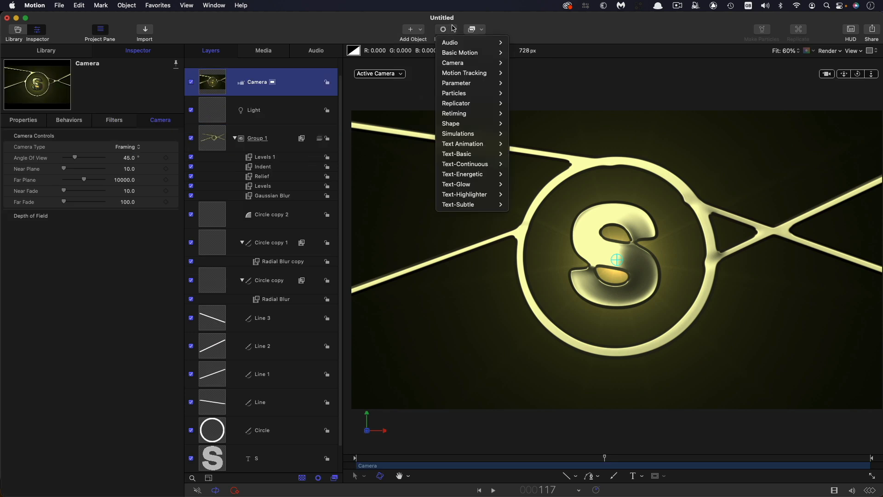
pyautogui.moveTo(458, 64)
pyautogui.click(538, 94)
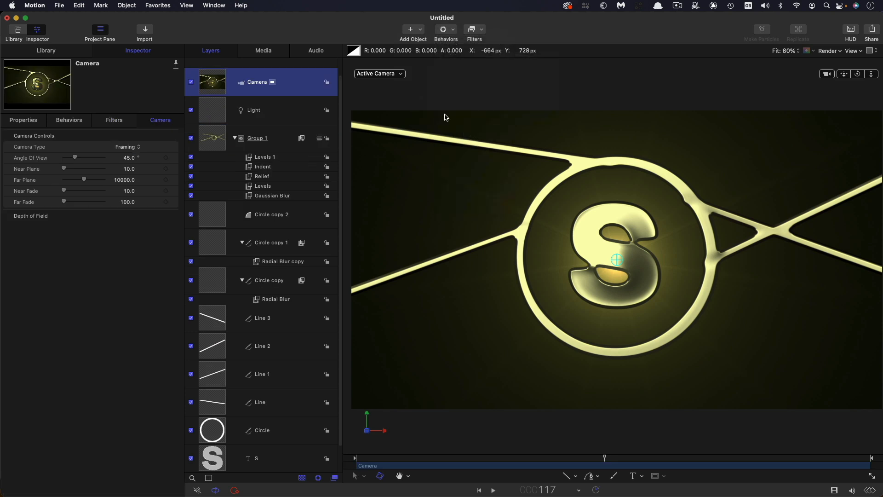
# - Set the camera Sweep to start at -25° and end at 10°, and scrub the timeline to check the move
pyautogui.doubleClick(132, 147)
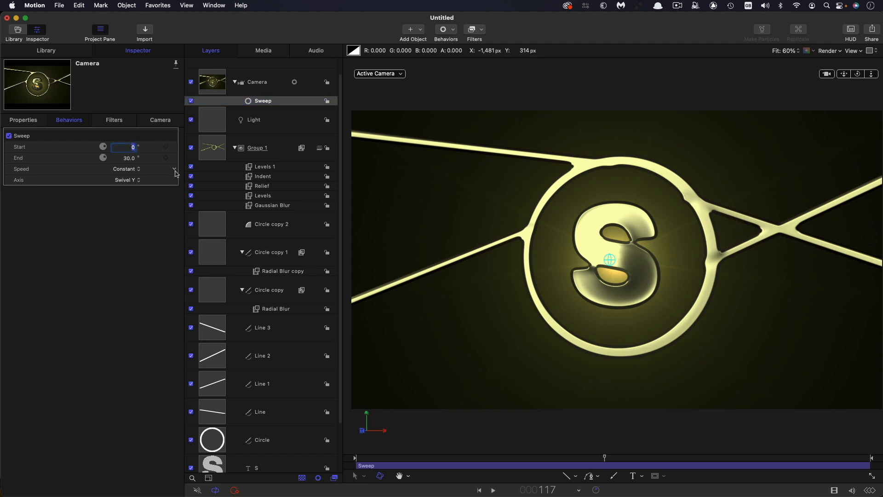
pyautogui.press('Tab')
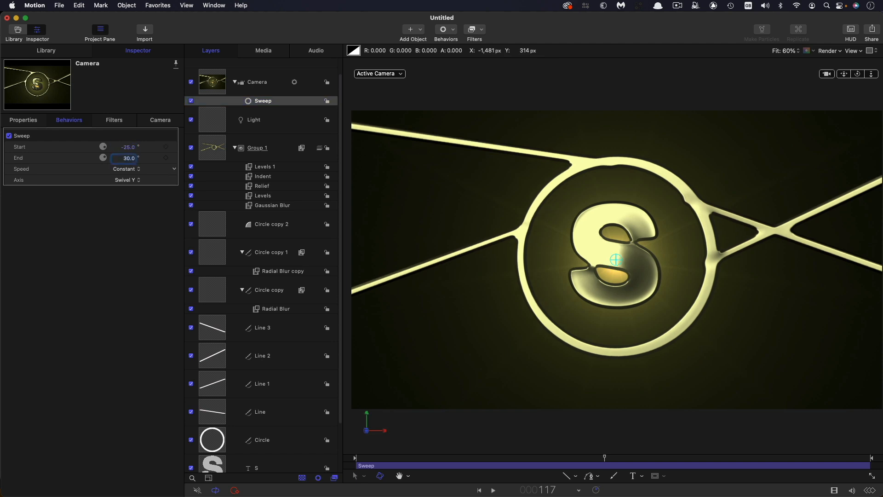
pyautogui.write('10')
pyautogui.press('Return')
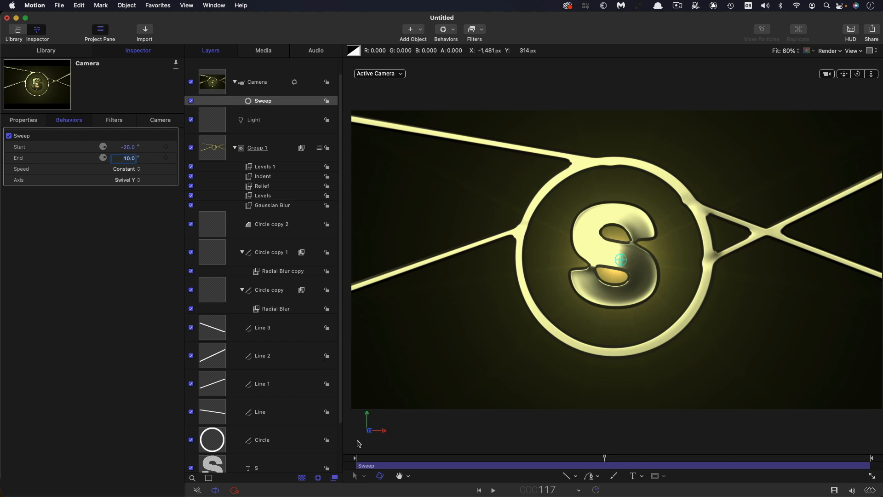
pyautogui.moveTo(365, 458); pyautogui.dragTo(495, 457)
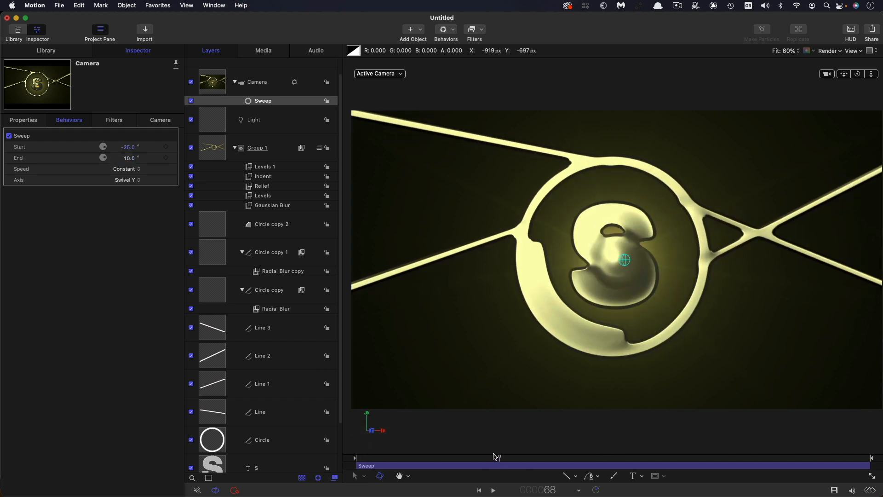
# - Add a Link parameter behavior to the Relief filter's Back X value, using the Camera as source object
pyautogui.click(249, 188)
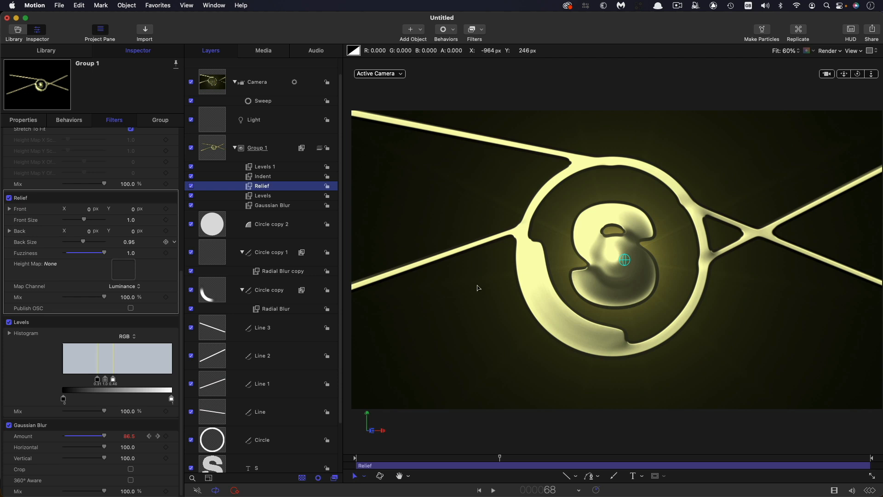
pyautogui.click(10, 230)
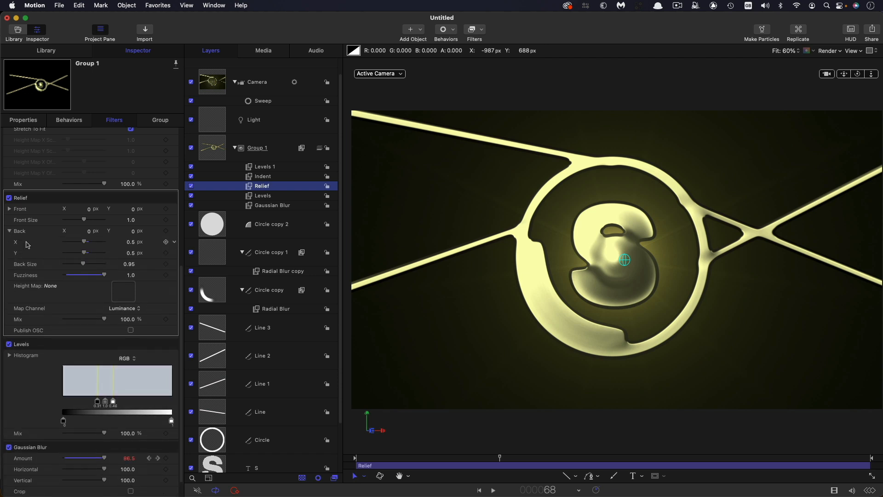
pyautogui.click(174, 242)
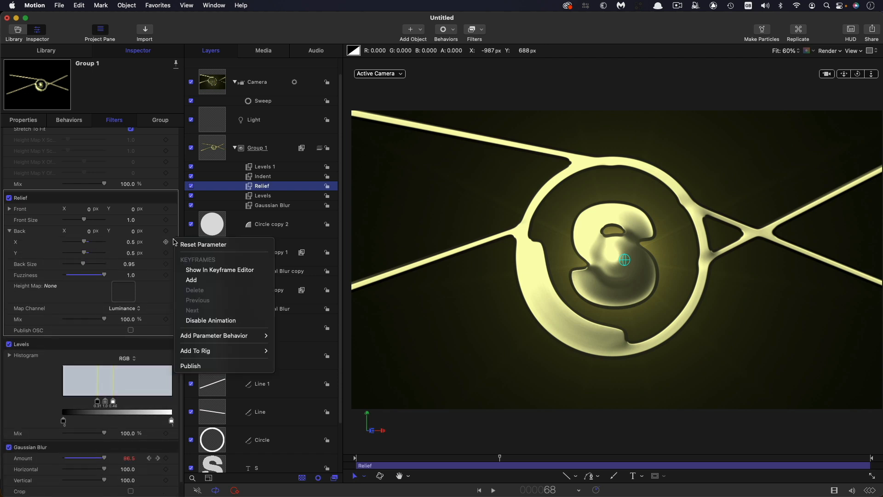
pyautogui.moveTo(200, 349)
pyautogui.moveTo(220, 335)
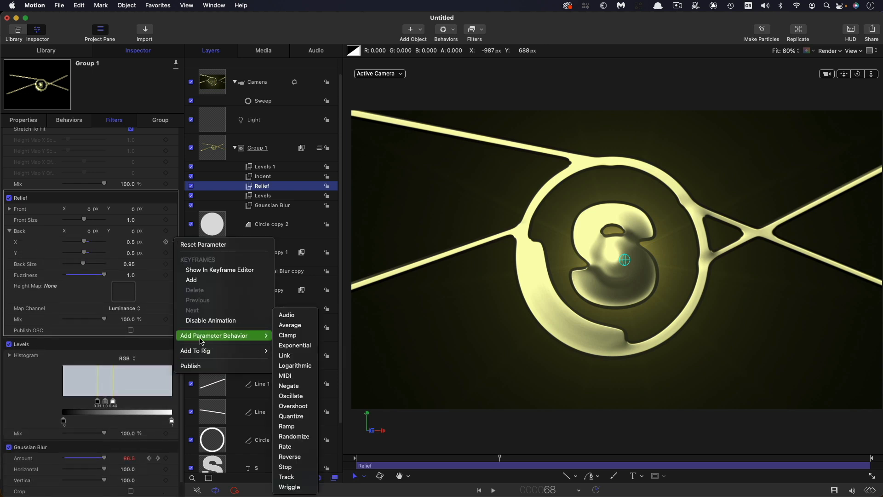
pyautogui.click(294, 352)
pyautogui.moveTo(202, 92); pyautogui.dragTo(123, 154)
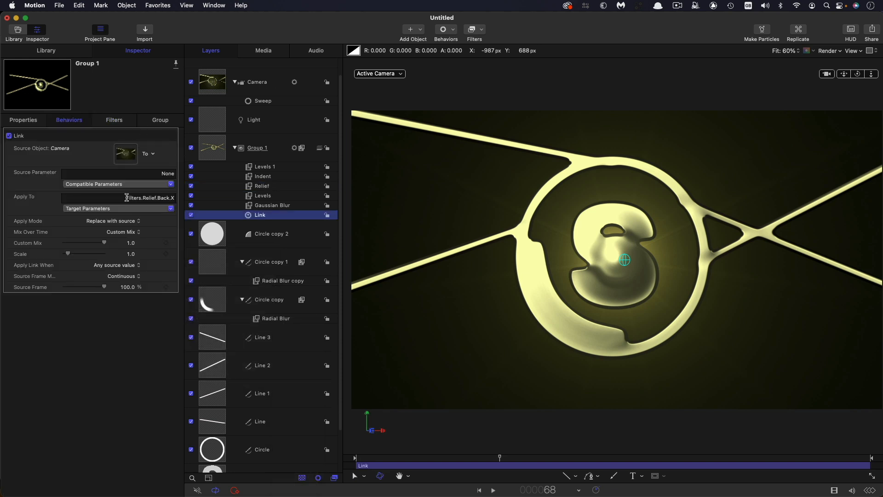
# - Set the Link's source parameter to the camera's Transform Rotation Y and its apply mode to Add to source
pyautogui.click(140, 184)
pyautogui.moveTo(84, 205)
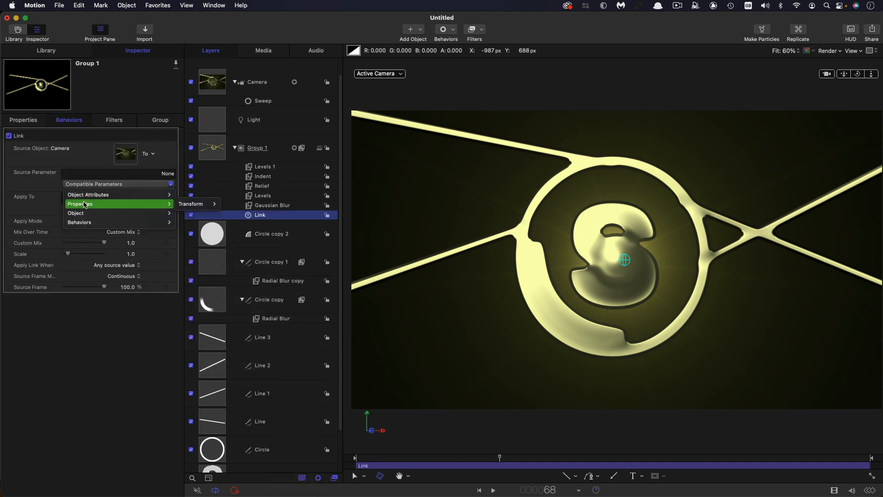
pyautogui.moveTo(195, 204)
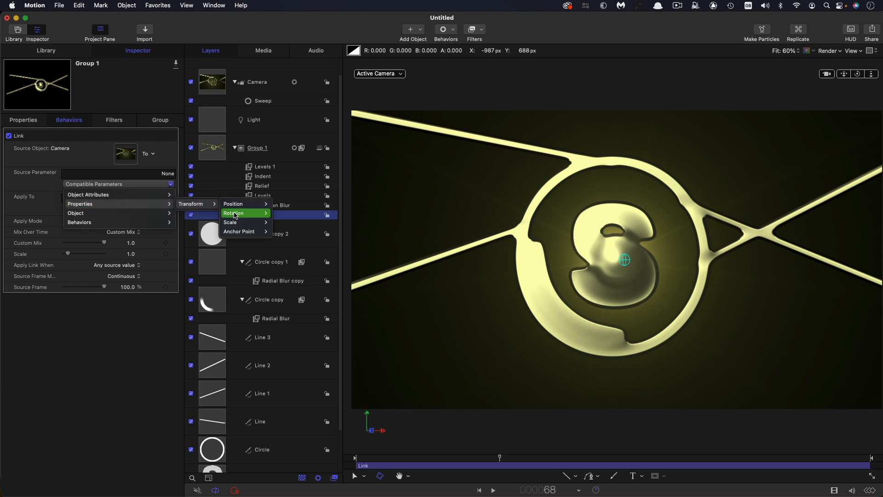
pyautogui.moveTo(235, 214)
pyautogui.click(278, 222)
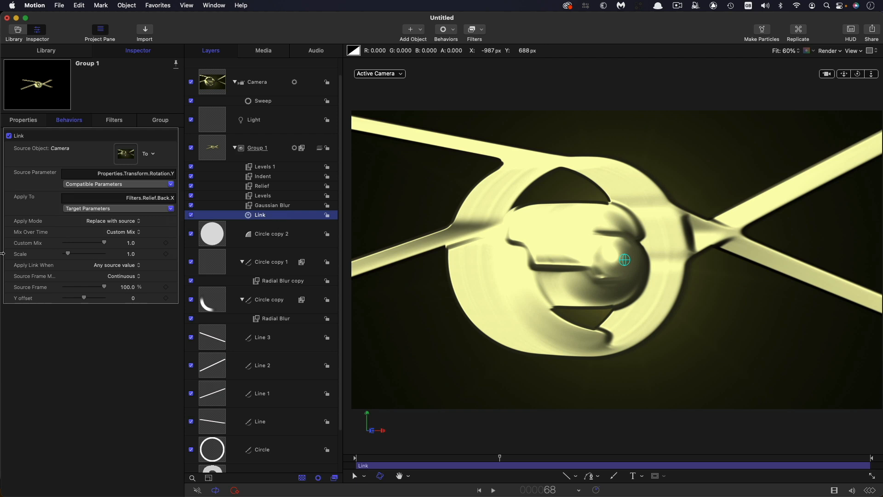
pyautogui.click(128, 222)
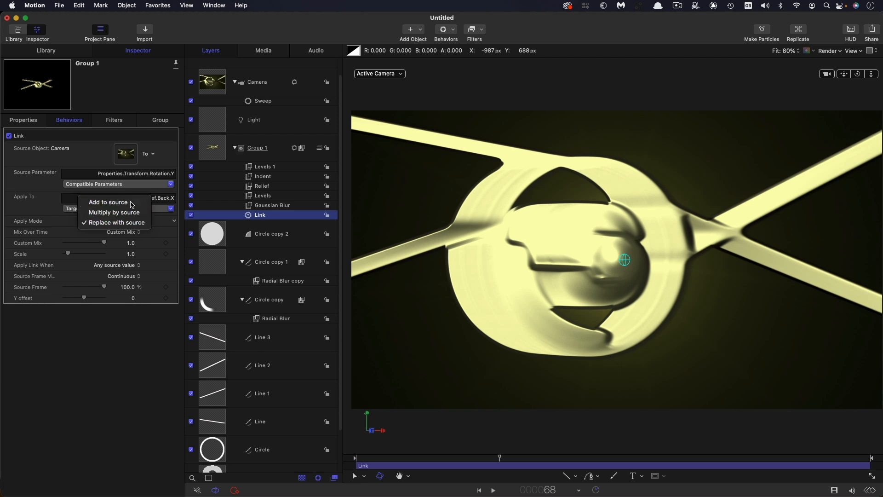
pyautogui.click(131, 202)
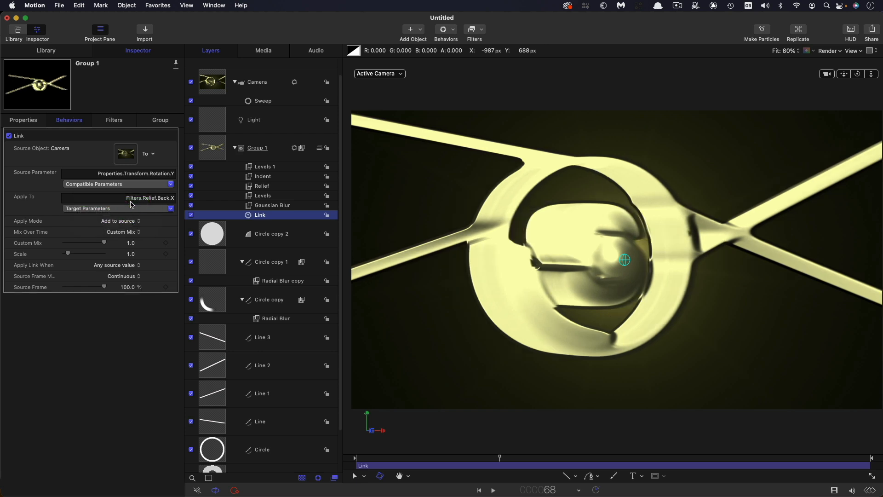
# - Set the Link behavior's Scale to 0.5 and play the animation from the start to check the relief
pyautogui.click(131, 253)
pyautogui.write('0.5')
pyautogui.press('Return')
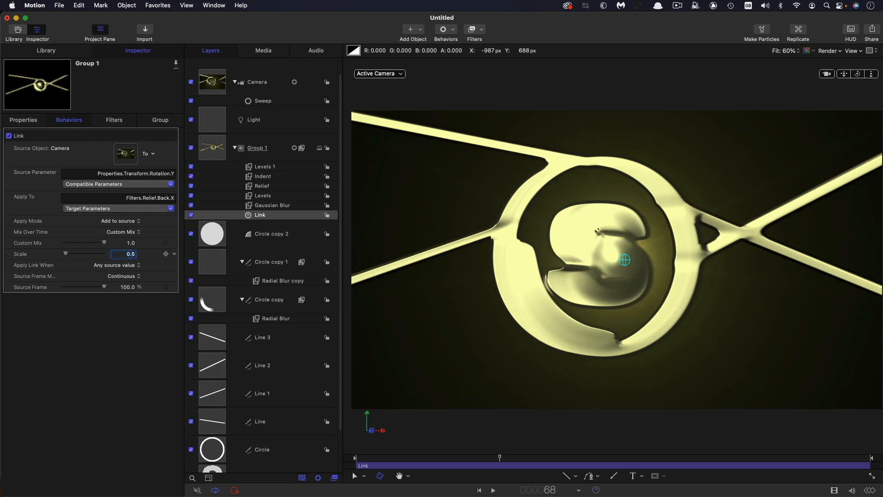
pyautogui.moveTo(430, 458); pyautogui.dragTo(354, 470)
pyautogui.press('space')
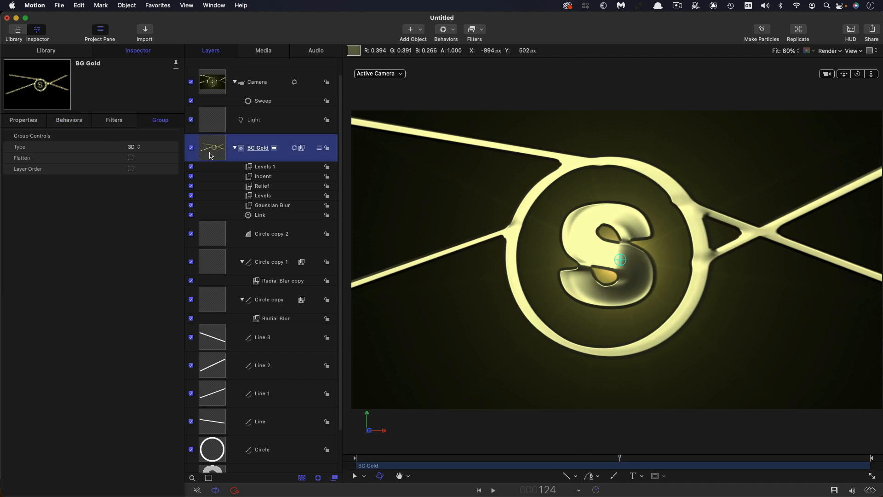
# - Collapse the two blurred circle copies, add a new group inside BG Gold, and set its type to 2D
pyautogui.scroll(-2, 233, 281)
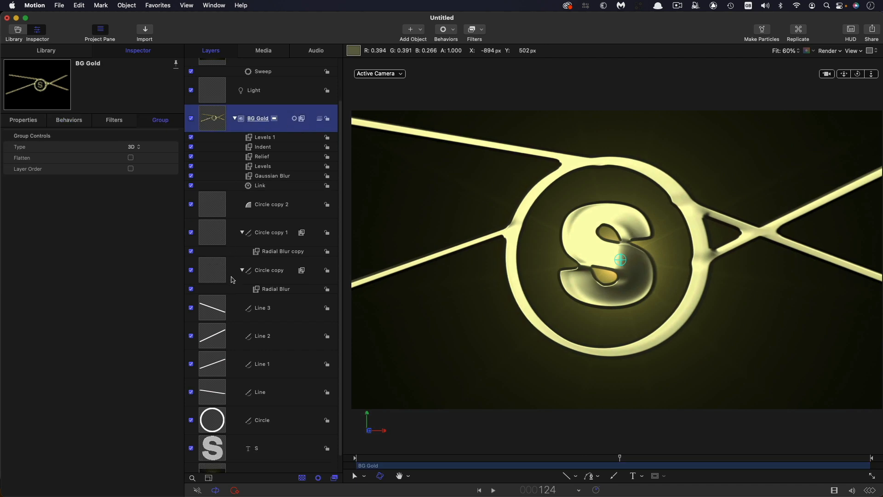
pyautogui.click(242, 215)
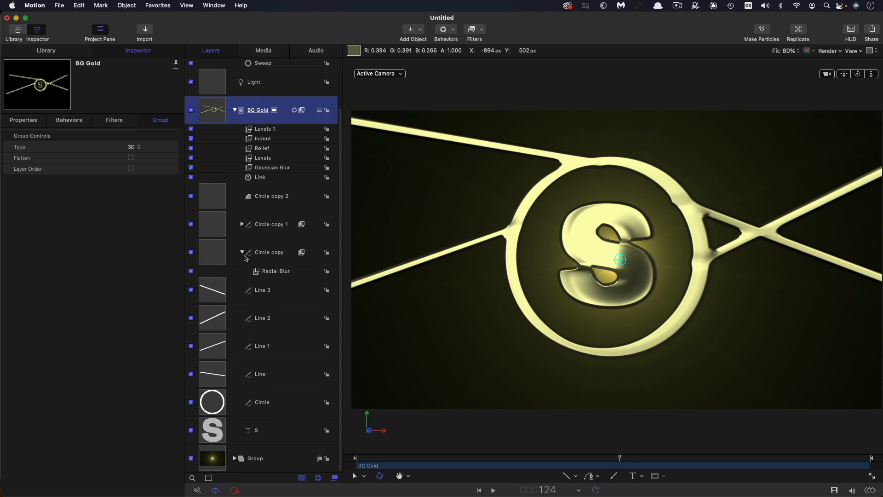
pyautogui.click(243, 253)
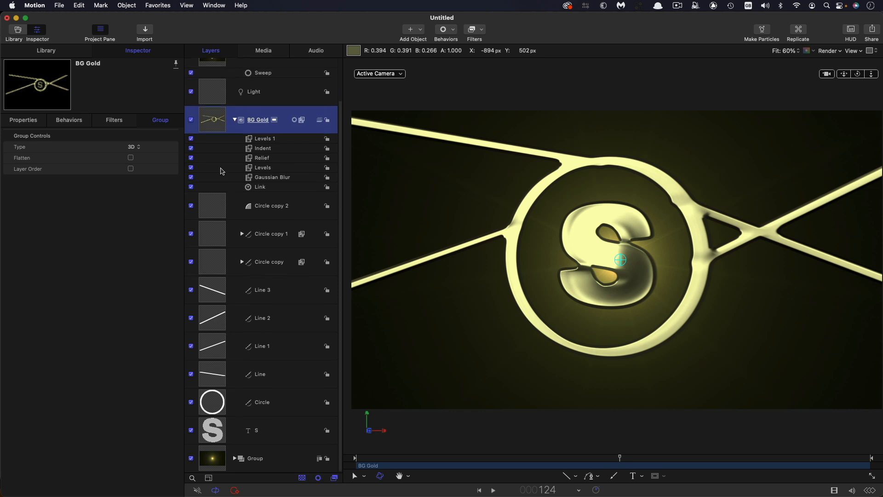
pyautogui.click(217, 216)
pyautogui.click(127, 5)
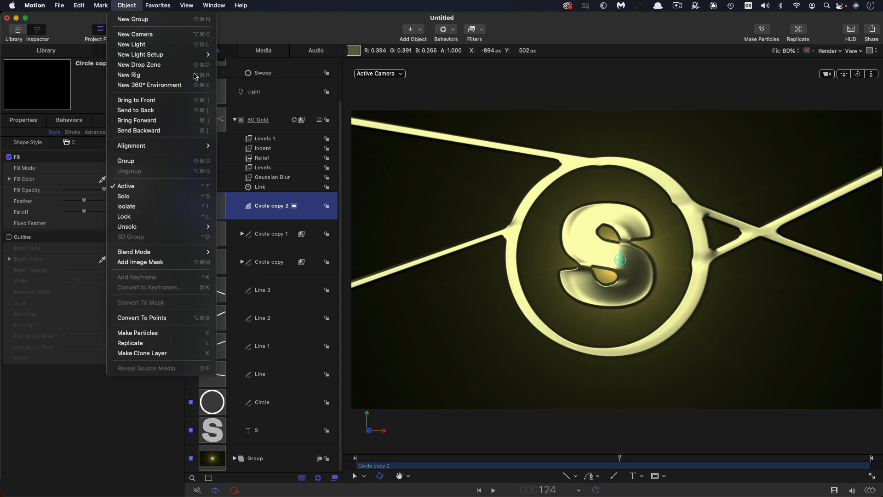
pyautogui.click(125, 15)
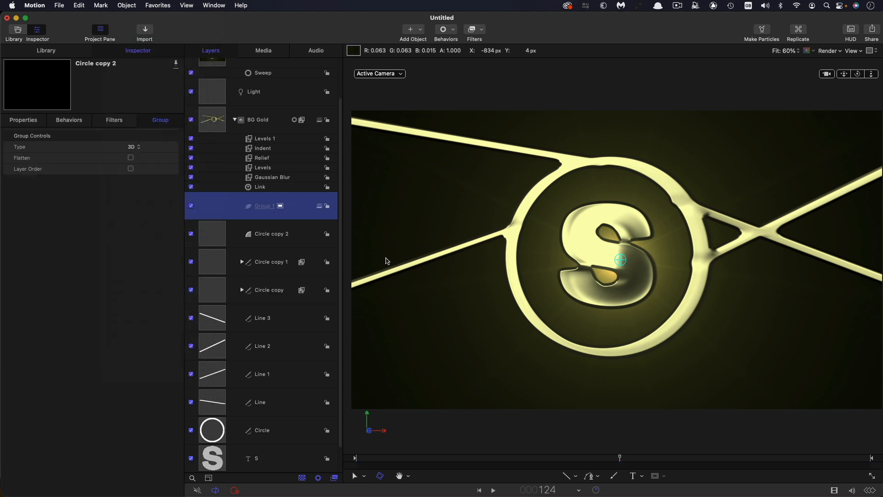
pyautogui.click(133, 147)
pyautogui.click(133, 138)
# - Move all the circle, line and S layers into the new 2D group and collapse it
pyautogui.scroll(-1, 216, 221)
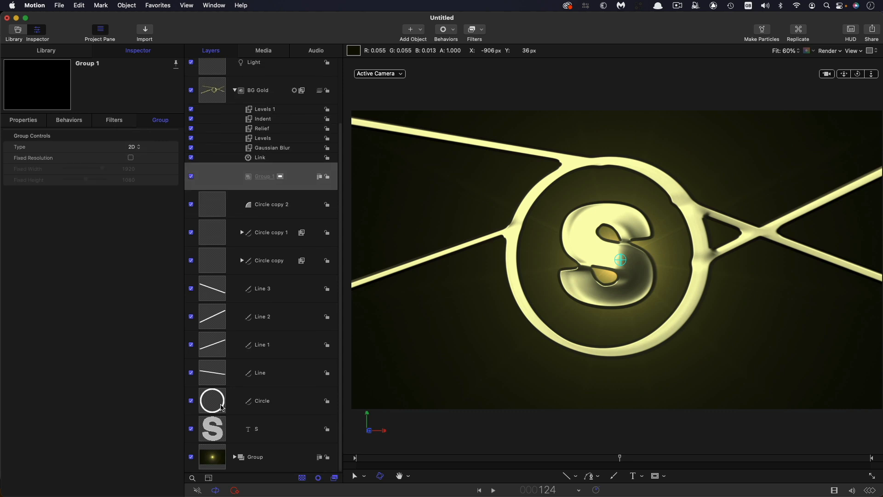
pyautogui.keyDown('shift'); pyautogui.click(207, 215); pyautogui.keyUp('shift')
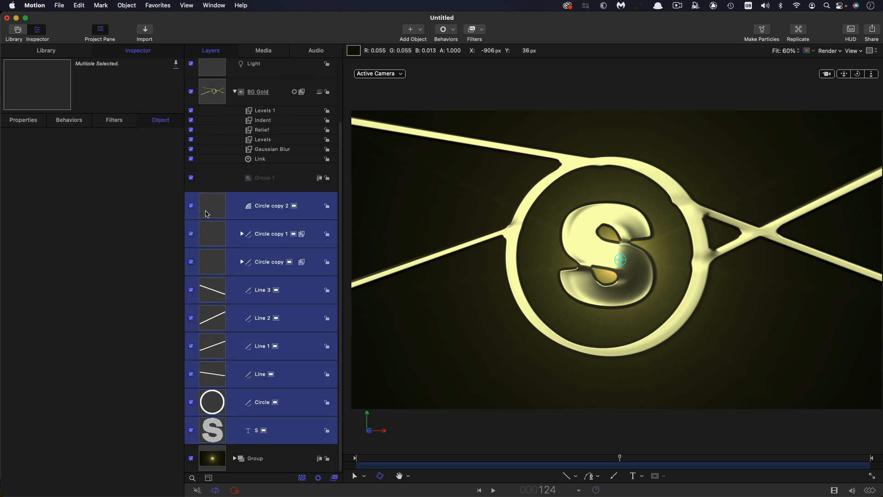
pyautogui.moveTo(204, 213); pyautogui.dragTo(277, 178)
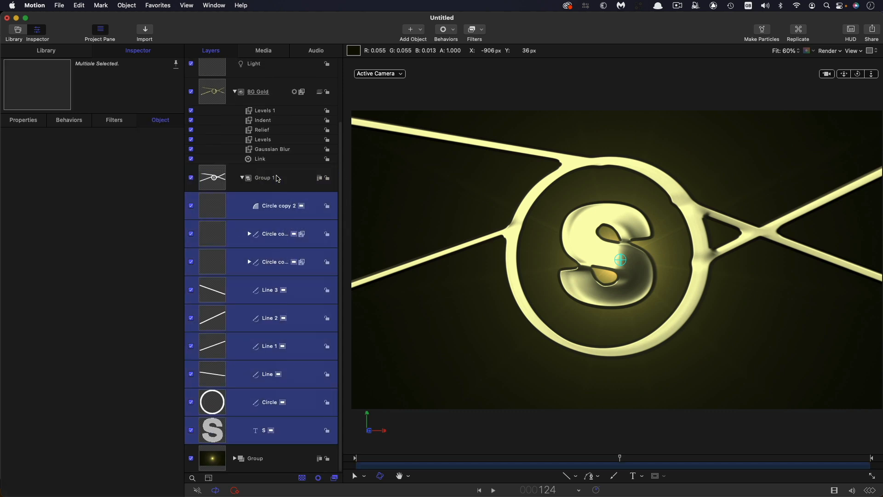
pyautogui.click(243, 178)
# - Make a clone layer of Group 1 and move it into a separate group named FG Silver above BG Gold
pyautogui.click(211, 250)
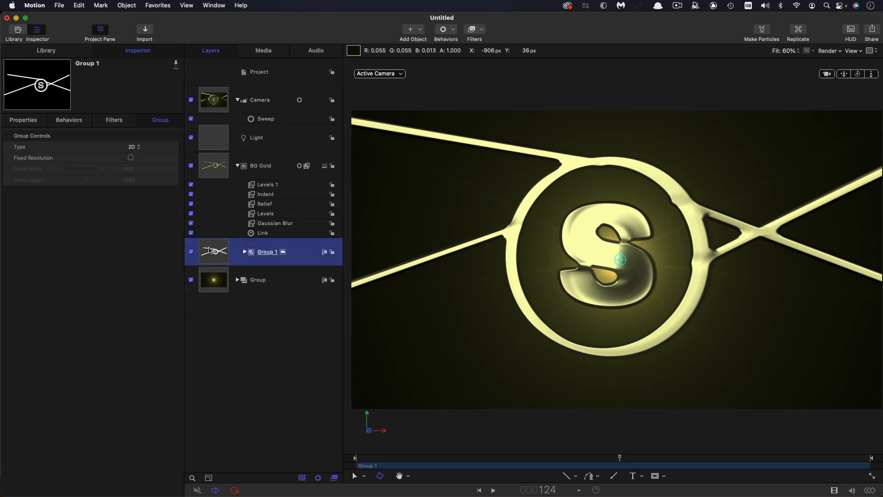
pyautogui.rightClick(210, 251)
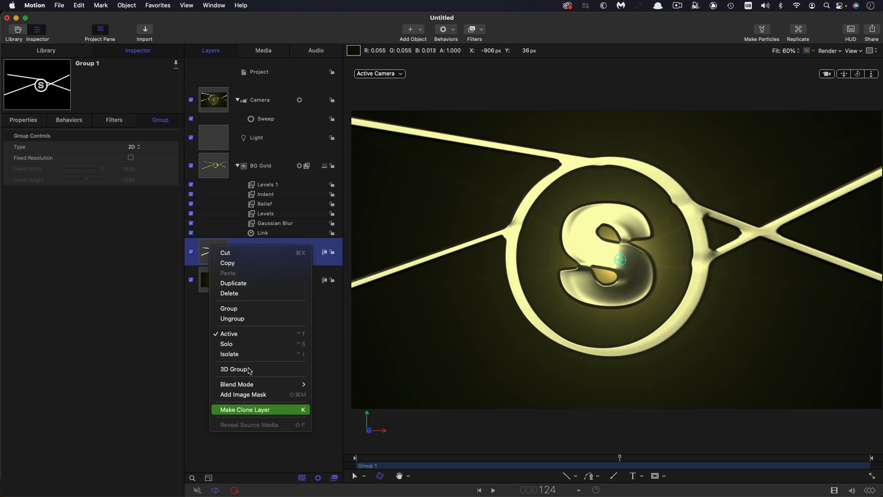
pyautogui.click(258, 409)
pyautogui.moveTo(215, 256); pyautogui.dragTo(221, 152)
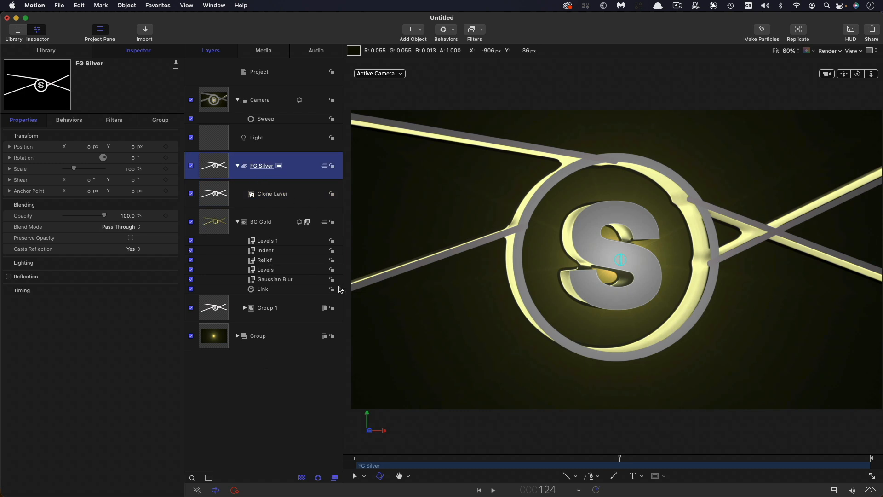
# - Copy all BG Gold filters except Relief onto FG Silver, and check the result by toggling the group and scrubbing the timeline
pyautogui.click(268, 280)
pyautogui.keyDown('shift'); pyautogui.click(269, 240); pyautogui.keyUp('shift')
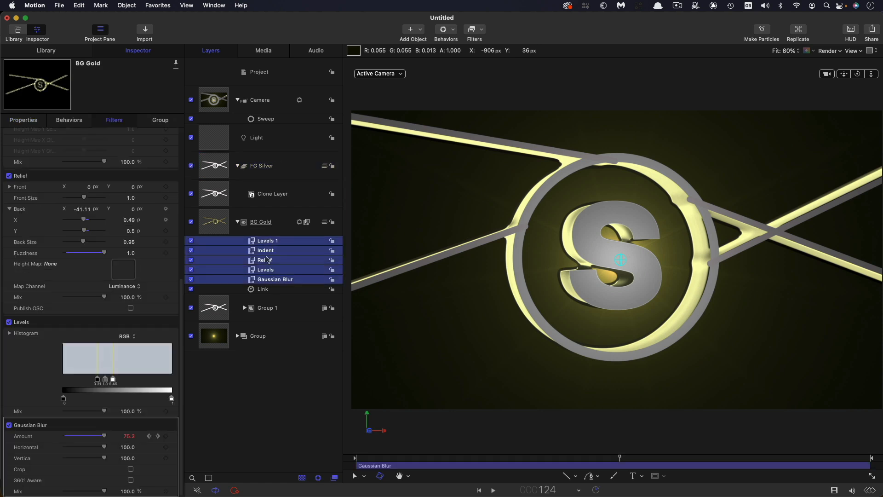
pyautogui.keyDown('super'); pyautogui.click(253, 260); pyautogui.keyUp('super')
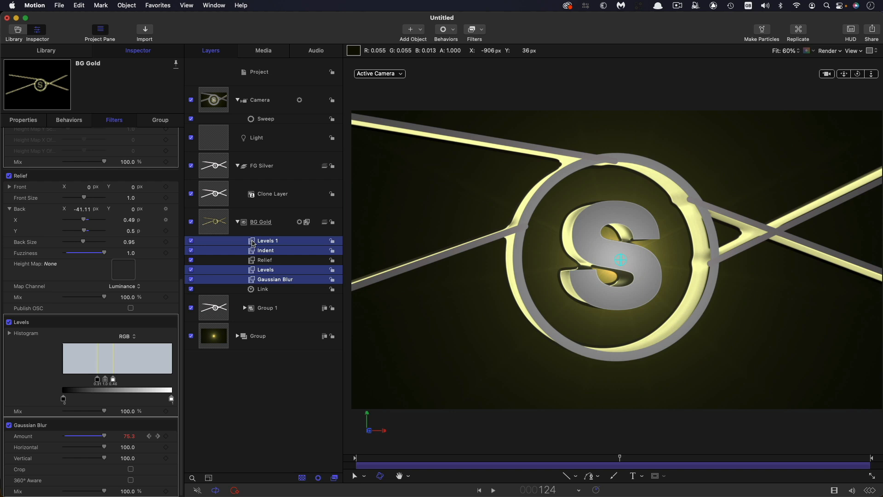
pyautogui.moveTo(252, 242); pyautogui.dragTo(213, 162)
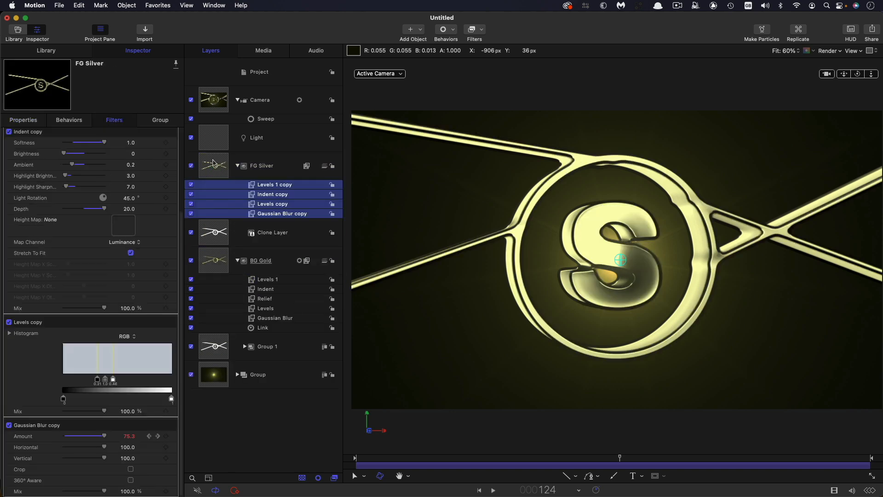
pyautogui.click(192, 166)
pyautogui.click(192, 166)
pyautogui.click(590, 460)
pyautogui.moveTo(590, 460); pyautogui.dragTo(551, 460)
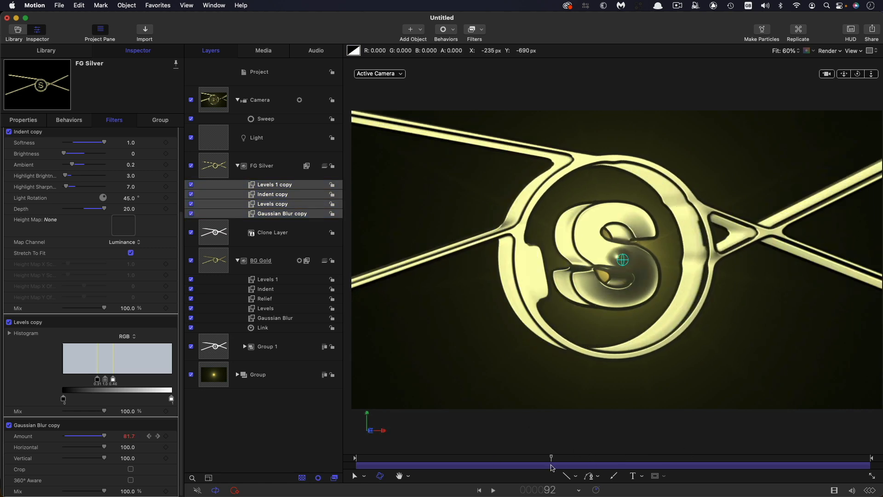
# - In FG Silver's Levels 1 copy filter, raise the Blue channel's output white point to its maximum
pyautogui.click(209, 164)
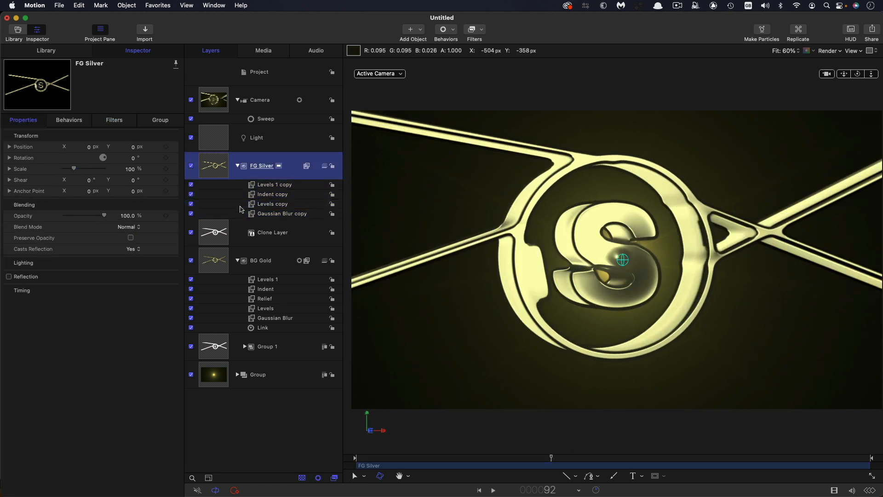
pyautogui.click(254, 184)
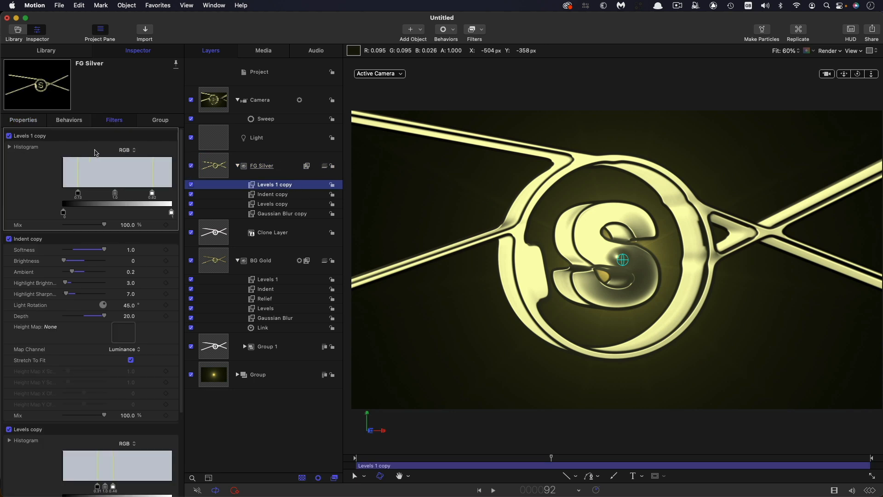
pyautogui.click(124, 150)
pyautogui.click(124, 180)
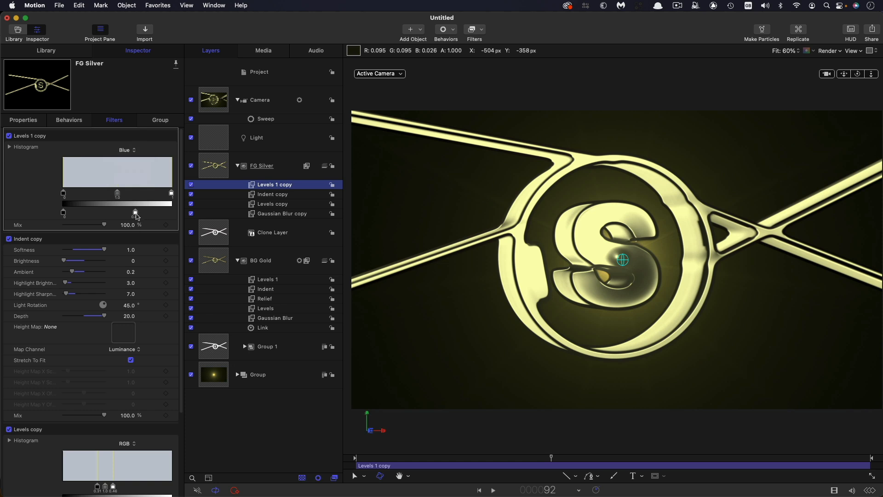
pyautogui.moveTo(136, 215); pyautogui.dragTo(206, 220)
# - Set the output white point in Levels 1 copy to 0.33 for the Red channel and 0.93 for Green
pyautogui.click(123, 150)
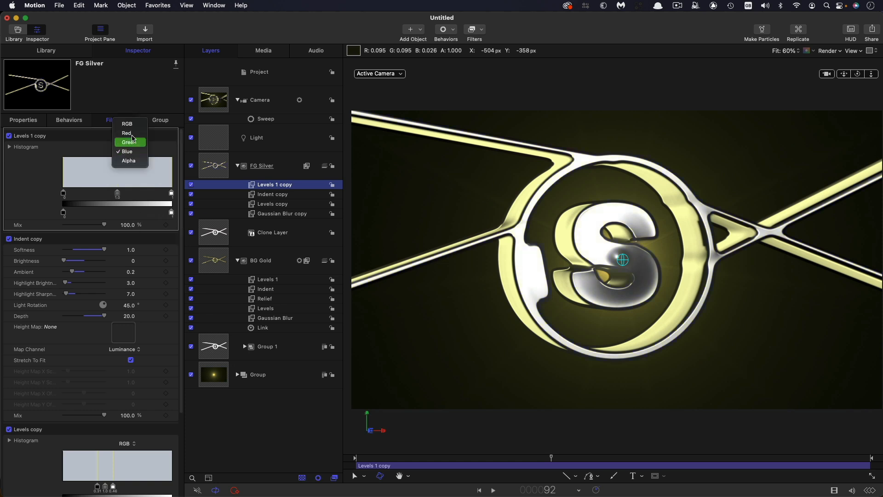
pyautogui.press('Return')
pyautogui.moveTo(172, 214); pyautogui.dragTo(99, 219)
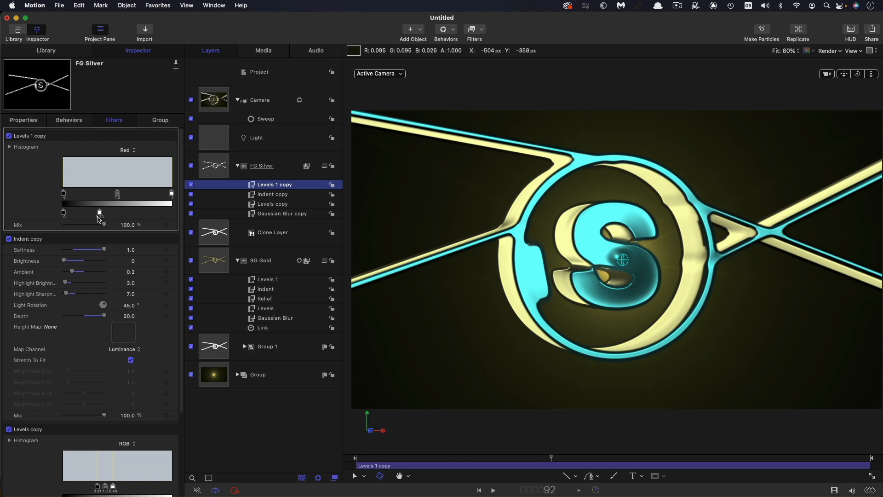
pyautogui.click(128, 150)
pyautogui.press('Down')
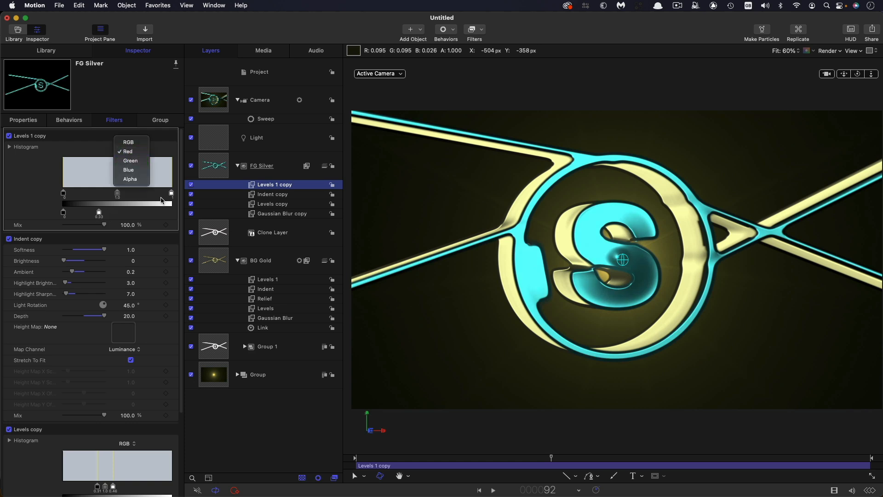
pyautogui.press('Return')
pyautogui.moveTo(171, 214); pyautogui.dragTo(164, 218)
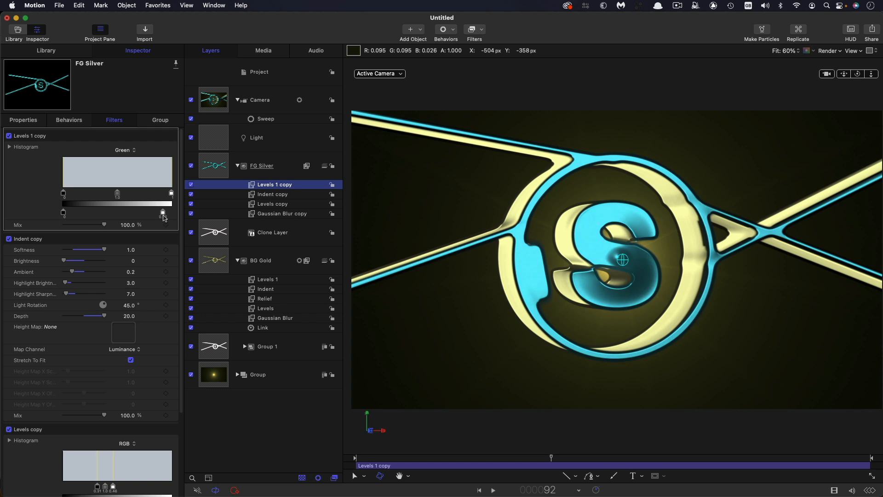
# - Compare the logo with Levels 1 copy off and on, and inspect the S up close at frame 139
pyautogui.click(191, 184)
pyautogui.click(191, 185)
pyautogui.moveTo(552, 461); pyautogui.dragTo(652, 460)
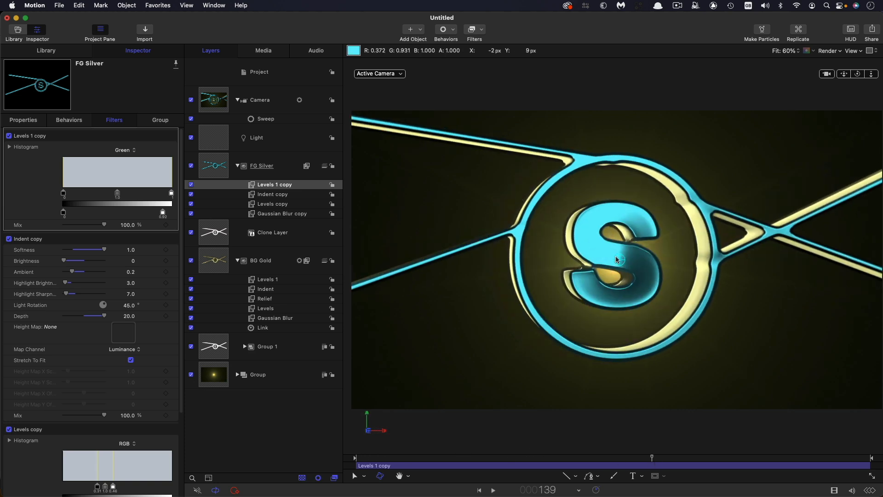
pyautogui.hotkey('alt', 'z')
pyautogui.press('super+equal')
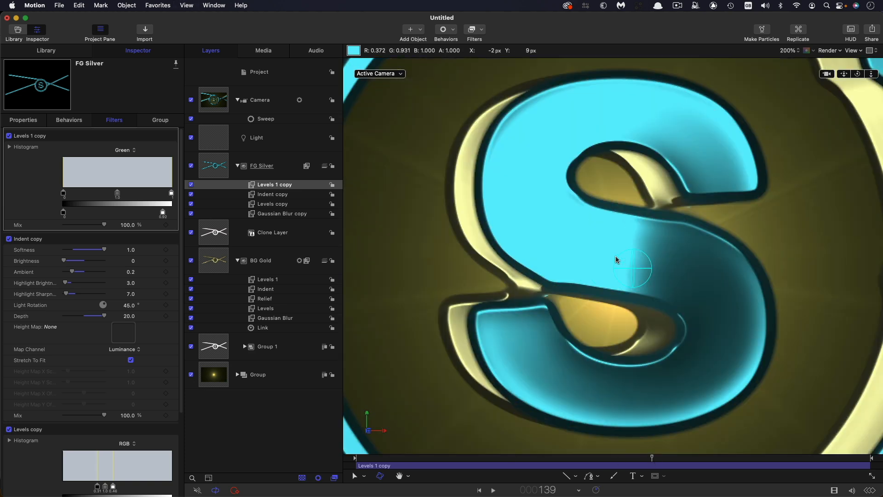
pyautogui.press('super+minus')
pyautogui.press('super+minus')
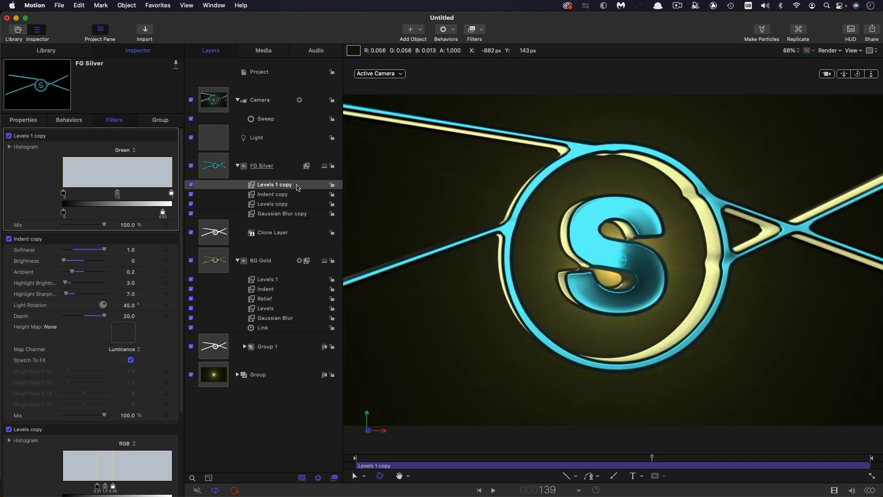
# - Add a Noise generator in a new group above FG Silver
pyautogui.click(202, 166)
pyautogui.click(45, 50)
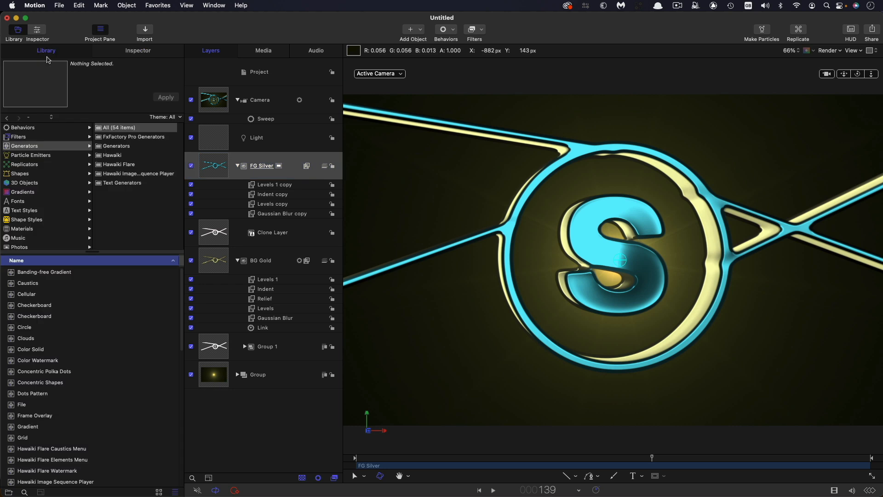
pyautogui.click(117, 147)
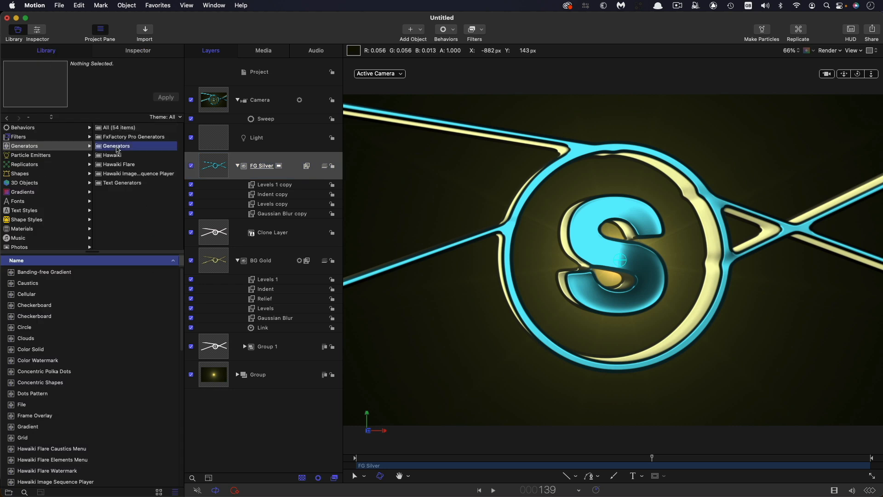
pyautogui.moveTo(11, 417); pyautogui.dragTo(213, 151)
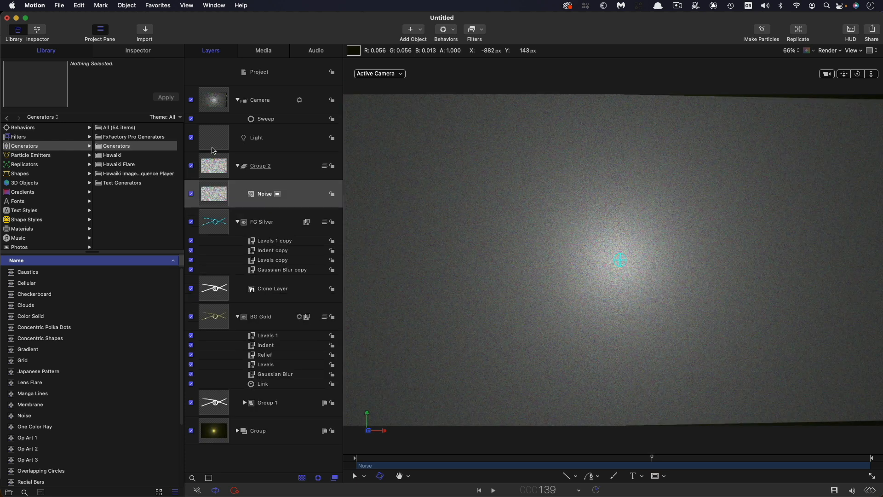
# - Add an image mask to the Noise layer with FG Silver as its source, and make FG Silver visible again
pyautogui.rightClick(219, 193)
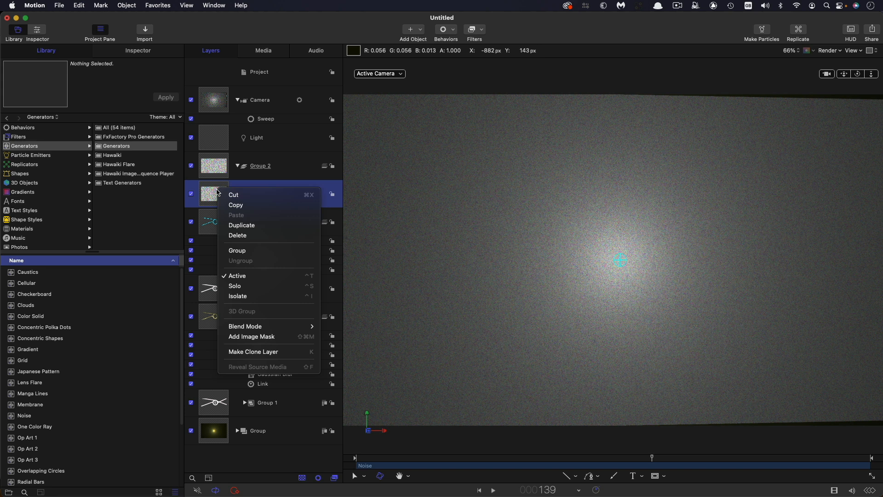
pyautogui.click(253, 337)
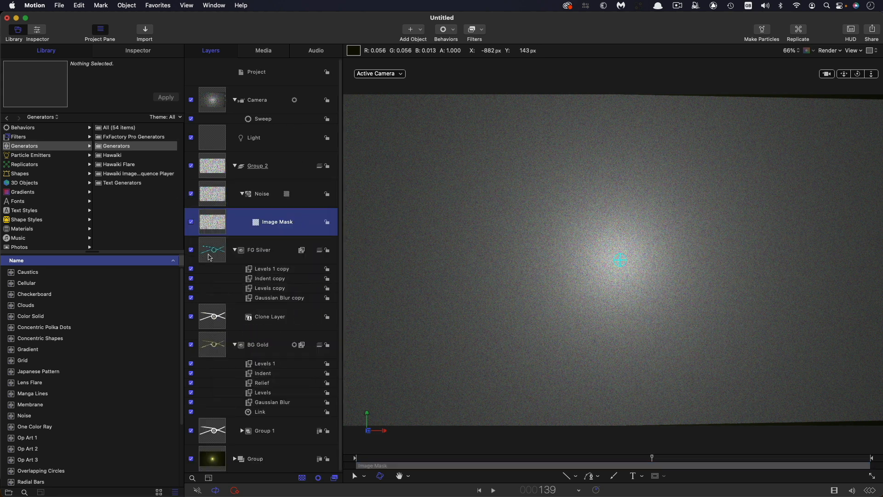
pyautogui.moveTo(210, 257); pyautogui.dragTo(257, 225)
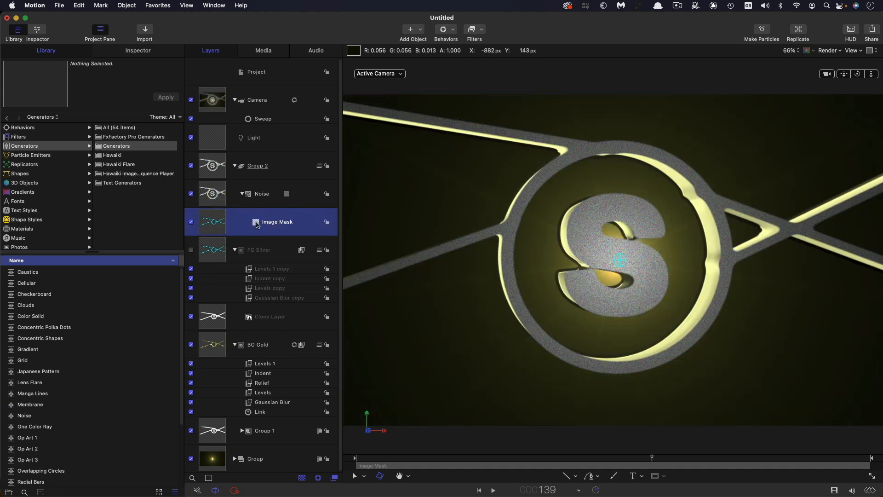
pyautogui.click(191, 250)
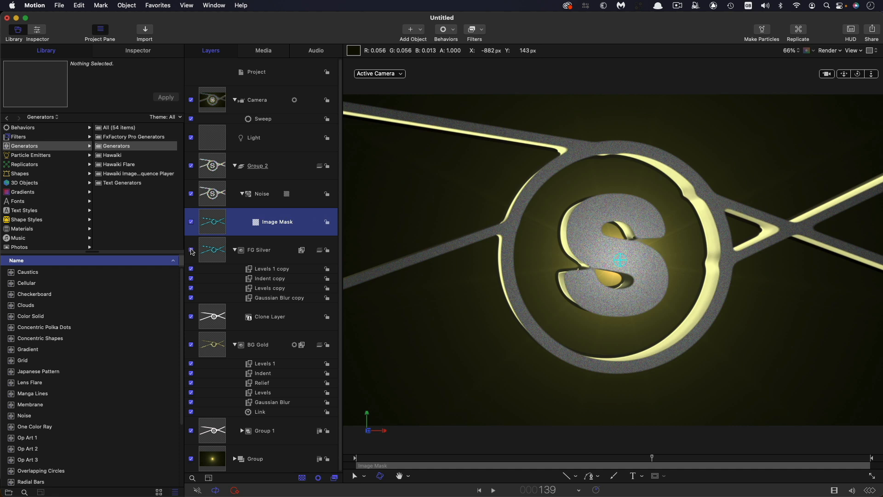
pyautogui.click(209, 203)
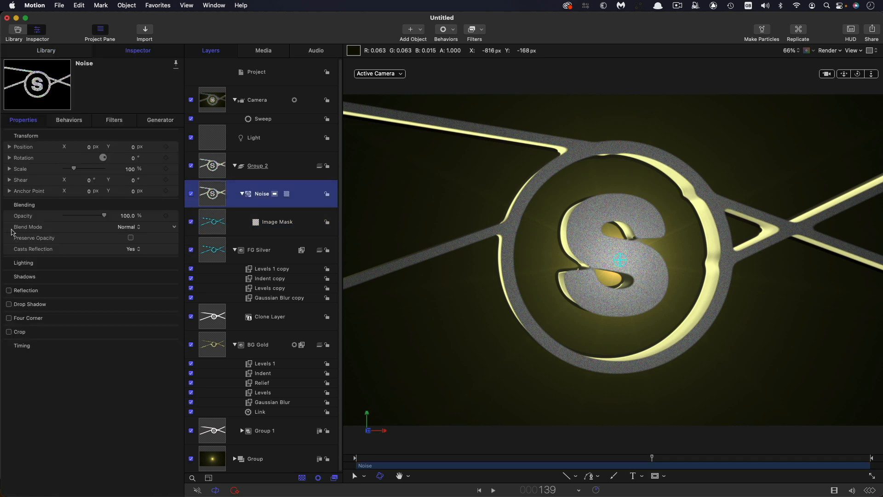
# - Set the Noise layer's blend mode to Multiply and its opacity to 50%
pyautogui.click(125, 227)
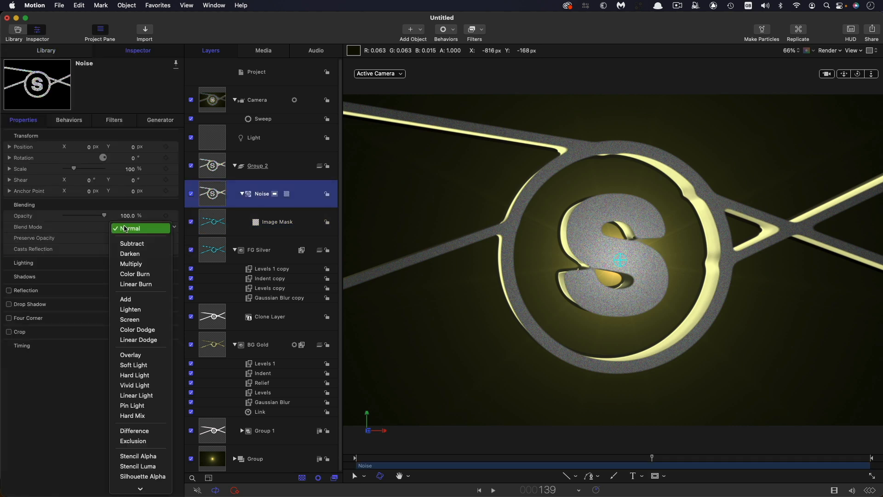
pyautogui.click(130, 265)
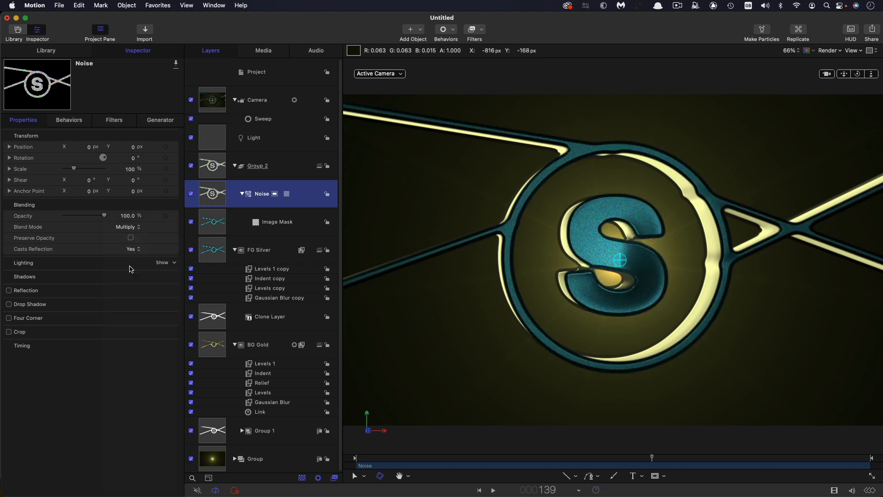
pyautogui.click(127, 216)
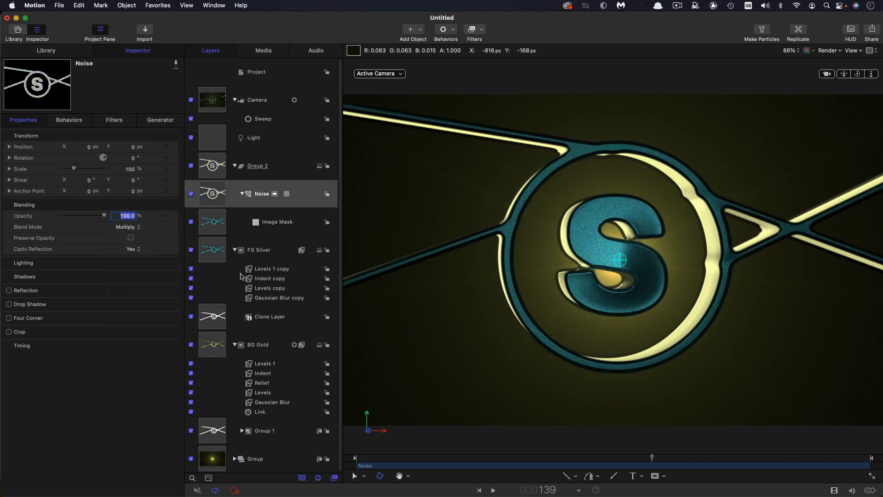
pyautogui.write('50')
pyautogui.press('Return')
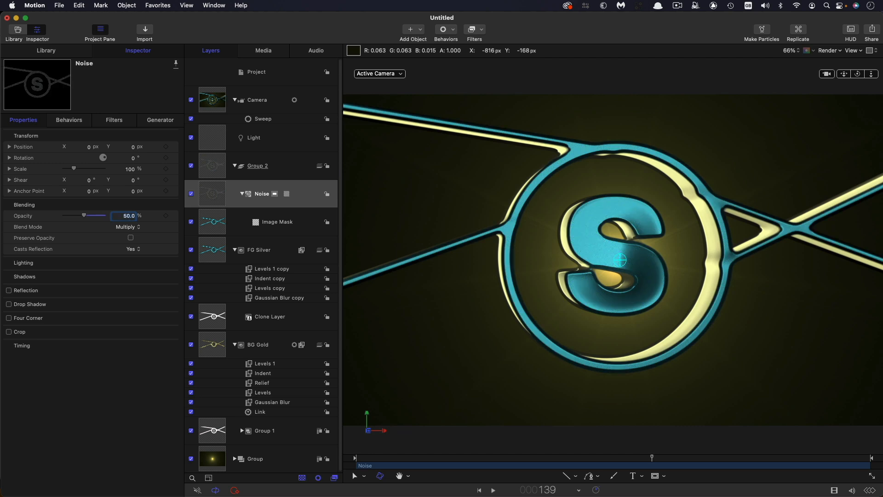
# - Compare the S with the Noise layer off and on up close, and play the animation to judge the texture
pyautogui.click(190, 194)
pyautogui.click(191, 194)
pyautogui.press('super+equal')
pyautogui.press('super+equal')
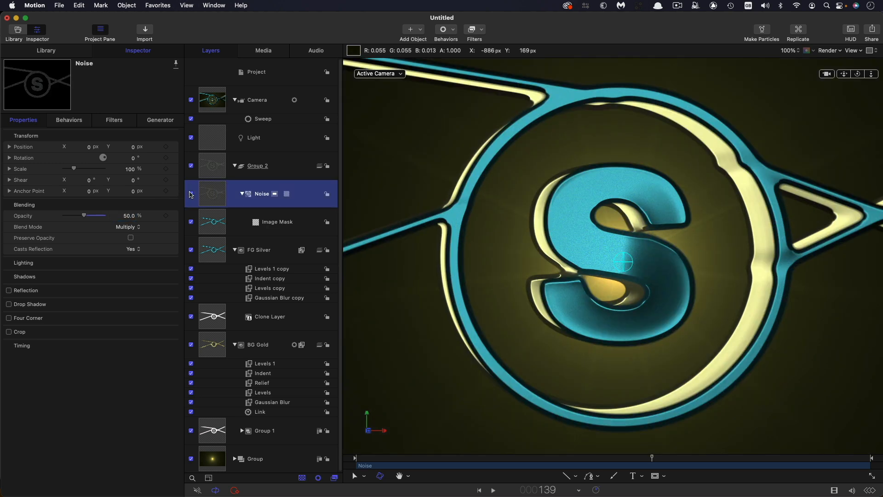
pyautogui.click(191, 194)
pyautogui.click(191, 194)
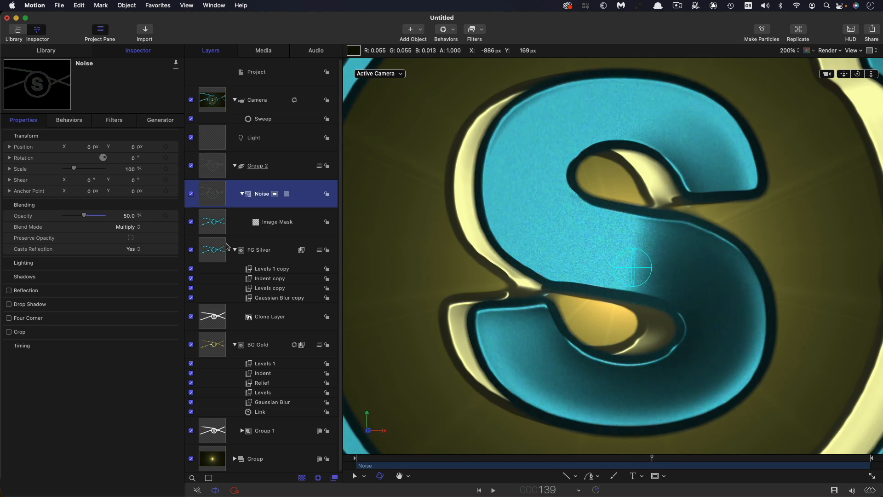
pyautogui.moveTo(521, 460); pyautogui.dragTo(463, 458)
pyautogui.press('space')
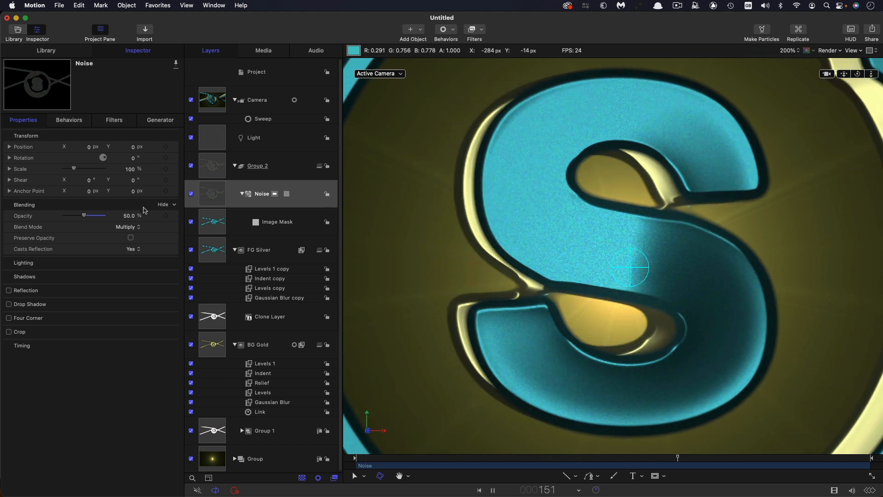
pyautogui.press('space')
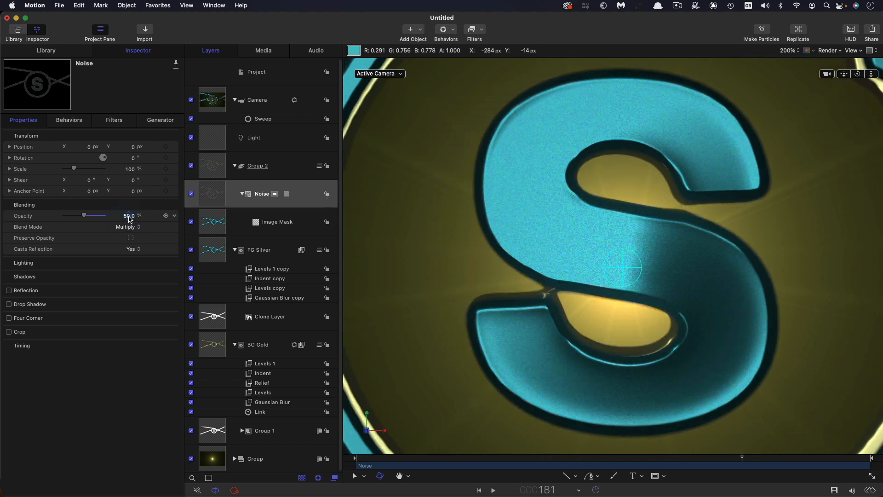
# - Set the Noise layer's opacity to 40%, and collapse the Noise and BG Gold groups in the layer list
pyautogui.click(129, 216)
pyautogui.write('40')
pyautogui.press('Return')
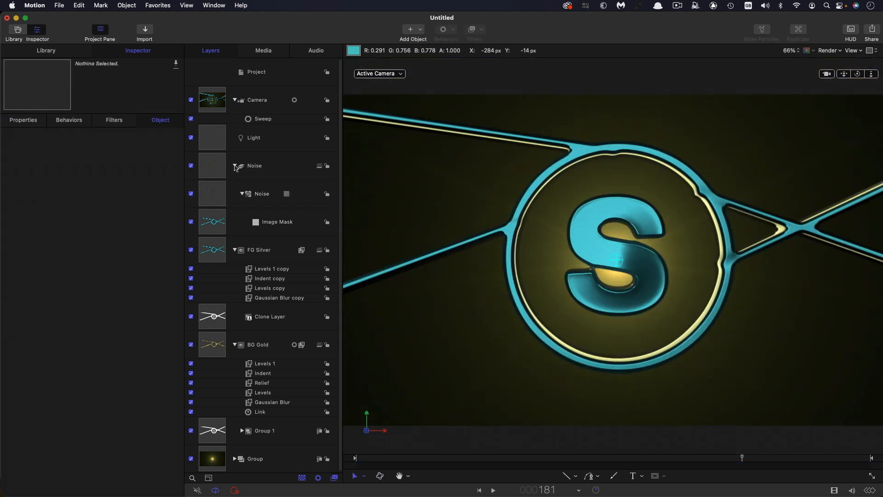
pyautogui.click(235, 166)
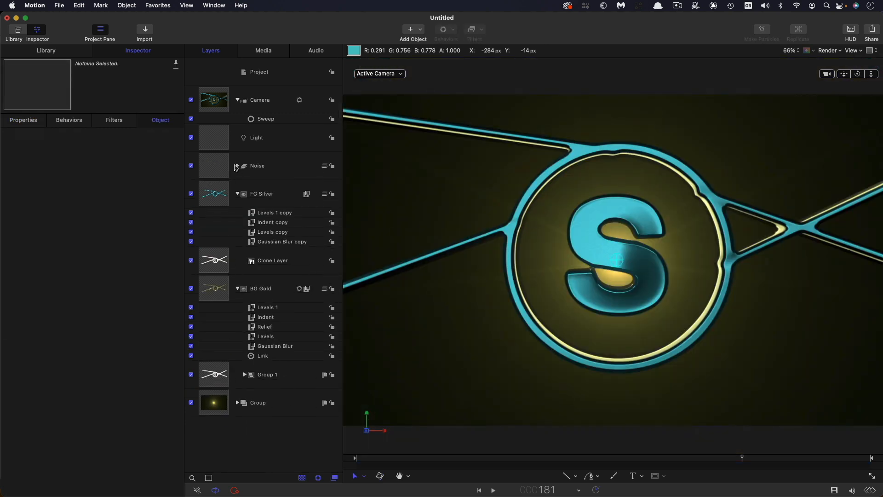
pyautogui.click(237, 289)
# - Draw a small circle in the FG Silver group, between the ring and the S, and set its radius to 25
pyautogui.click(220, 197)
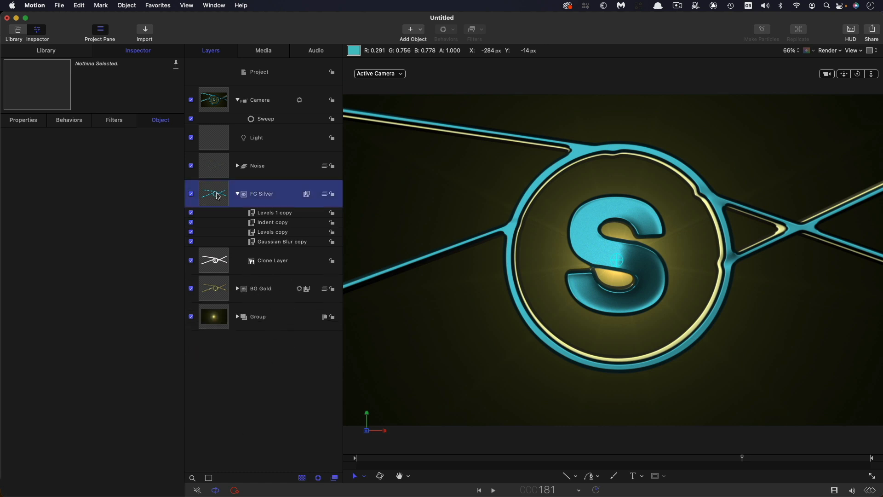
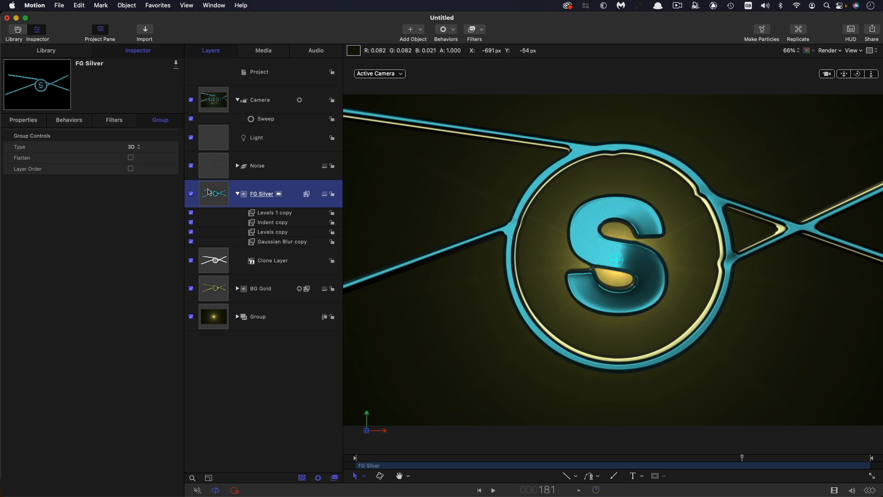
pyautogui.click(576, 477)
pyautogui.click(583, 448)
pyautogui.moveTo(536, 240); pyautogui.dragTo(542, 248)
pyautogui.click(124, 132)
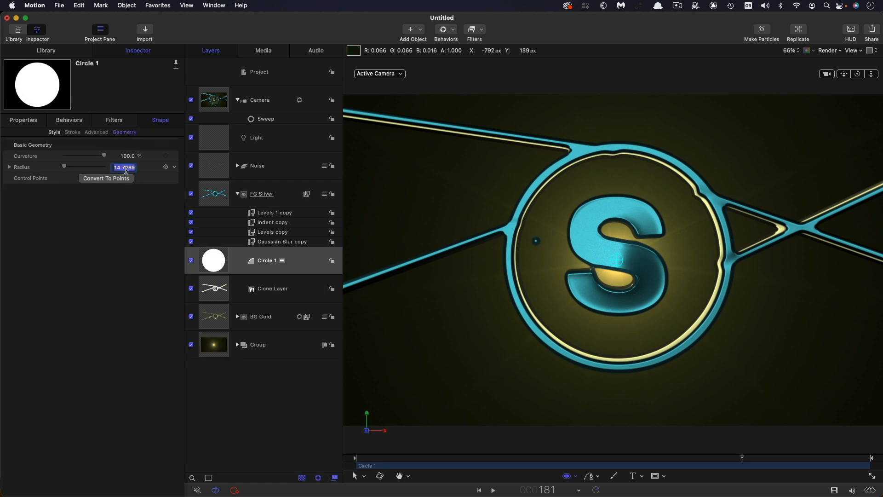
pyautogui.write('25')
pyautogui.press('Return')
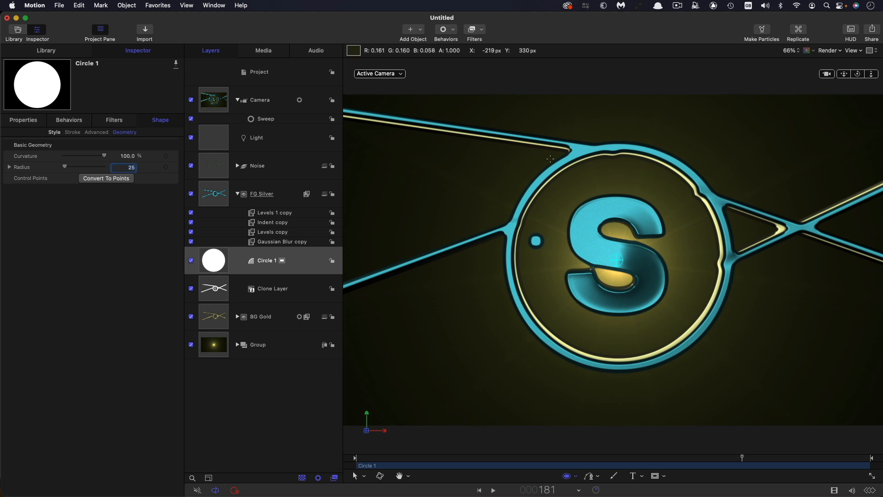
# - Disable the camera and move Circle 1 onto the junction at the ring's left edge, at about X -345, Y 100 px
pyautogui.click(191, 100)
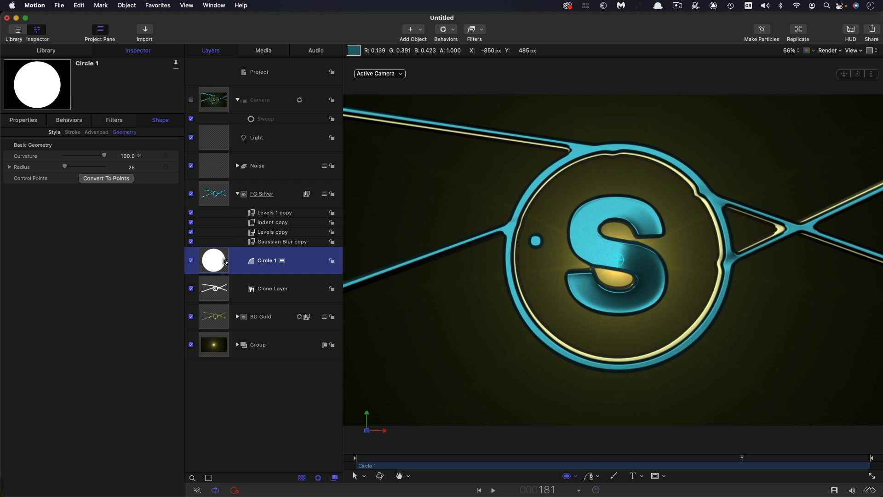
pyautogui.click(25, 121)
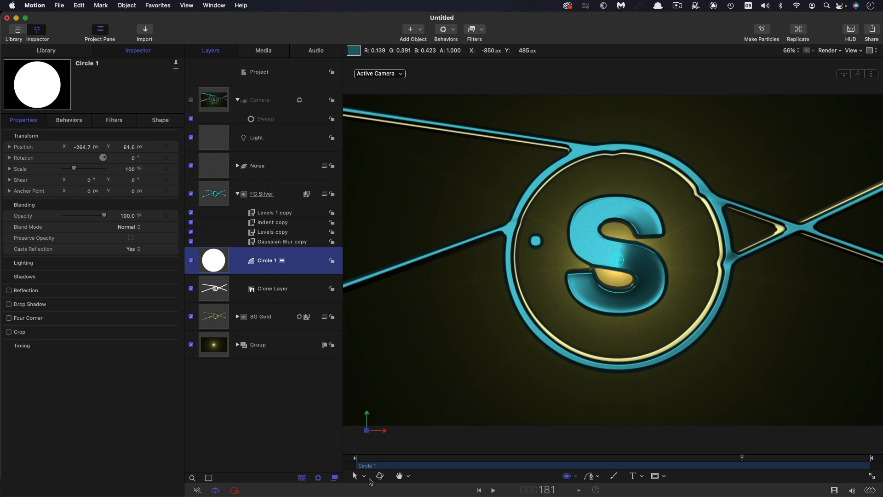
pyautogui.click(364, 476)
pyautogui.click(380, 335)
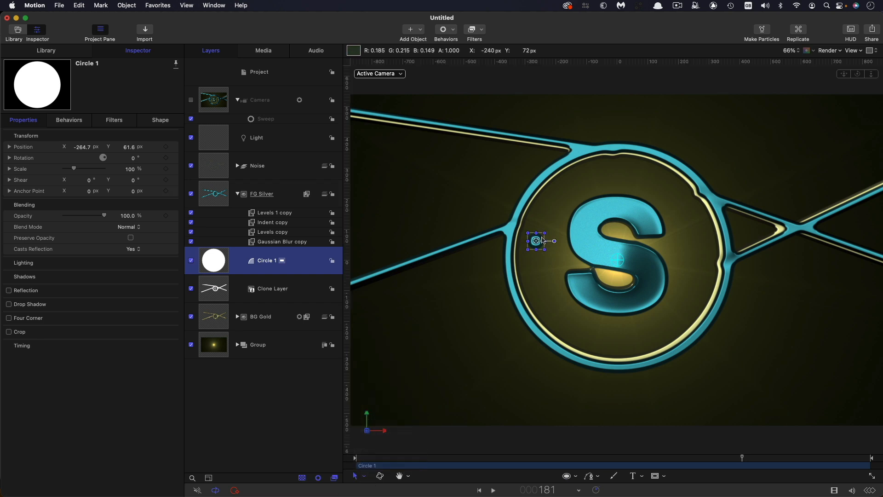
pyautogui.moveTo(539, 241); pyautogui.dragTo(517, 229)
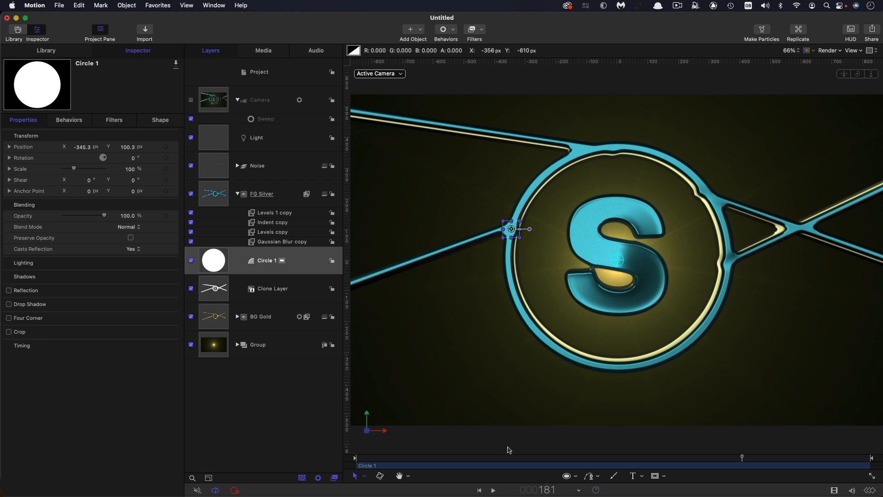
# - Apply a Gravity behavior with an acceleration of 250 to Circle 1 and play back the fall with the camera on
pyautogui.click(452, 30)
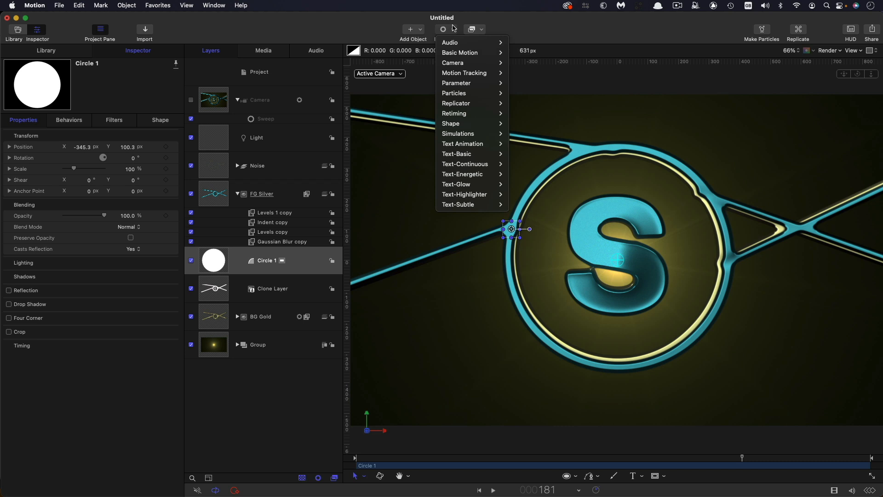
pyautogui.moveTo(460, 137)
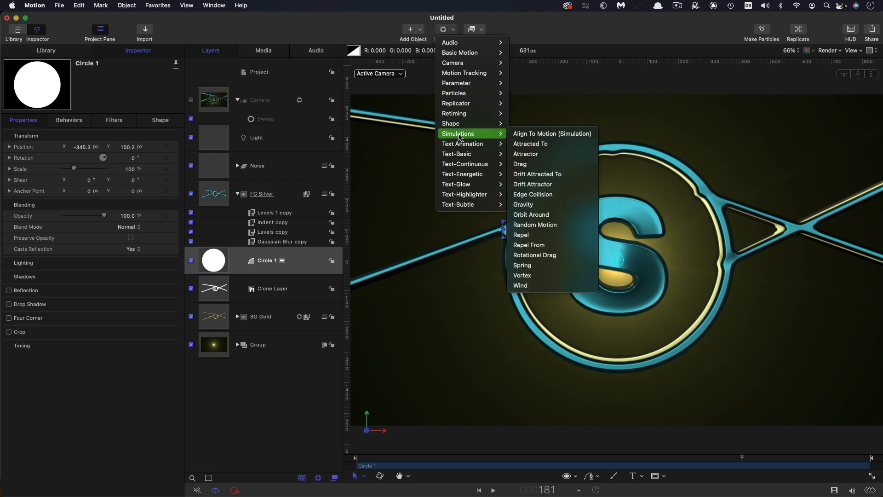
pyautogui.click(549, 206)
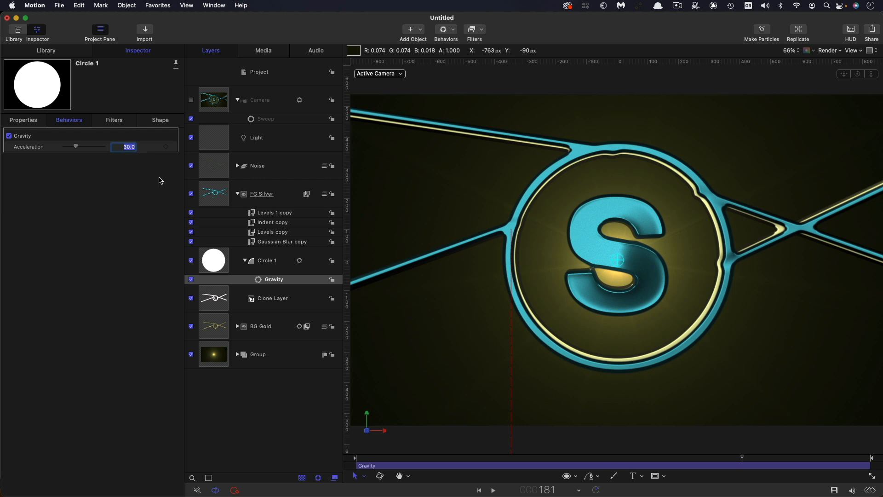
pyautogui.write('50')
pyautogui.press('Return')
pyautogui.moveTo(457, 457); pyautogui.dragTo(348, 468)
pyautogui.press('space')
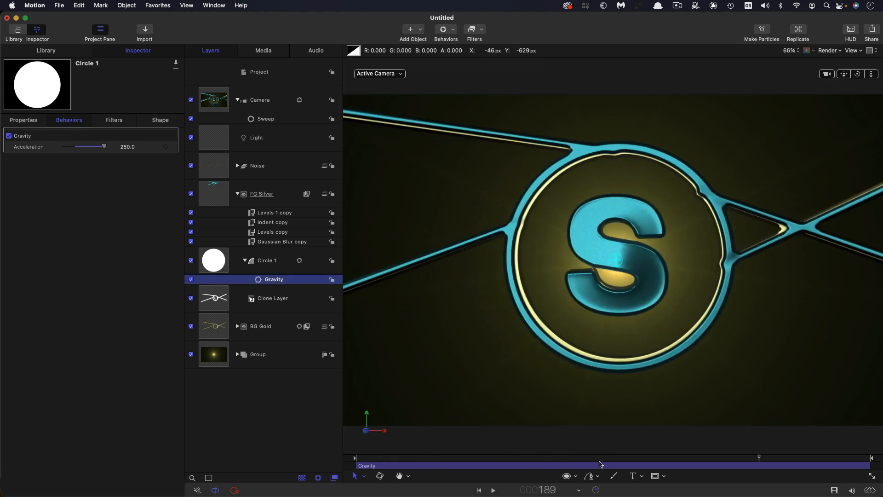
# - Shift Circle 1 in time so it starts at frame 96, and play back the drop
pyautogui.moveTo(599, 459); pyautogui.dragTo(566, 462)
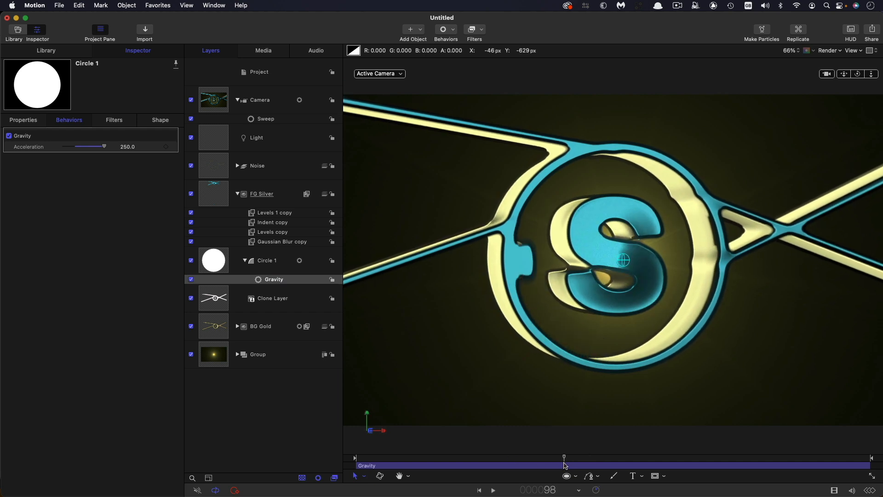
pyautogui.click(224, 262)
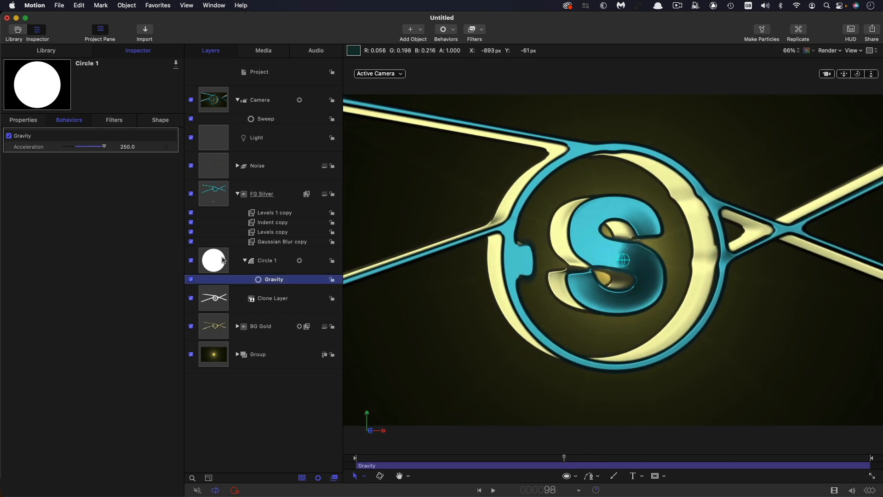
pyautogui.moveTo(428, 466); pyautogui.dragTo(633, 474)
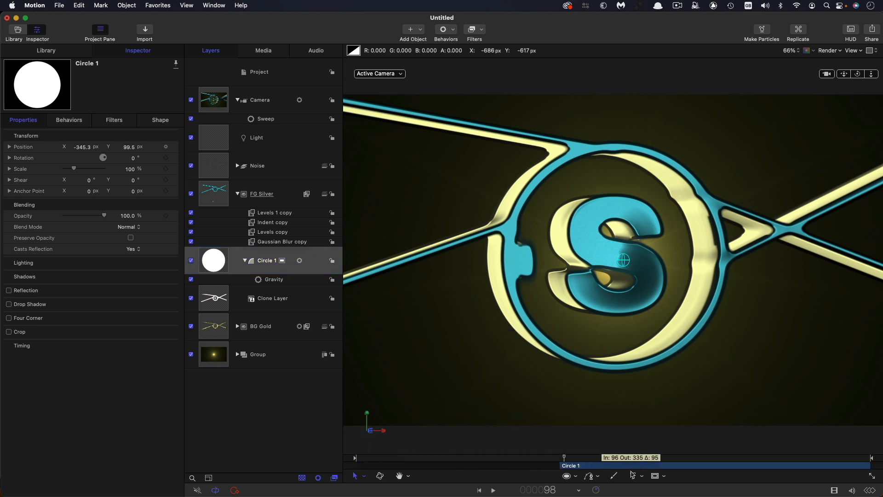
pyautogui.click(552, 459)
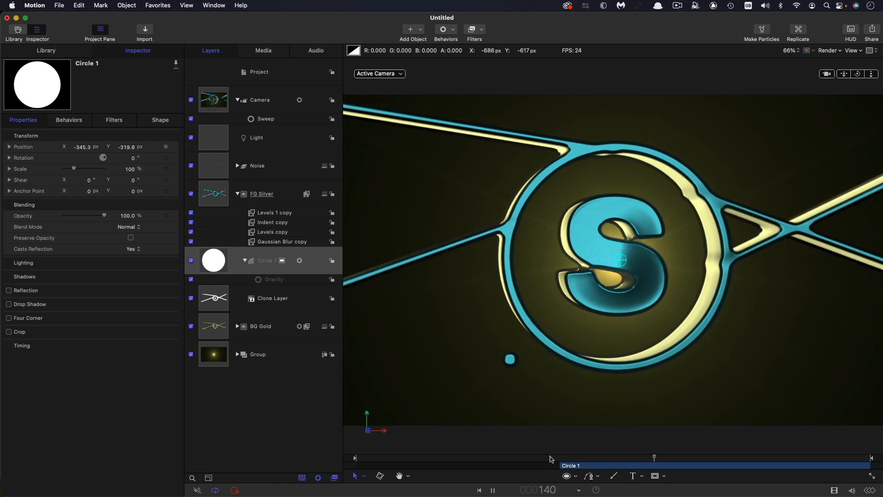
pyautogui.press('space')
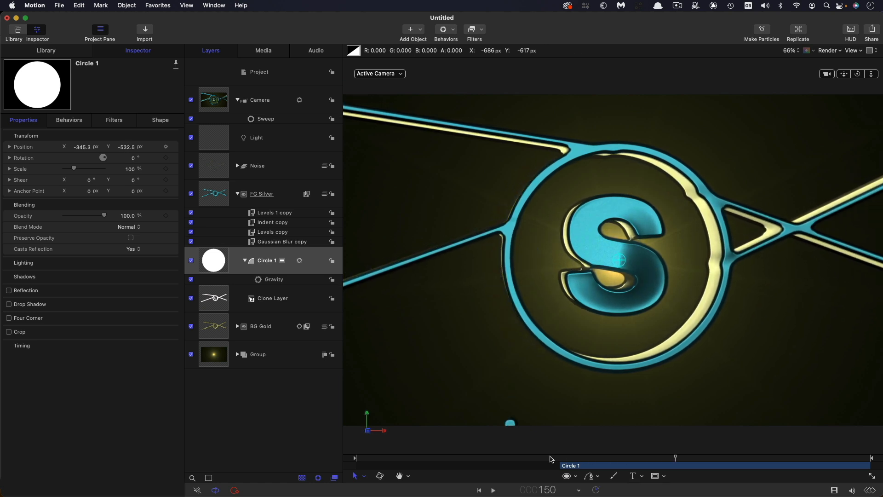
# - Duplicate Circle 1, disable the camera, and move the copy onto the junction at the ring's right edge, at about X 357 px
pyautogui.rightClick(217, 262)
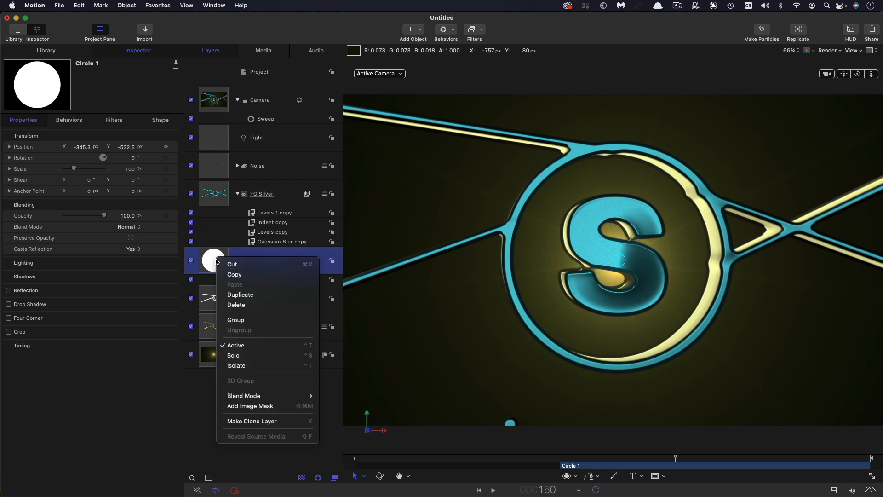
pyautogui.click(237, 294)
pyautogui.click(192, 100)
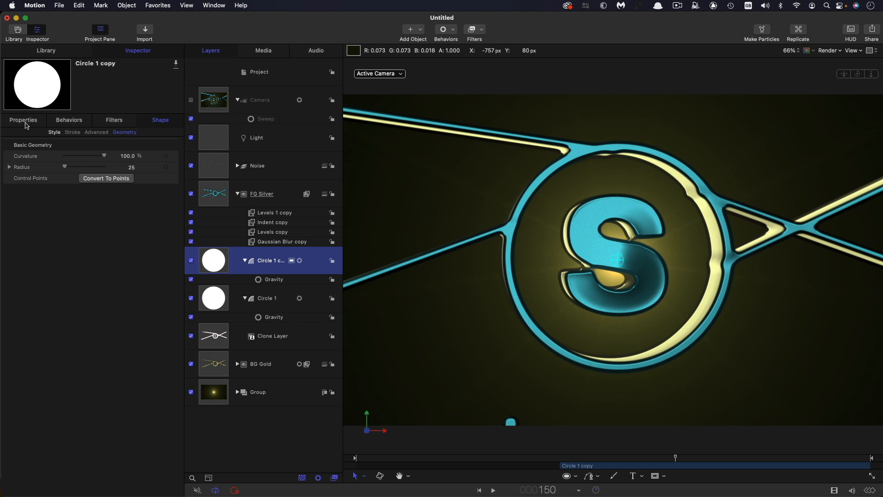
pyautogui.press('super+shift+r')
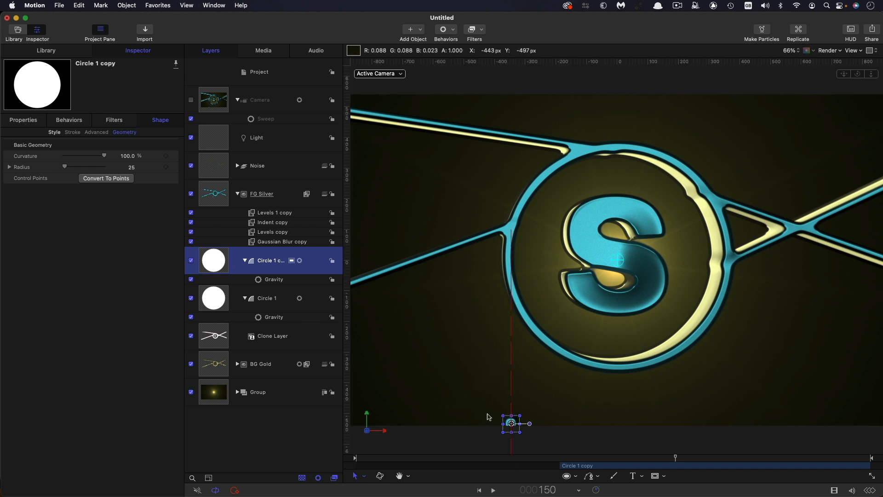
pyautogui.moveTo(511, 423); pyautogui.dragTo(728, 262)
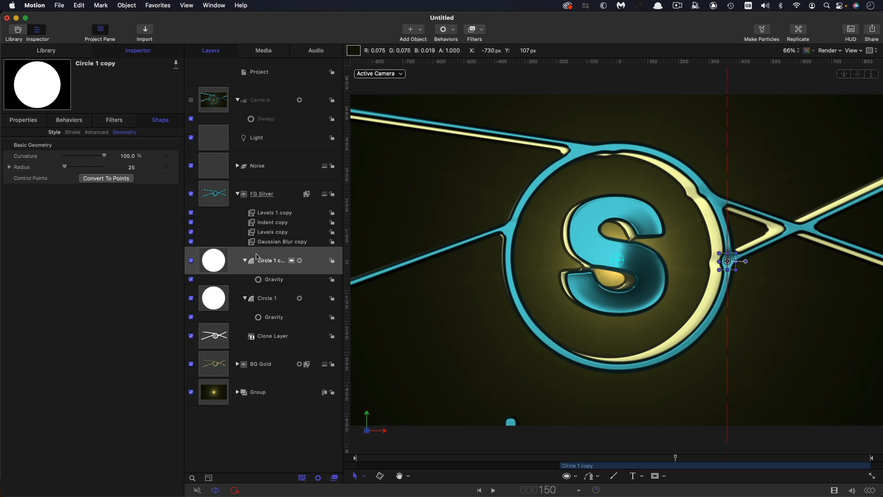
# - Shift Circle 1 copy to start at frame 115, lower its Y position back to the ring's right junction, and play the drop
pyautogui.moveTo(593, 468); pyautogui.dragTo(633, 468)
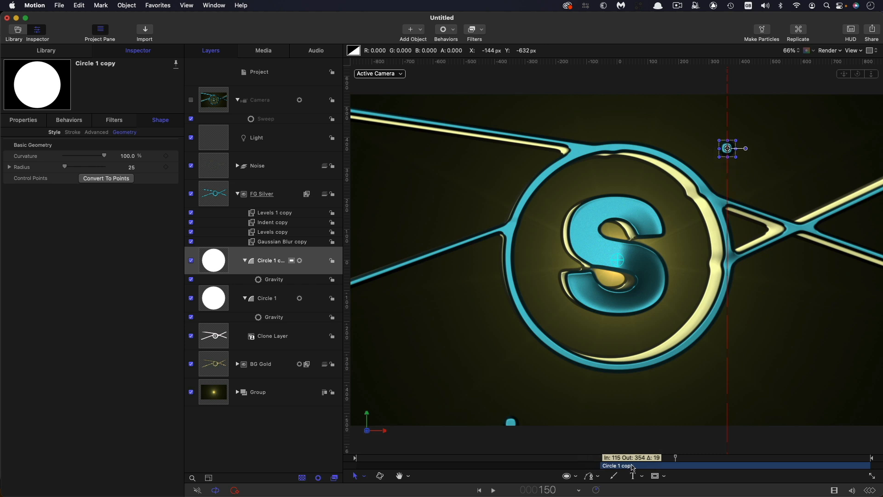
pyautogui.click(24, 120)
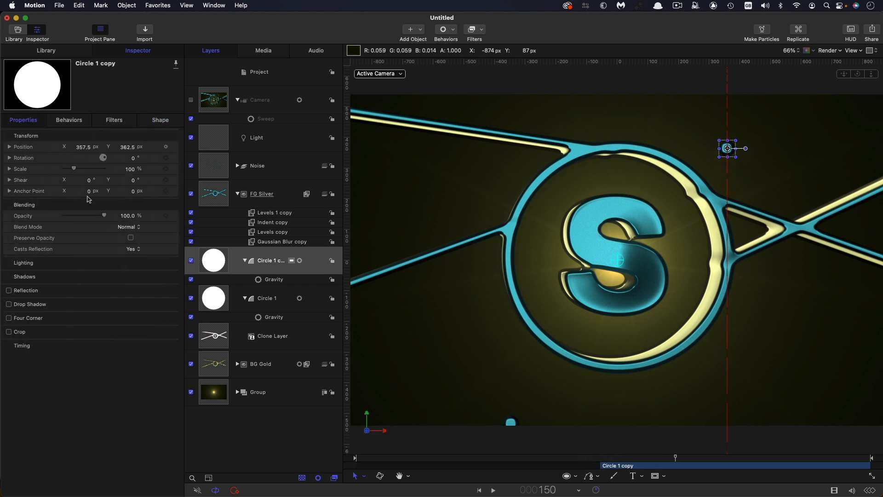
pyautogui.moveTo(132, 149); pyautogui.dragTo(99, 146)
pyautogui.moveTo(623, 459)
pyautogui.mouseDown()
pyautogui.moveTo(602, 462)
pyautogui.moveTo(652, 464)
pyautogui.moveTo(600, 464)
pyautogui.moveTo(638, 463)
pyautogui.moveTo(613, 462)
pyautogui.mouseUp()
pyautogui.press('space')
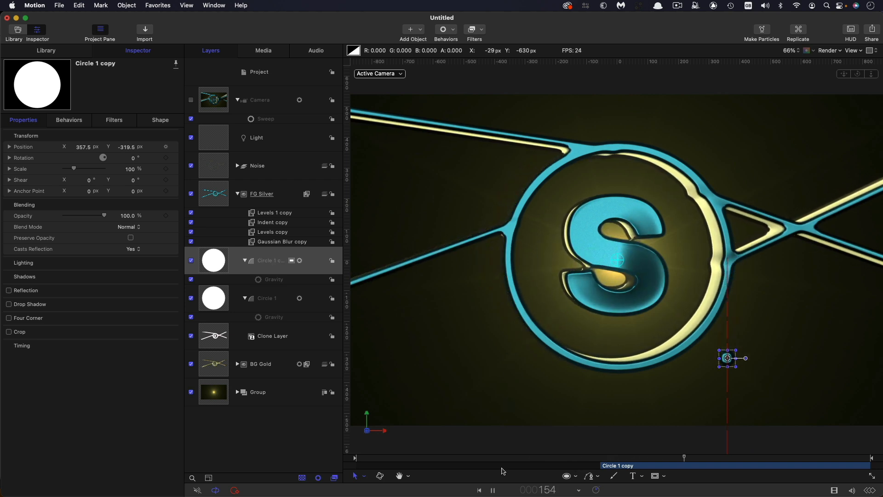
pyautogui.press('space')
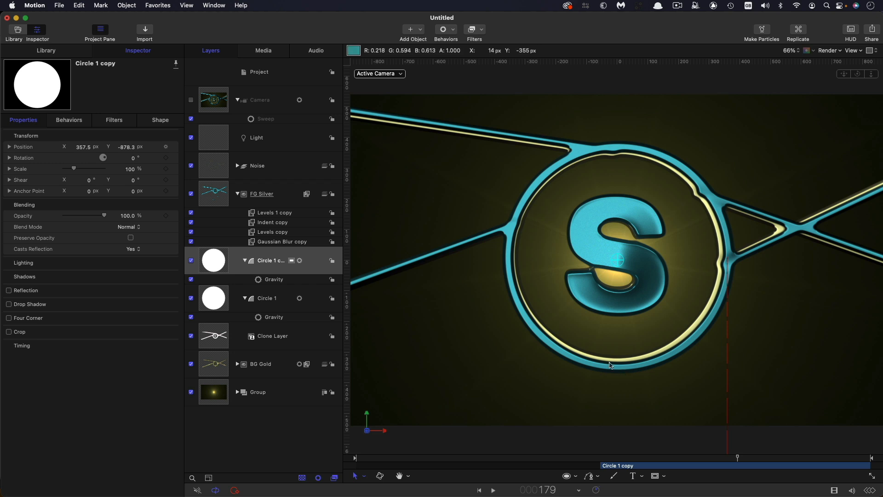
# - Duplicate Circle 1 copy and move the new circle horizontally to the ring's bottom centre, at X -3.5 px, adjusting its Y position
pyautogui.rightClick(211, 255)
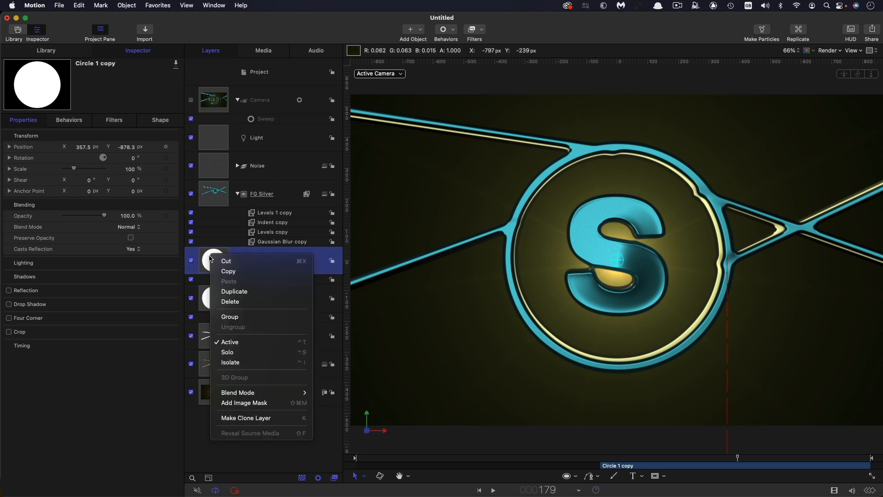
pyautogui.click(234, 293)
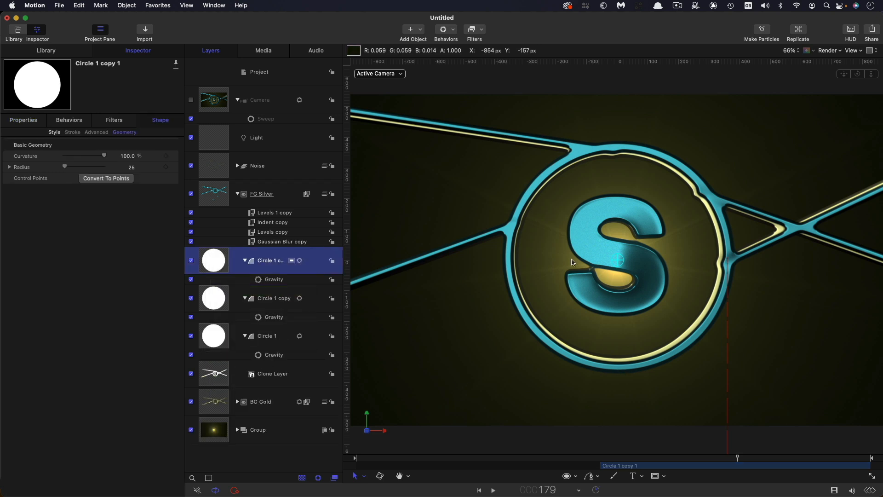
pyautogui.click(25, 121)
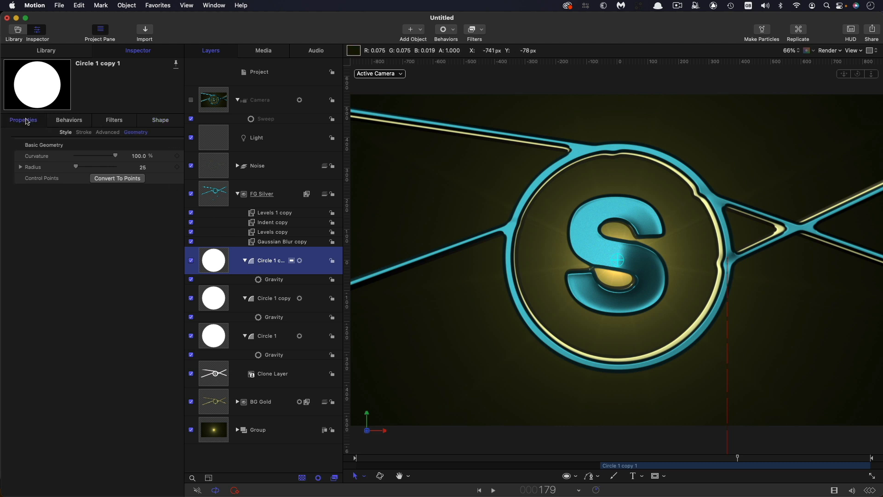
pyautogui.moveTo(84, 149); pyautogui.dragTo(120, 150)
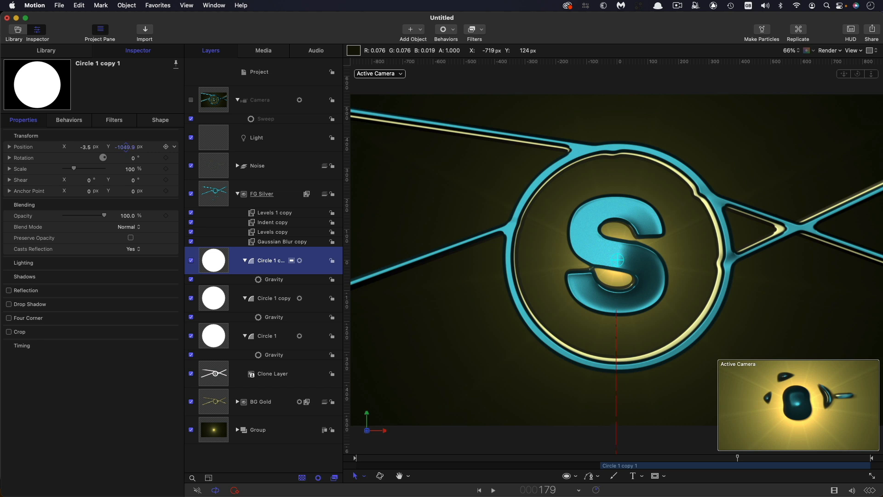
pyautogui.moveTo(125, 146); pyautogui.dragTo(127, 146)
# - Check the new circle's drop, shift Circle 1 copy 1 in time to start at about frame 150, and play it back
pyautogui.click(585, 458)
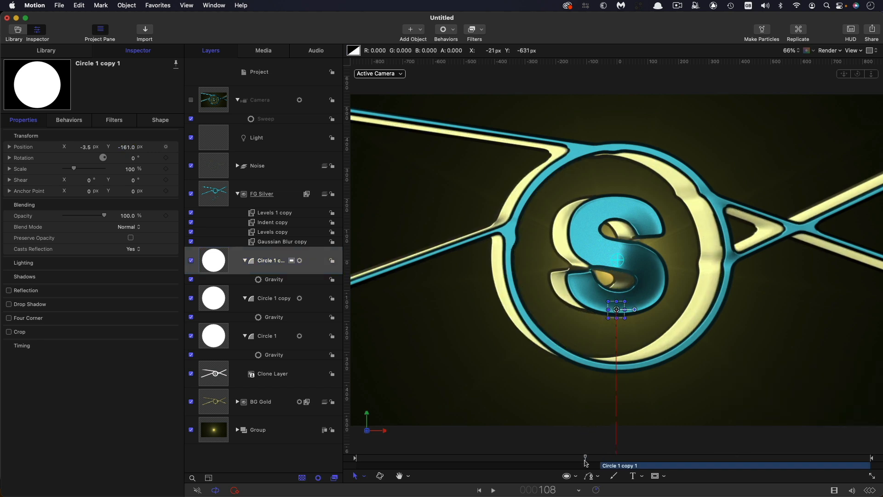
pyautogui.press('space')
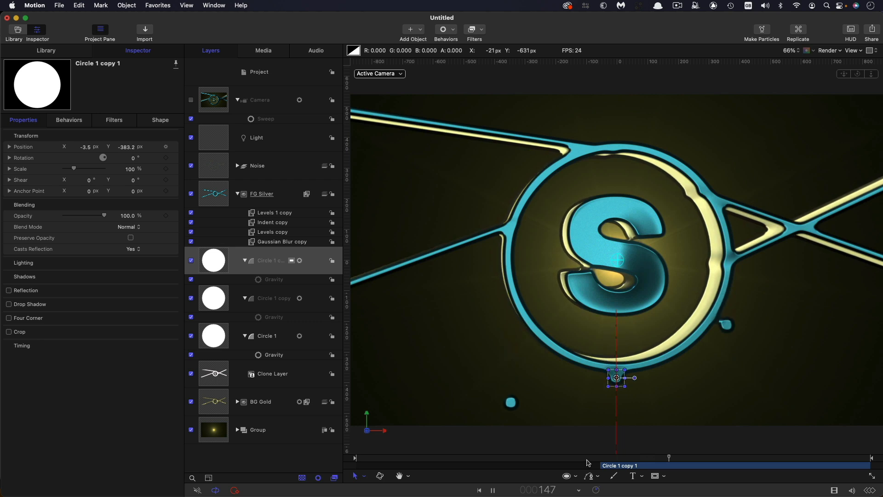
pyautogui.press('space')
pyautogui.moveTo(673, 459); pyautogui.dragTo(651, 459)
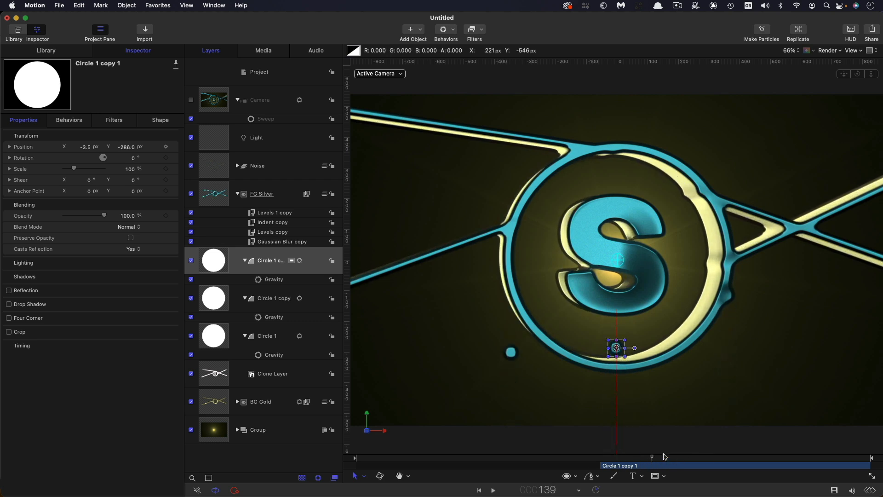
pyautogui.moveTo(684, 459); pyautogui.dragTo(712, 459)
pyautogui.moveTo(615, 467); pyautogui.dragTo(691, 465)
pyautogui.press('space')
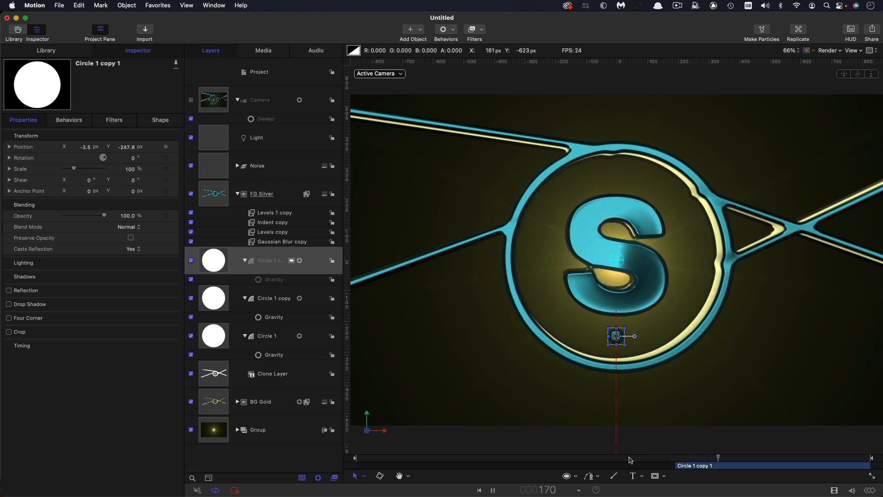
pyautogui.press('space')
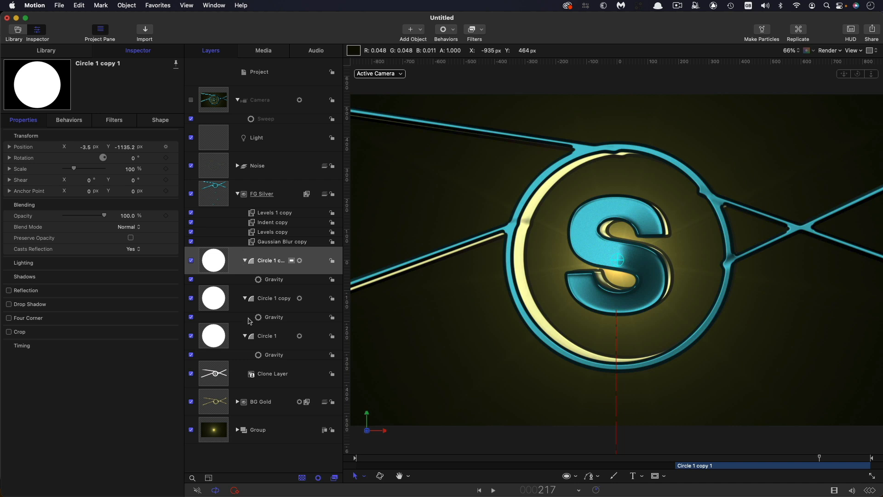
# - Add a Fade In/Fade Out behavior to Circle 1 copy 1 with Fade In Time 10 and Fade Out Time 0, and copy it to the other two circles
pyautogui.click(454, 28)
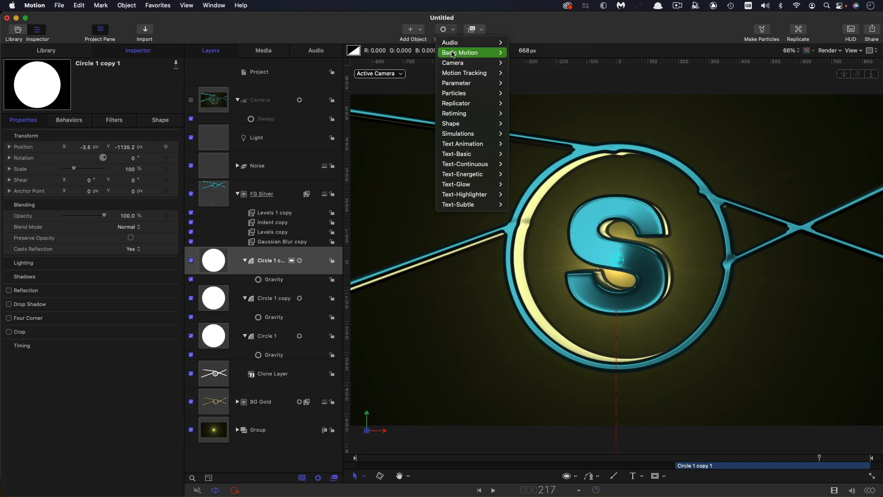
pyautogui.moveTo(452, 53)
pyautogui.click(553, 62)
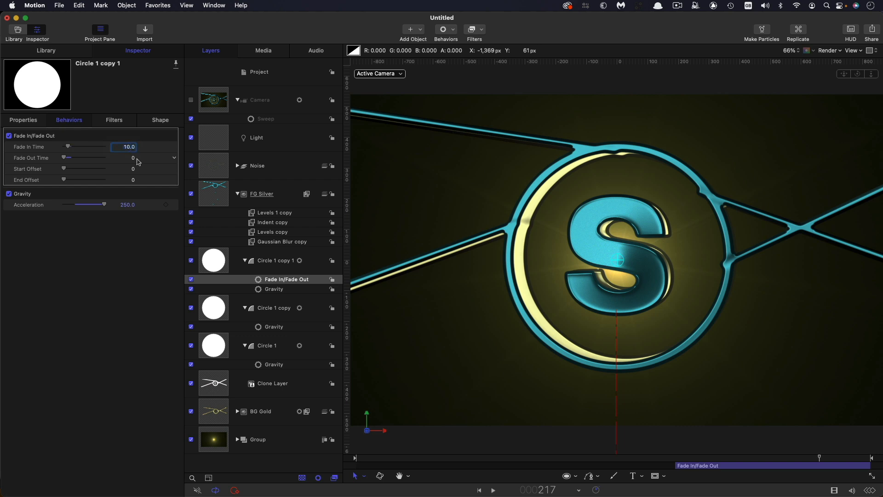
pyautogui.click(260, 282)
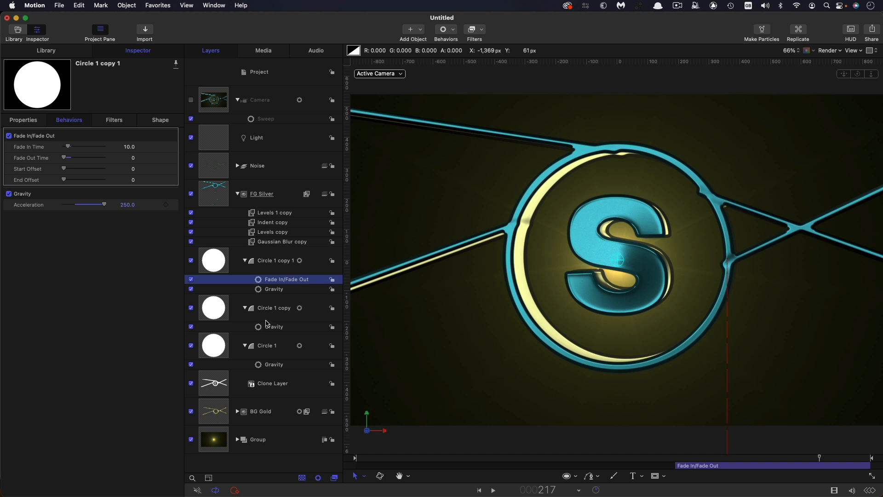
pyautogui.moveTo(268, 324); pyautogui.dragTo(213, 361)
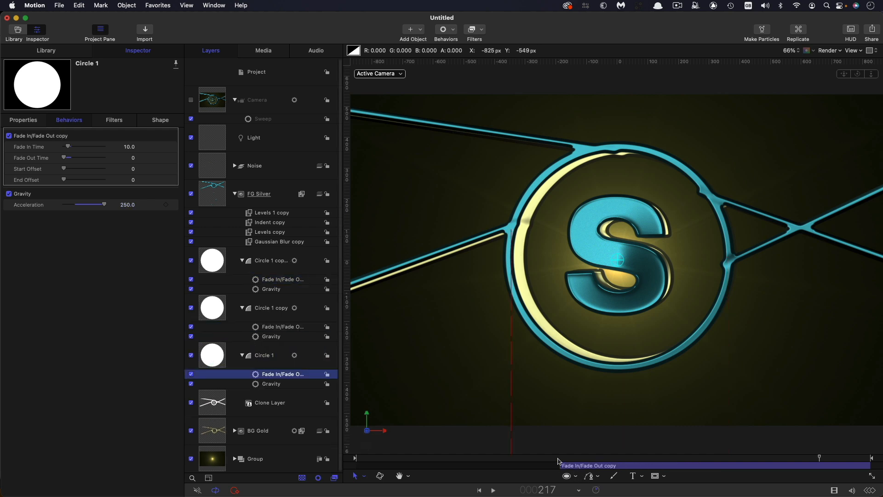
# - Play back the fading droplets and step through the bottom droplet's fall to frame 191
pyautogui.moveTo(558, 459); pyautogui.dragTo(457, 458)
pyautogui.press('space')
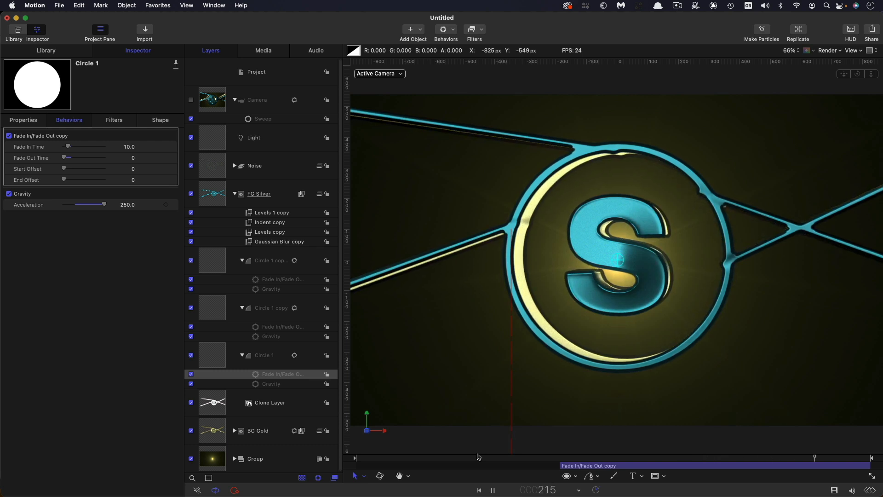
pyautogui.moveTo(778, 458); pyautogui.dragTo(746, 461)
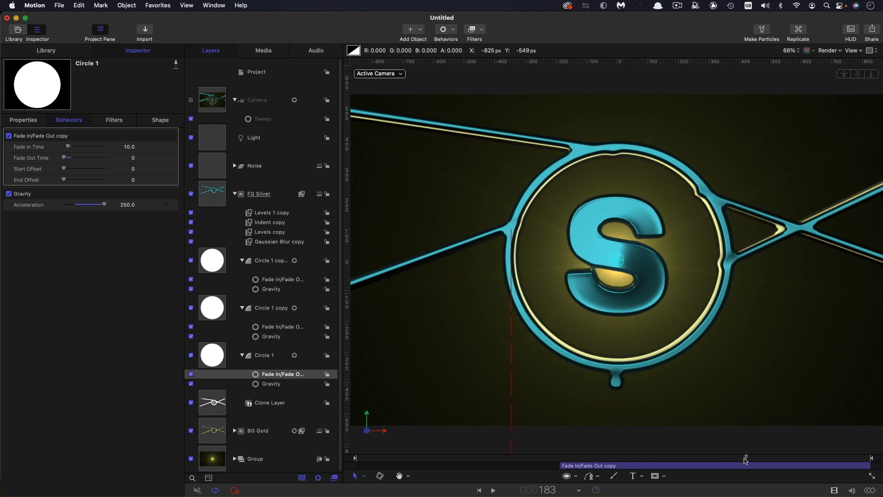
pyautogui.press('Left')
pyautogui.press('Right')
pyautogui.press('Right')
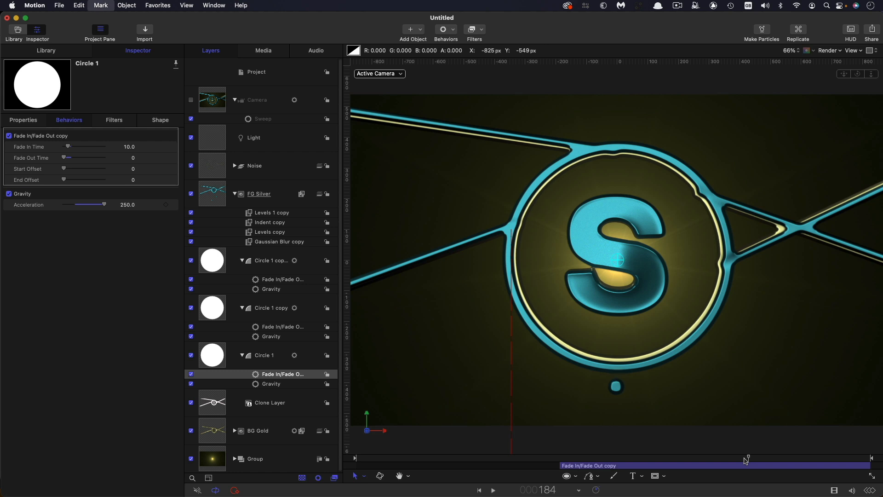
pyautogui.press('Right')
pyautogui.press('Right')
pyautogui.press('Right')
pyautogui.press('Right')
pyautogui.press('Right')
pyautogui.press('Right')
pyautogui.press('Right')
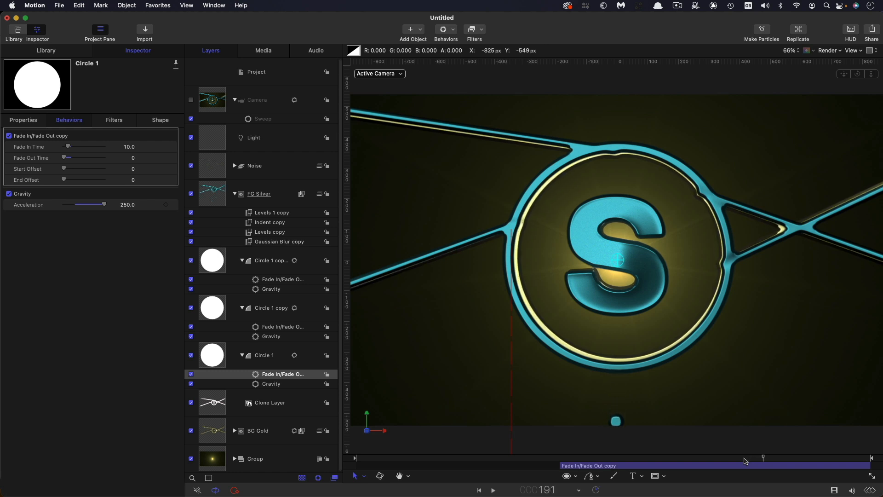
# - Re-enable the camera and add a new group at the top of the project, set to the 2D type
pyautogui.click(192, 100)
pyautogui.click(288, 73)
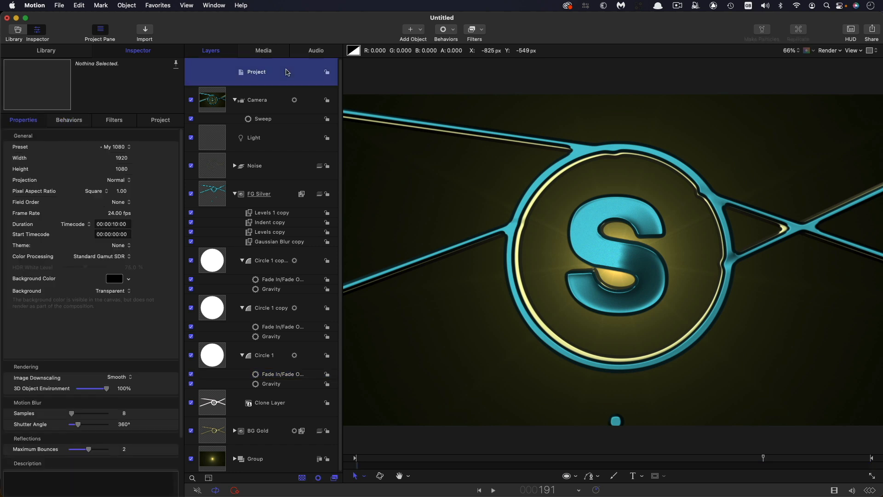
pyautogui.click(127, 5)
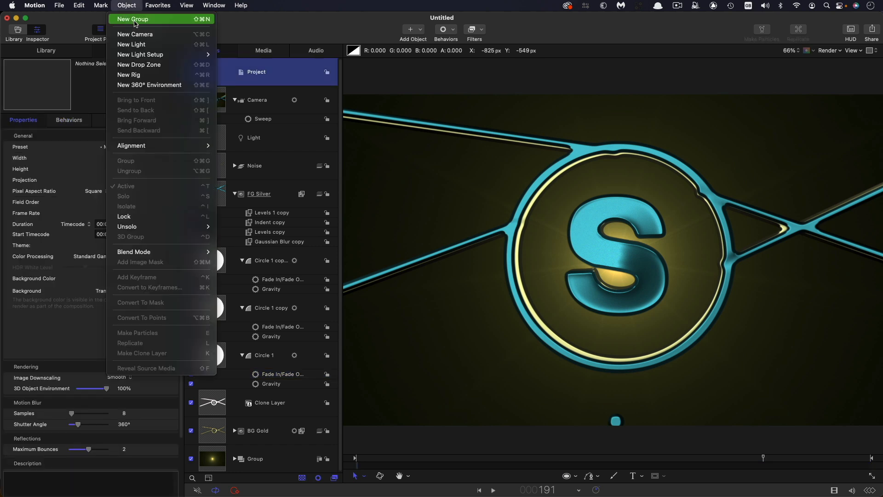
pyautogui.click(134, 19)
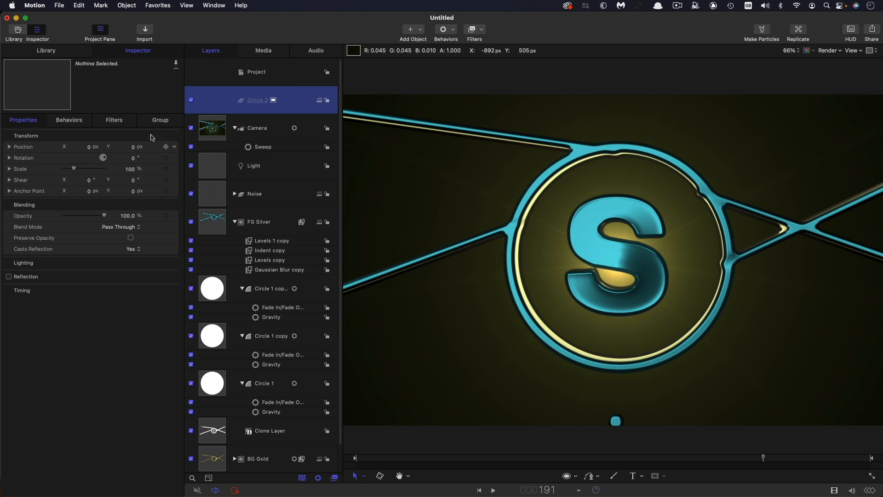
pyautogui.click(157, 120)
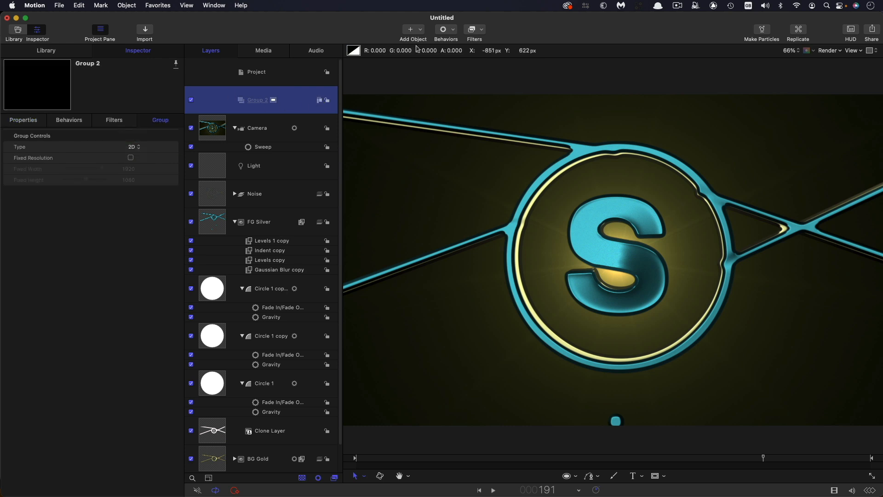
# - Add a Lens Flare generator to Group 2 and move its center down to about Y -598 px, over the falling droplet
pyautogui.click(422, 30)
pyautogui.moveTo(441, 129)
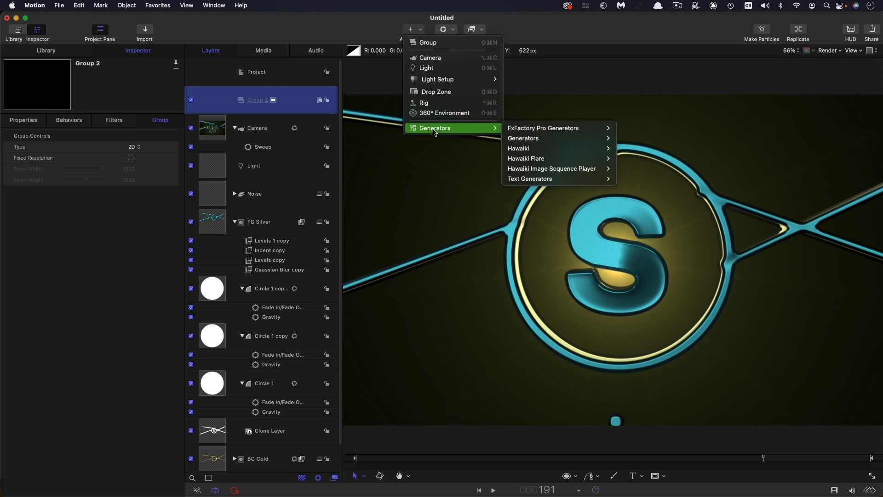
pyautogui.moveTo(557, 139)
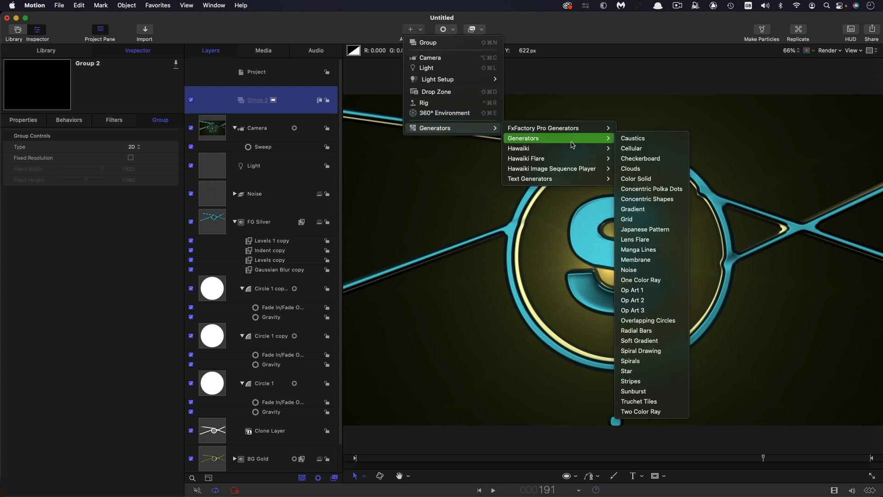
pyautogui.click(644, 232)
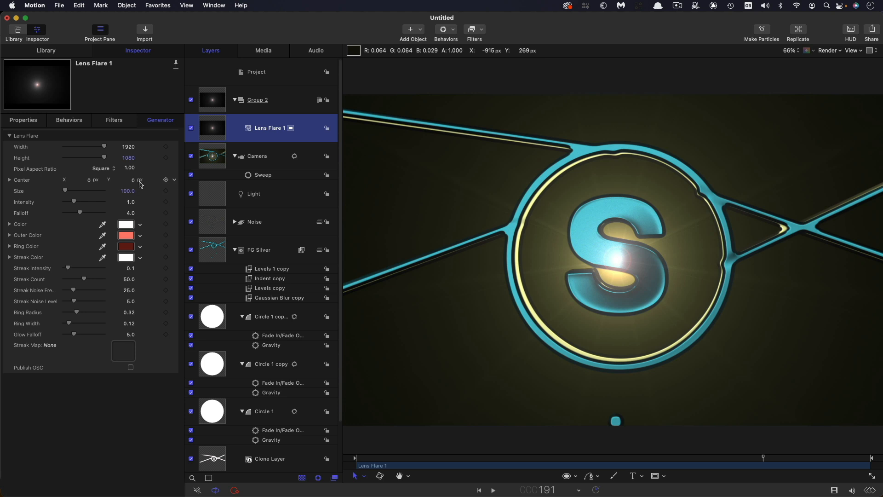
pyautogui.moveTo(134, 183); pyautogui.dragTo(85, 182)
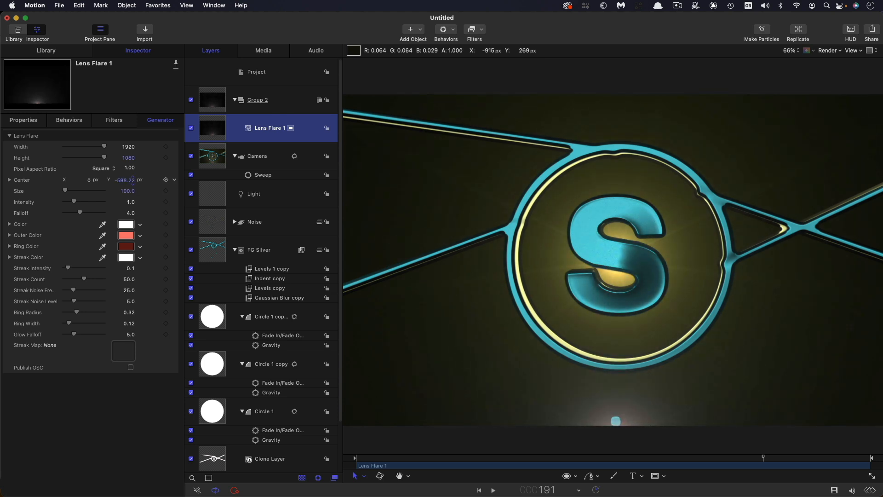
# - Set the lens flare's main color to gold, with red 1.000, green 0.824 and blue 0.000
pyautogui.click(126, 224)
pyautogui.moveTo(412, 239); pyautogui.dragTo(266, 238)
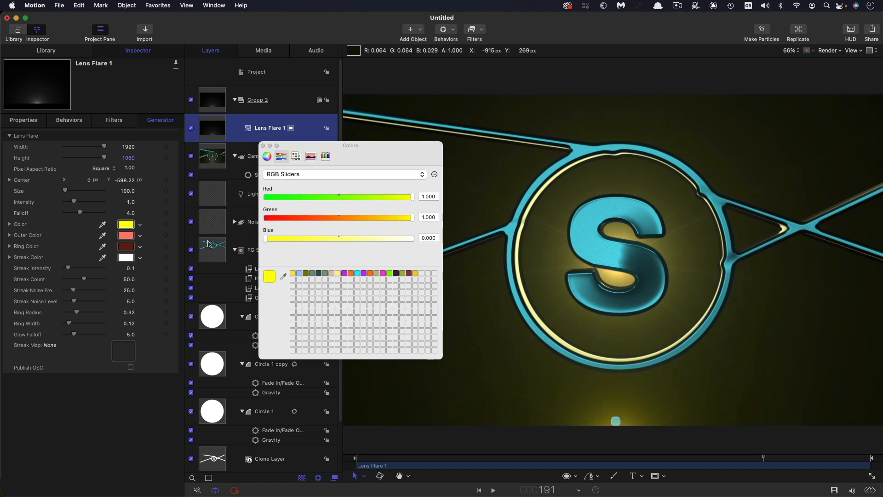
pyautogui.moveTo(411, 222); pyautogui.dragTo(386, 232)
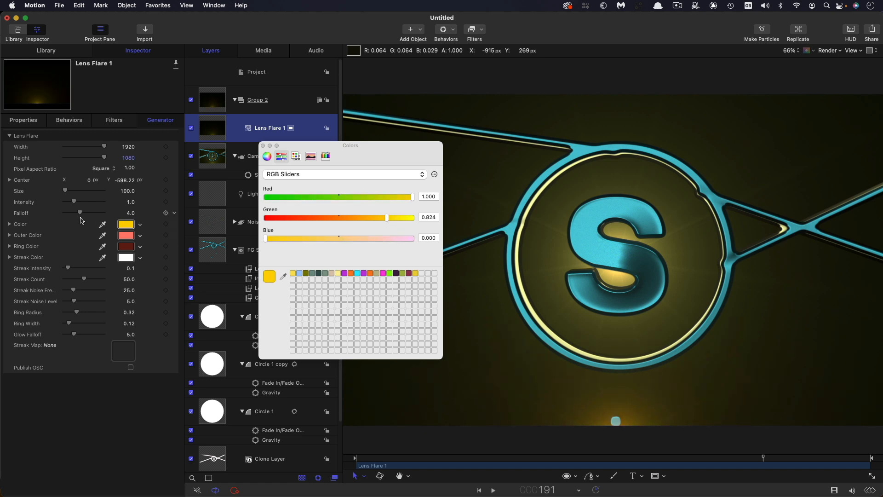
# - Set the lens flare's Intensity to 4.0, Streak Intensity and Ring Radius to 0, and Size to 538, and dismiss the color picker
pyautogui.moveTo(76, 205); pyautogui.dragTo(123, 205)
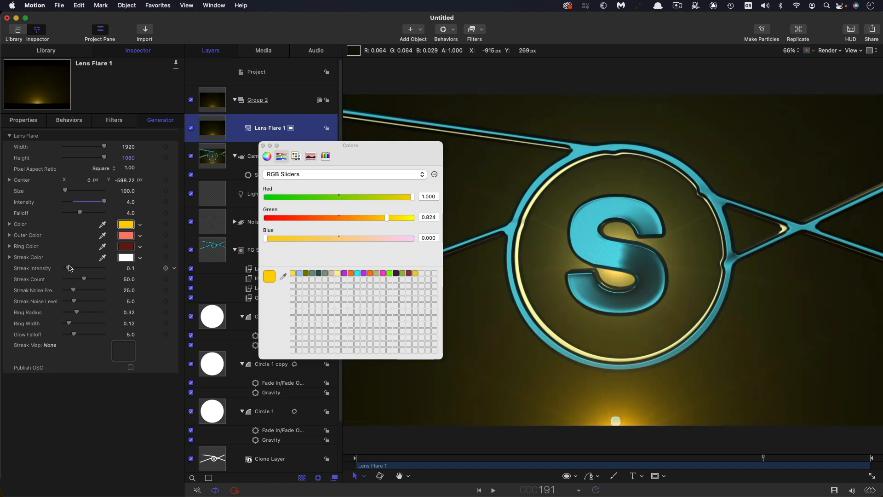
pyautogui.moveTo(67, 268); pyautogui.dragTo(44, 271)
pyautogui.moveTo(77, 313); pyautogui.dragTo(48, 315)
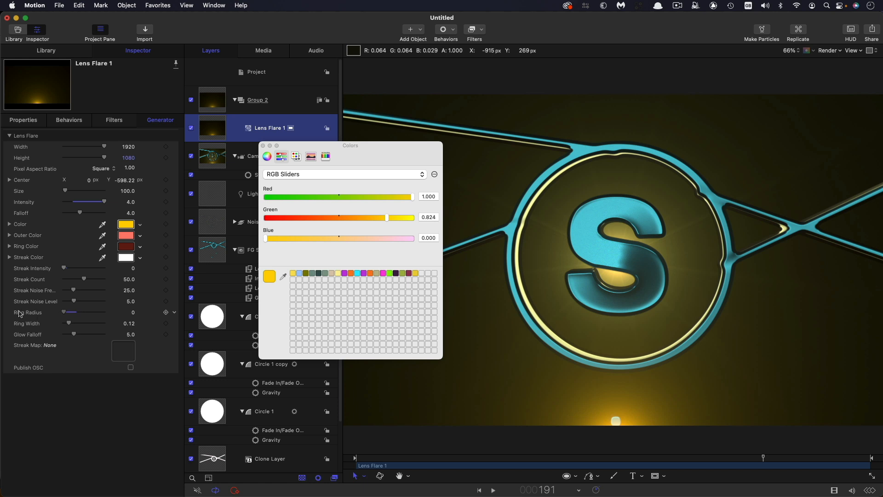
pyautogui.moveTo(66, 192); pyautogui.dragTo(70, 191)
pyautogui.click(263, 146)
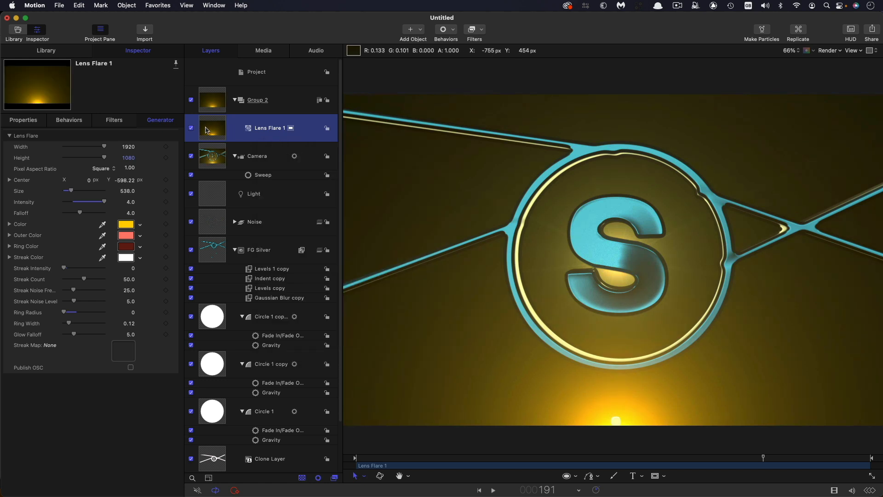
# - Add a Clouds generator above the lens flare, set its blend mode to Screen, and show its generator parameters
pyautogui.click(422, 29)
pyautogui.moveTo(428, 132)
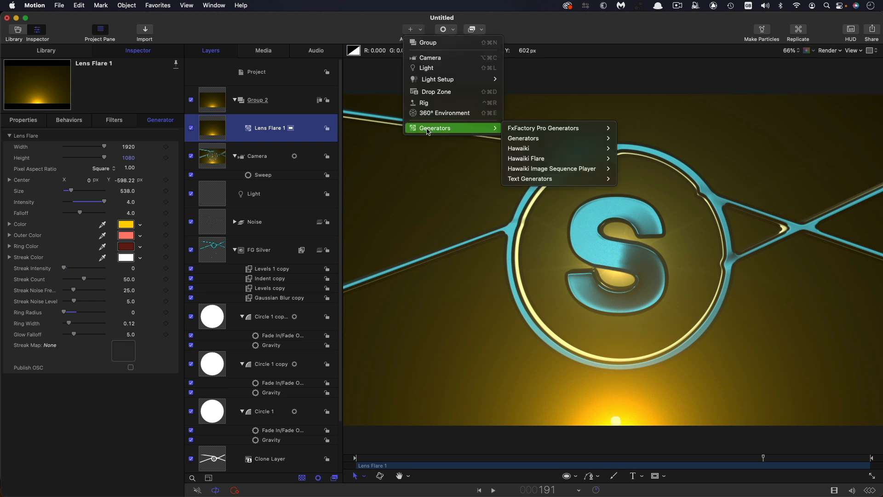
pyautogui.moveTo(529, 138)
pyautogui.click(640, 168)
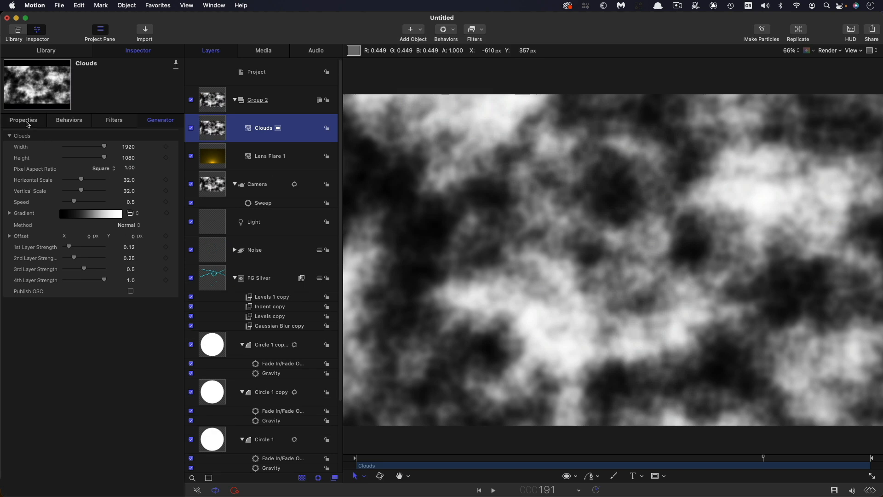
pyautogui.click(25, 120)
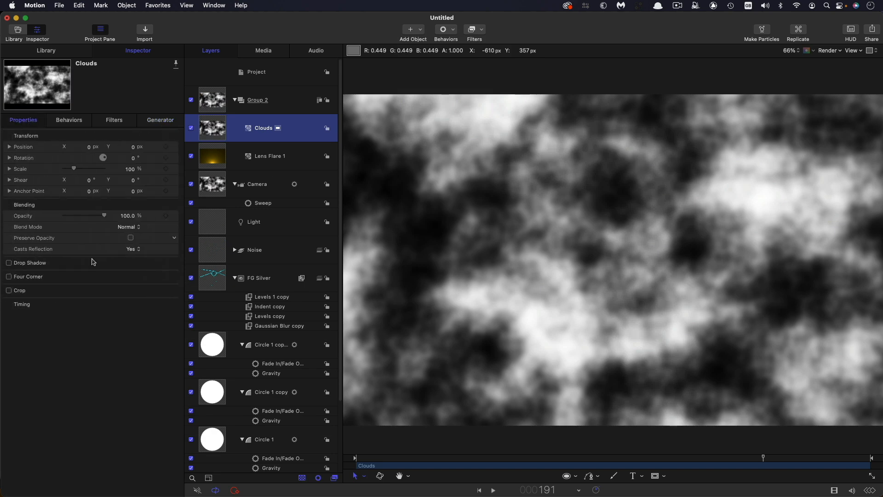
pyautogui.click(134, 227)
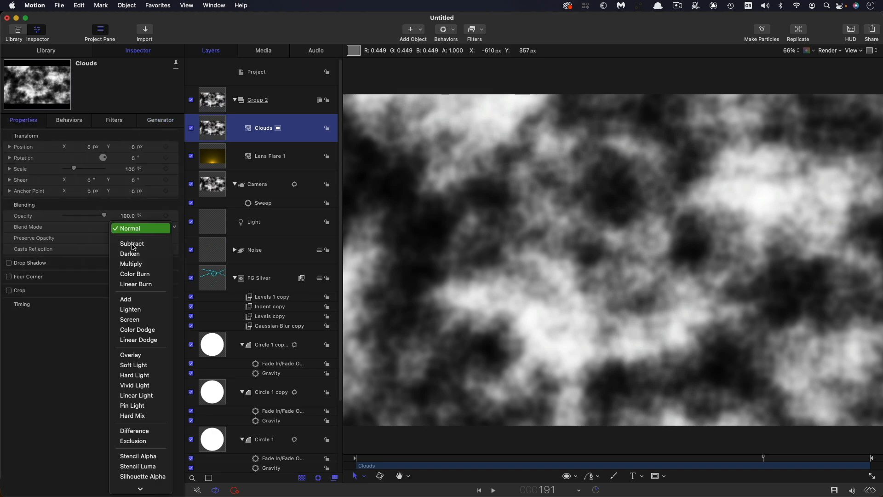
pyautogui.click(146, 322)
pyautogui.click(166, 122)
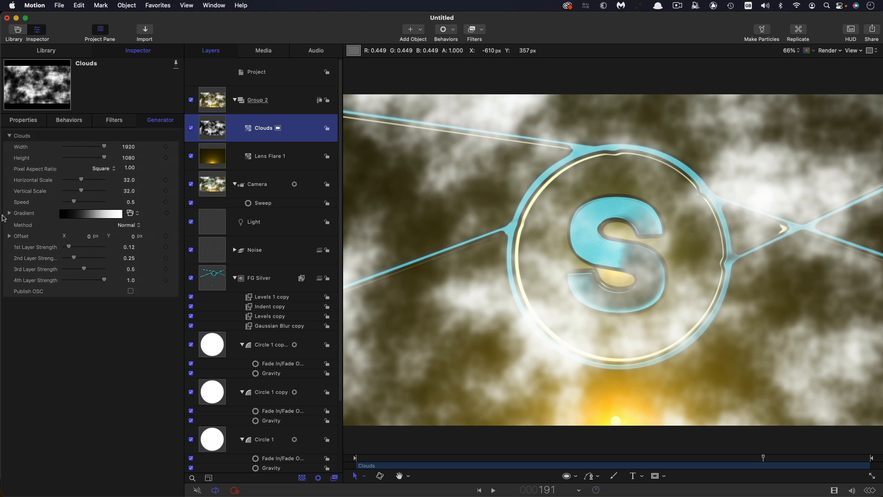
# - Darken the white end of the Clouds gradient to 4% brightness, dismiss the color picker and preview the animation
pyautogui.click(10, 213)
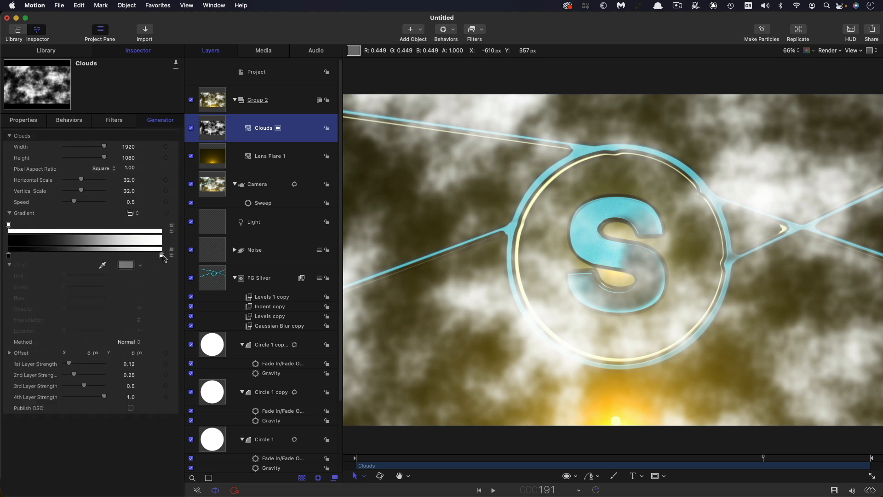
pyautogui.click(164, 259)
pyautogui.click(127, 265)
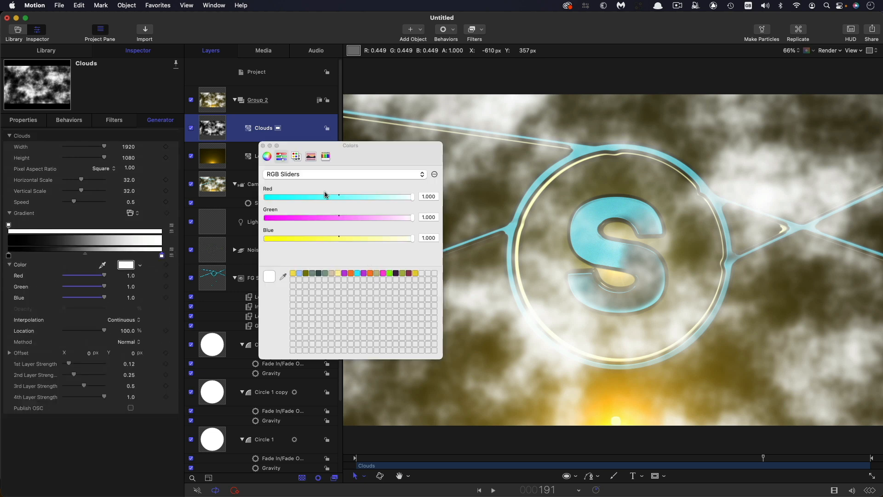
pyautogui.click(299, 174)
pyautogui.click(296, 196)
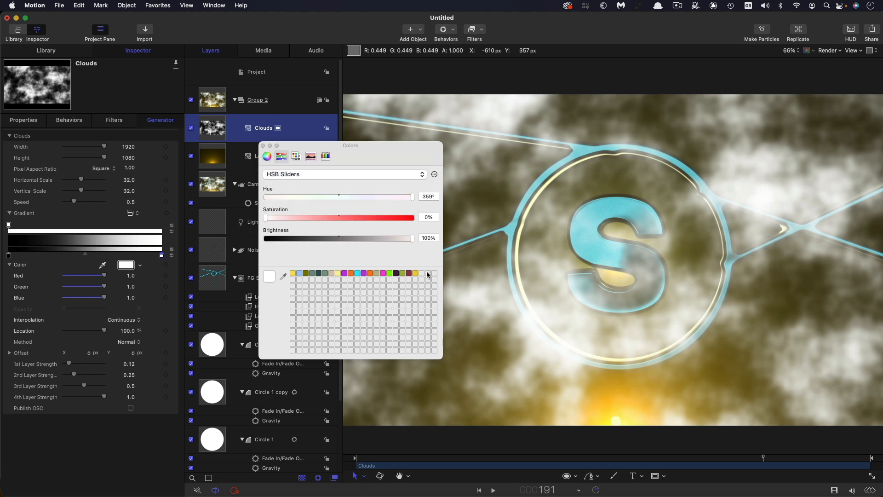
pyautogui.click(271, 239)
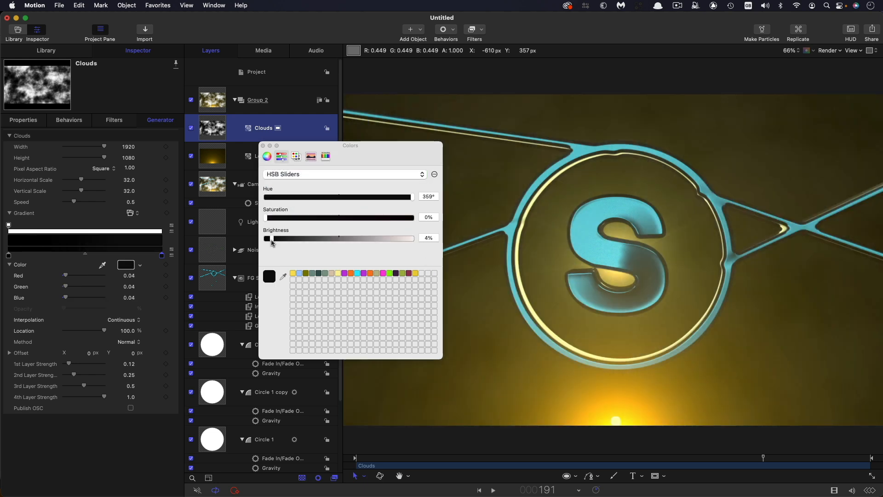
pyautogui.click(263, 146)
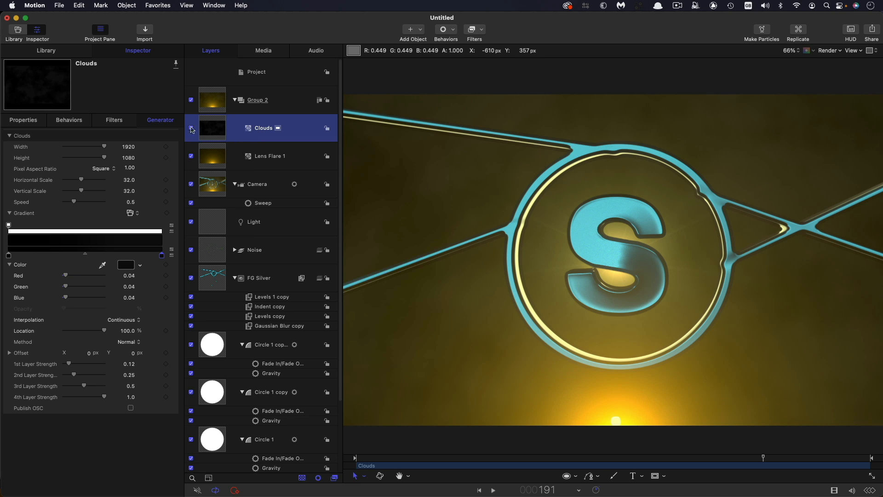
pyautogui.press('space')
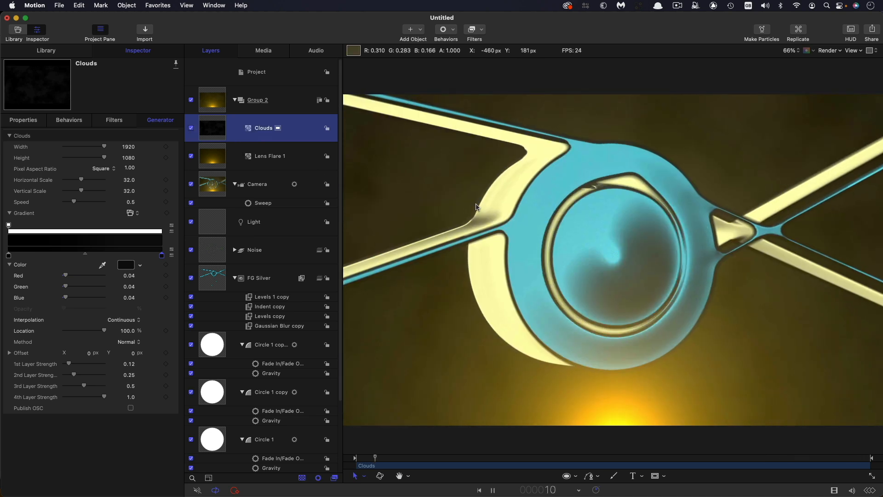
pyautogui.press('space')
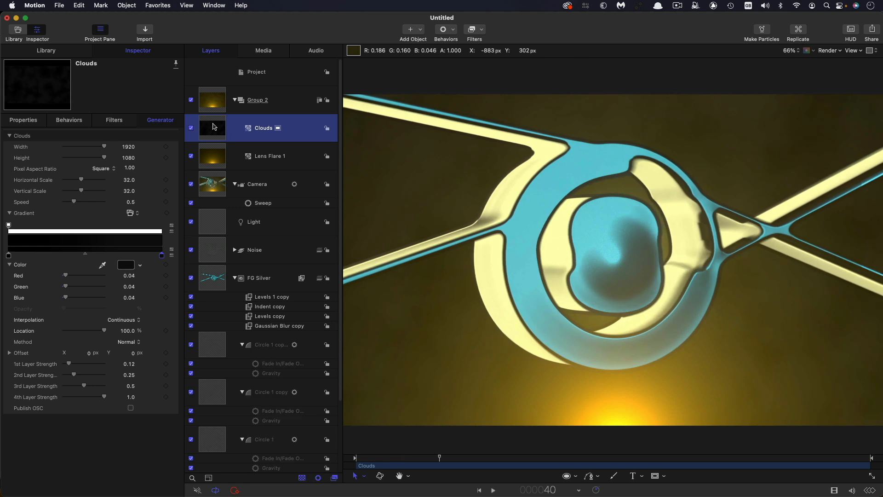
# - Duplicate the Clouds generator, set the copy's Method to Turbulent and preview the animation
pyautogui.rightClick(213, 124)
pyautogui.click(232, 159)
pyautogui.click(127, 343)
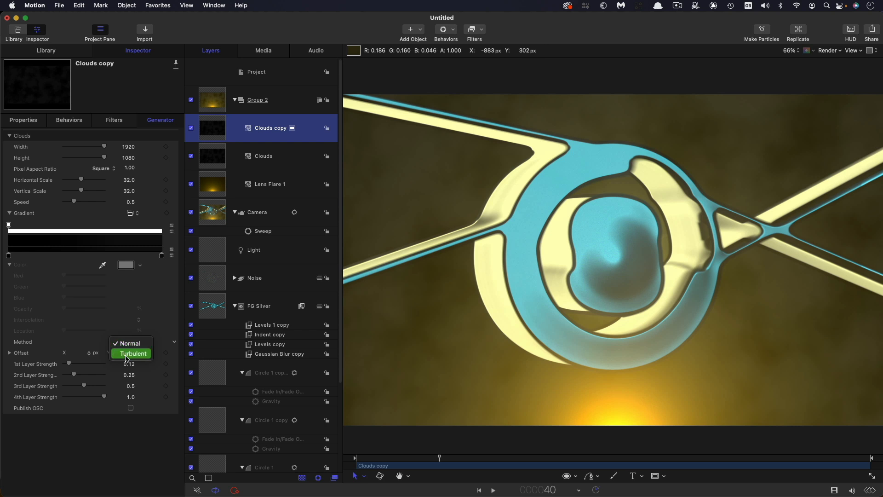
pyautogui.click(126, 354)
pyautogui.press('space')
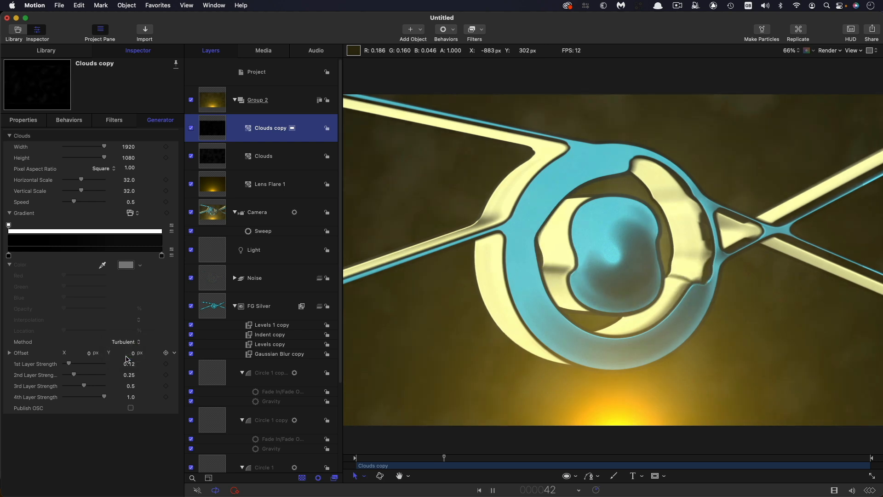
pyautogui.press('space')
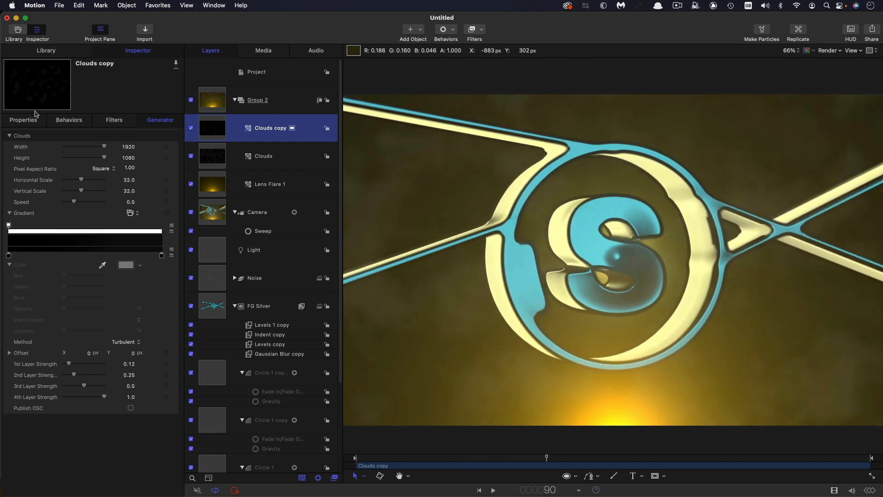
# - Set the Clouds copy's opacity to 30% and play the animation to check it
pyautogui.click(24, 121)
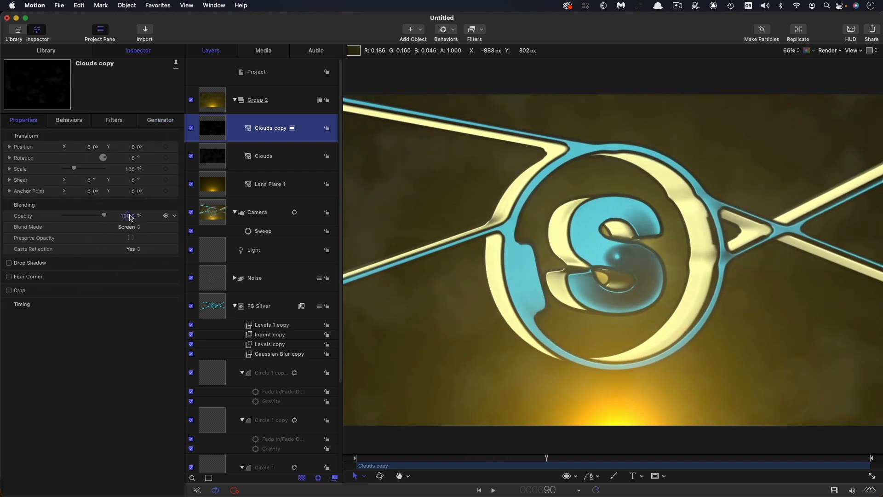
pyautogui.click(128, 215)
pyautogui.write('30')
pyautogui.press('Return')
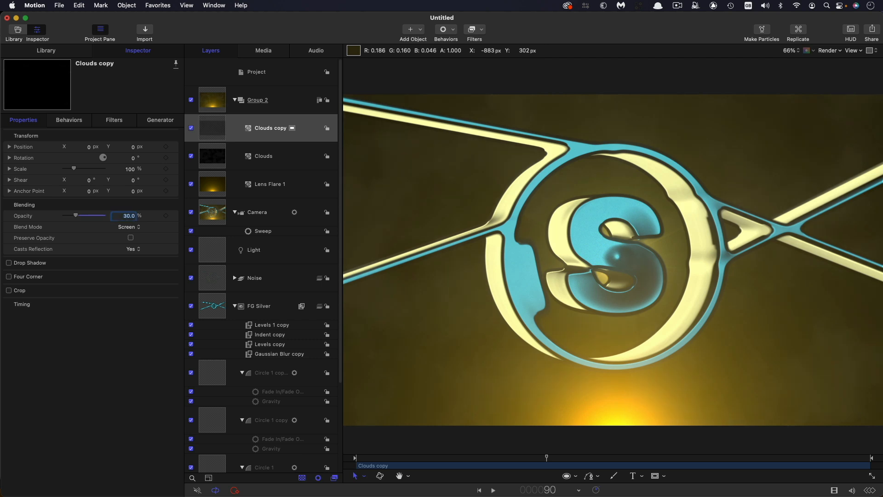
pyautogui.press('space')
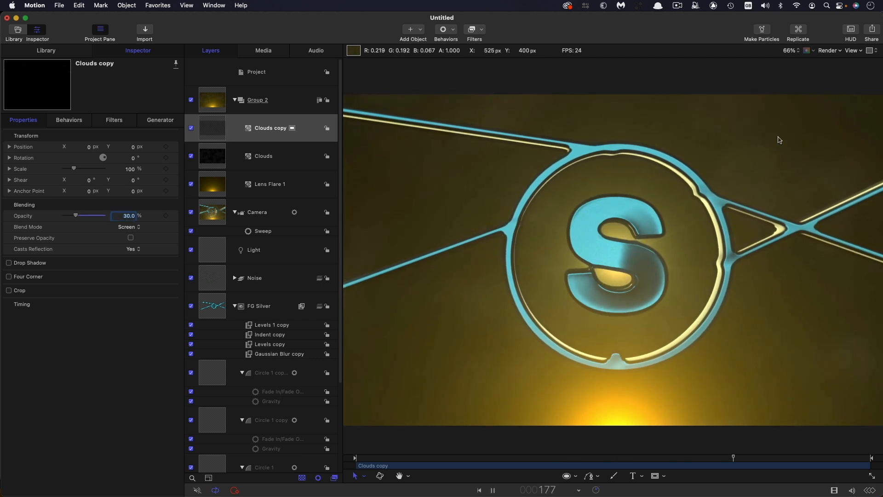
pyautogui.press('space')
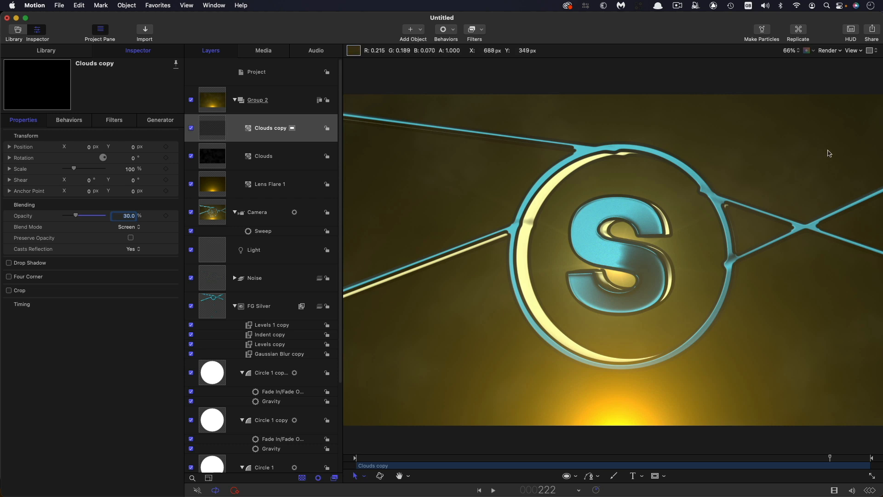
# - Add a second Lens Flare generator above the clouds and set its main color to pale yellow, with red 1.000, green 1.000 and blue 0.845
pyautogui.click(422, 31)
pyautogui.moveTo(430, 133)
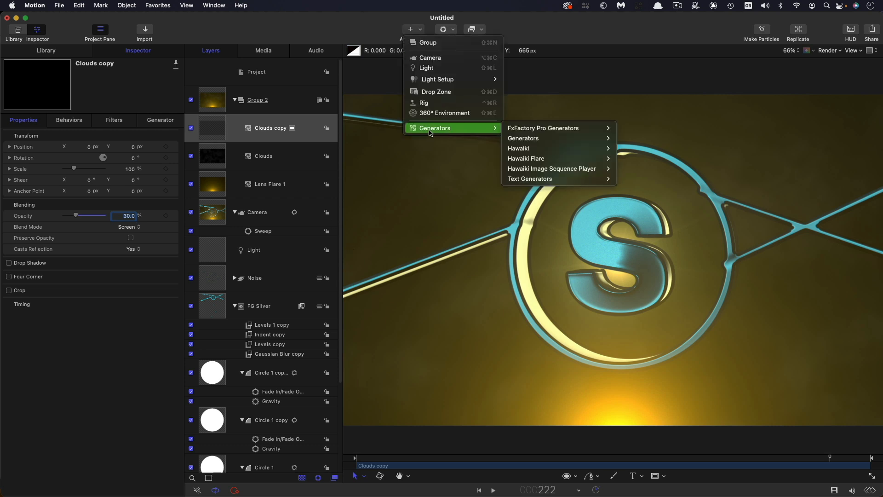
pyautogui.moveTo(528, 140)
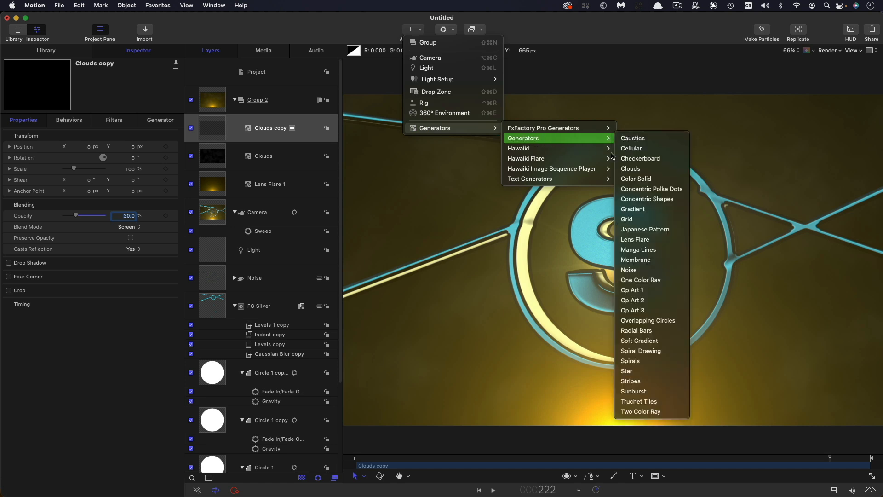
pyautogui.click(649, 243)
pyautogui.click(126, 224)
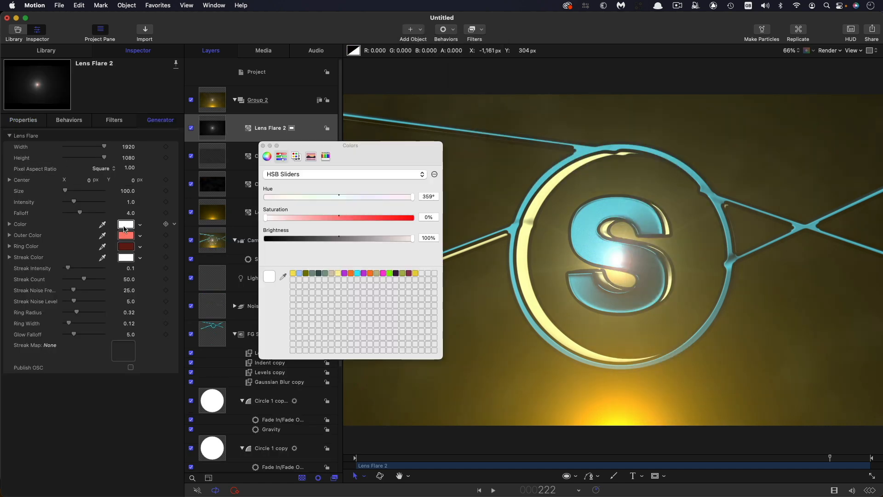
pyautogui.moveTo(412, 239); pyautogui.dragTo(389, 240)
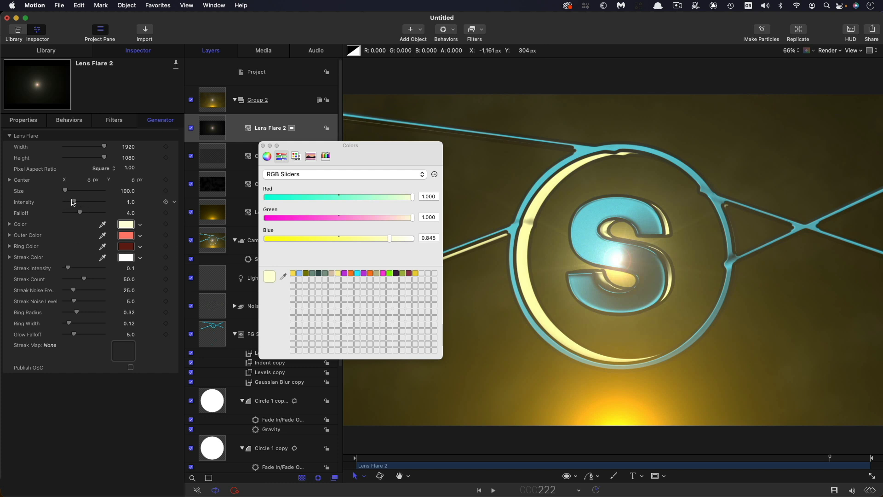
# - Set the second lens flare's Intensity to 4.0 and its Streak Intensity and Ring Radius to 0, and dismiss the color picker
pyautogui.moveTo(74, 201); pyautogui.dragTo(104, 201)
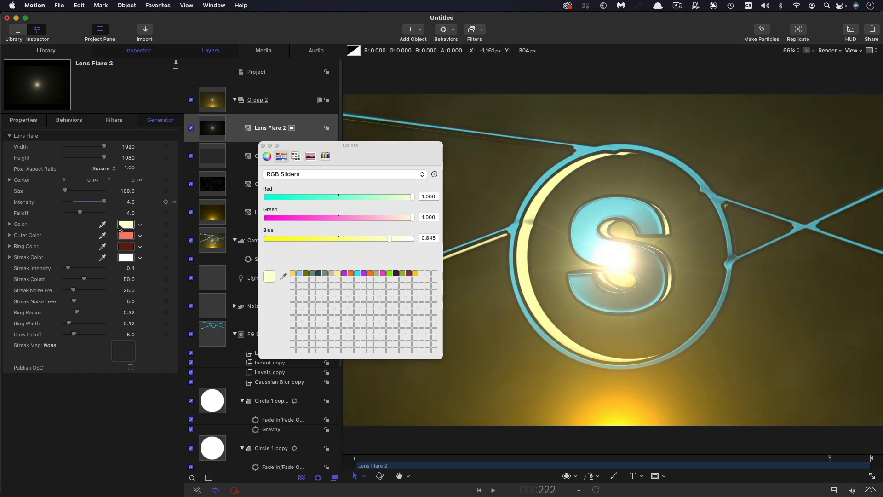
pyautogui.moveTo(67, 270); pyautogui.dragTo(64, 270)
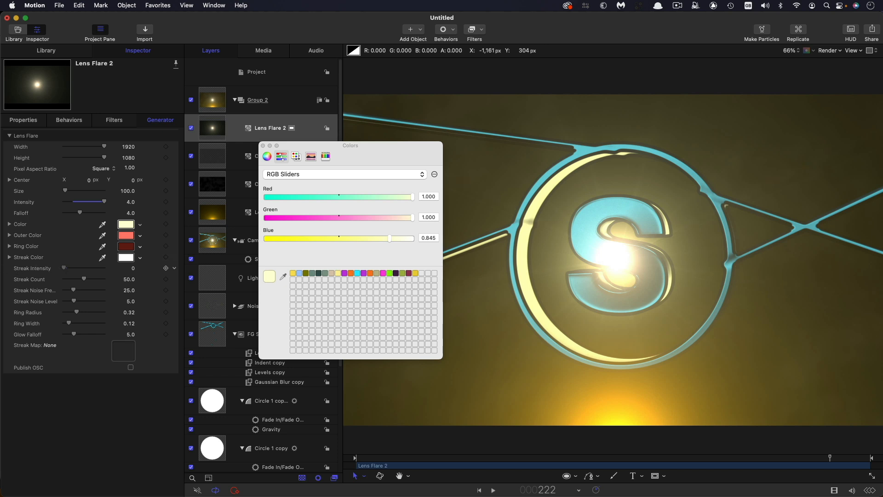
pyautogui.moveTo(79, 315); pyautogui.dragTo(64, 313)
pyautogui.click(263, 146)
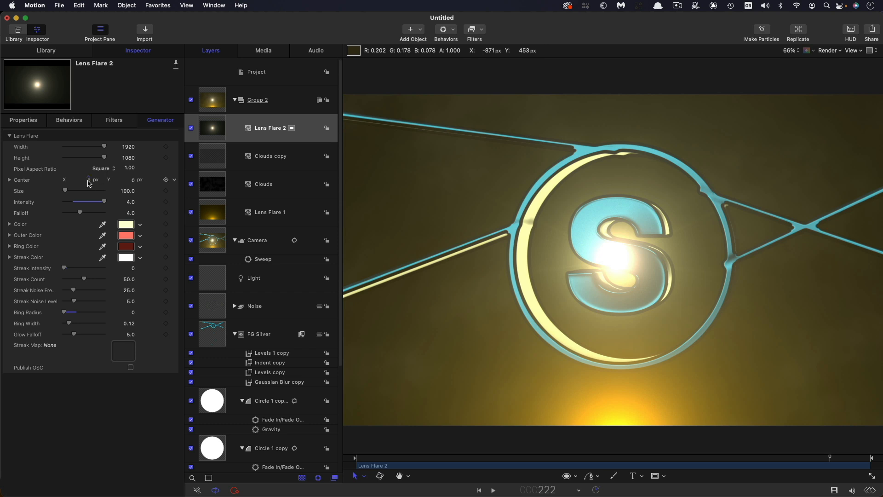
# - Shrink the second lens flare to Size 4.0 and set its Center X to 0 px
pyautogui.moveTo(89, 183); pyautogui.dragTo(126, 191)
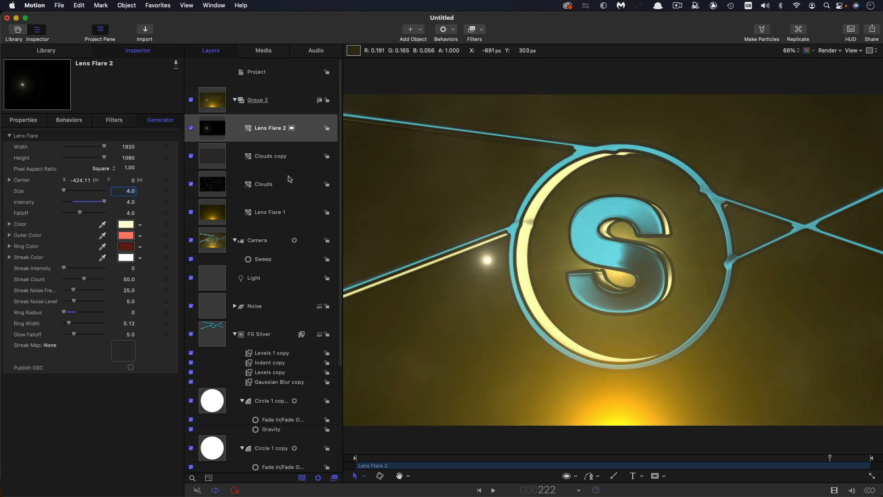
pyautogui.click(80, 180)
pyautogui.write('0')
pyautogui.press('Return')
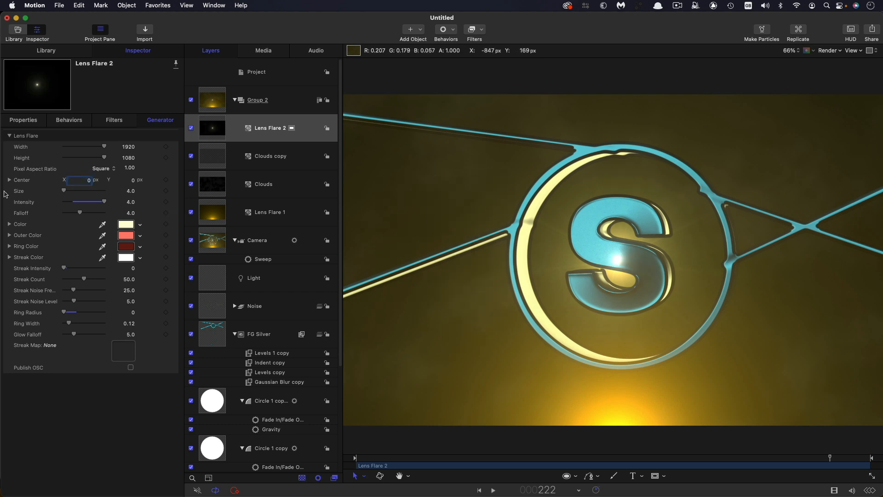
# - Add a Randomize parameter behavior to the second lens flare's Center and set its Amount to 0.9
pyautogui.rightClick(175, 180)
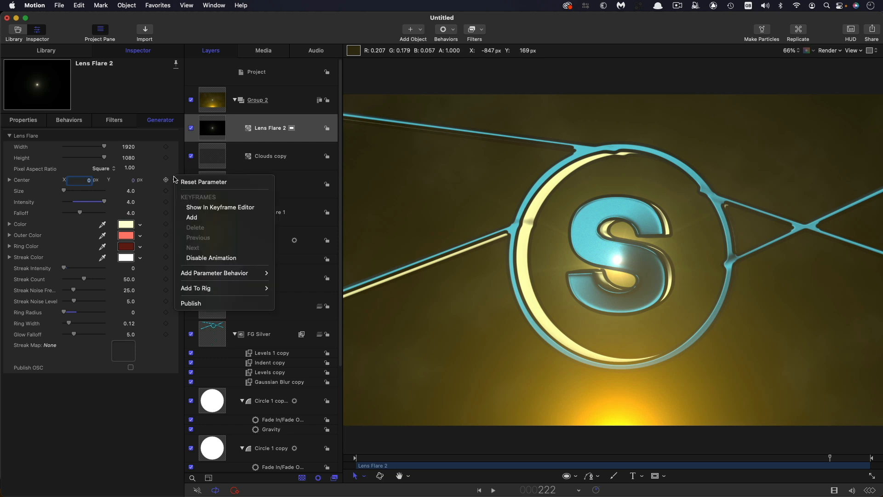
pyautogui.moveTo(191, 276)
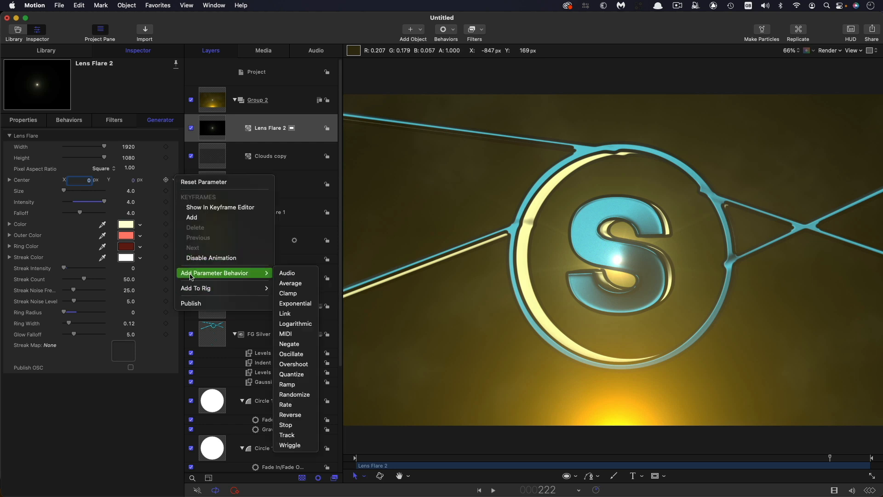
pyautogui.click(294, 394)
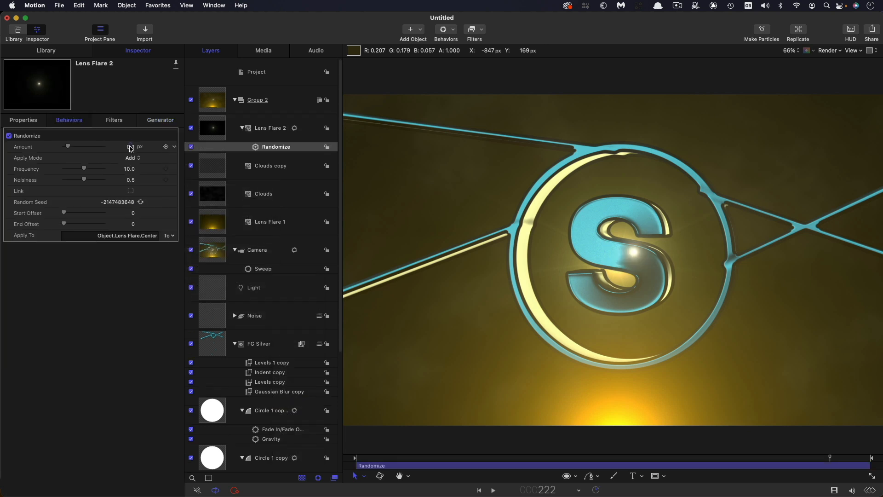
pyautogui.click(132, 147)
pyautogui.write('0.9')
pyautogui.press('Return')
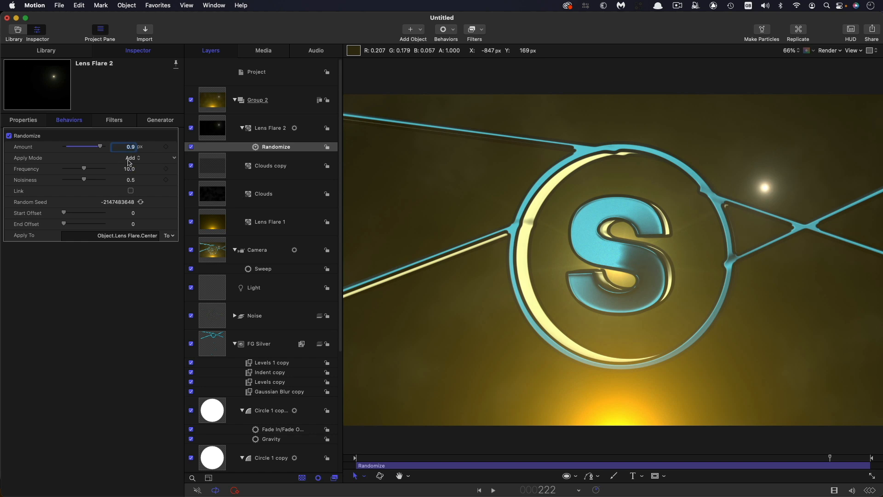
# - Set the Center Randomize behavior's Apply Mode to Add and Subtract and preview the flare's random movement
pyautogui.click(132, 158)
pyautogui.click(139, 191)
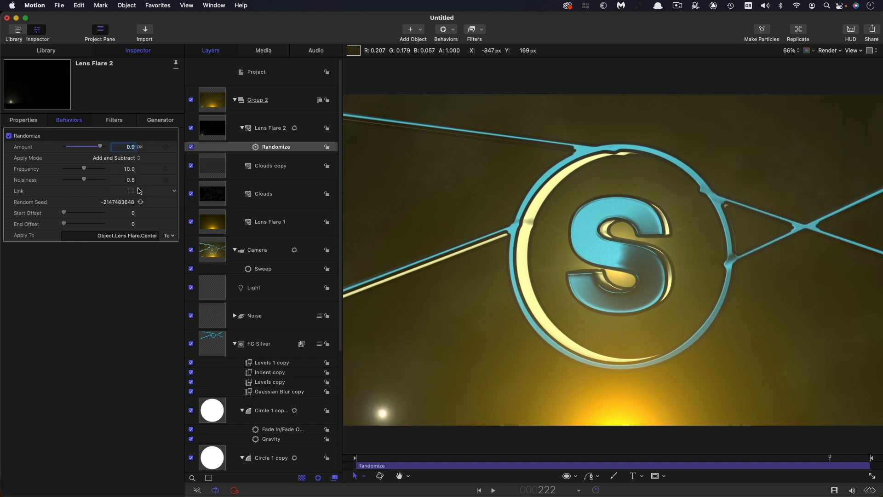
pyautogui.click(401, 458)
pyautogui.press('space')
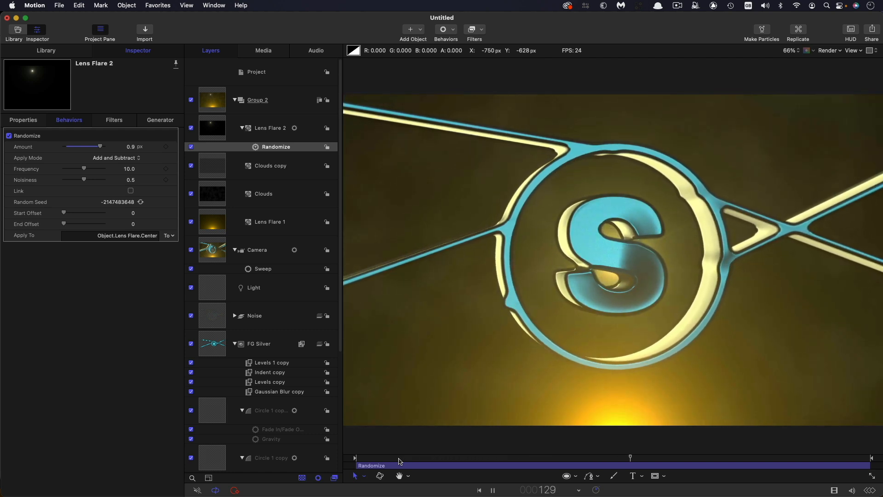
pyautogui.press('space')
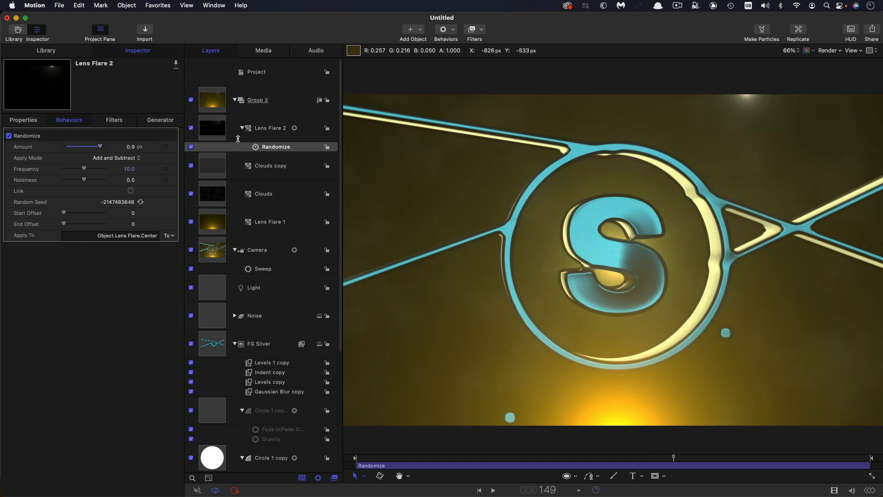
# - Add a Randomize parameter behavior to the second lens flare's Opacity and set its Apply Mode to Subtract
pyautogui.click(35, 121)
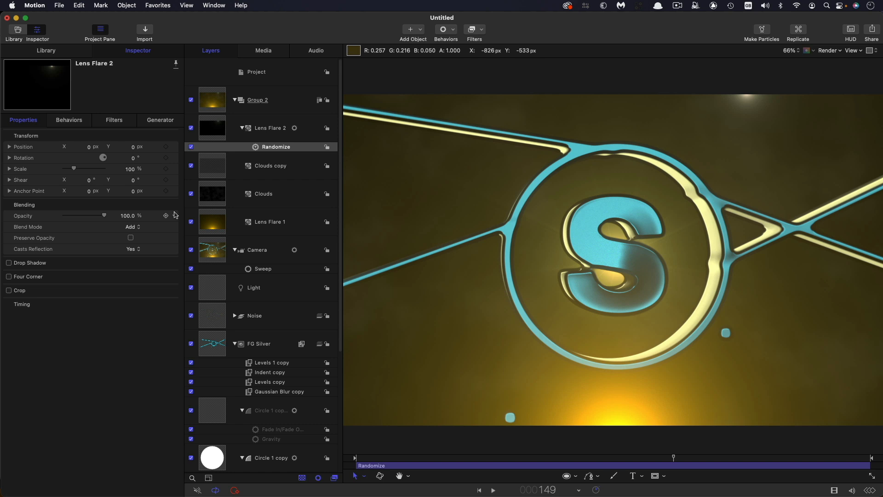
pyautogui.rightClick(175, 215)
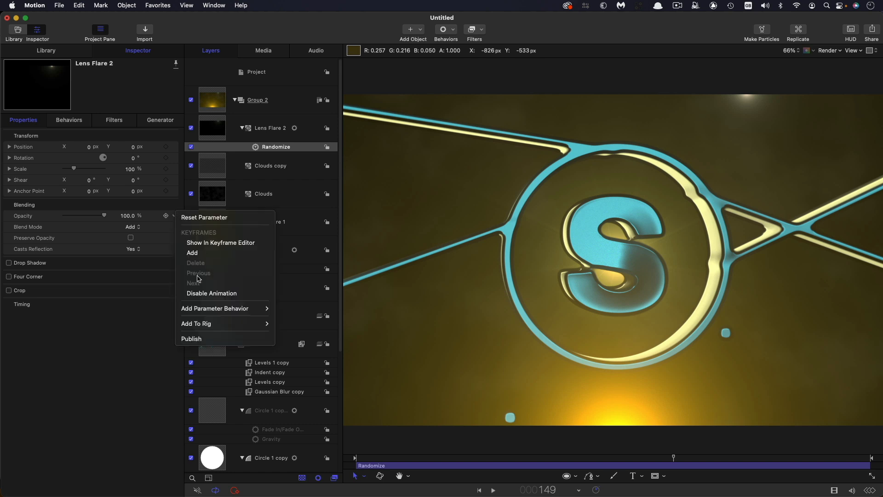
pyautogui.moveTo(200, 307)
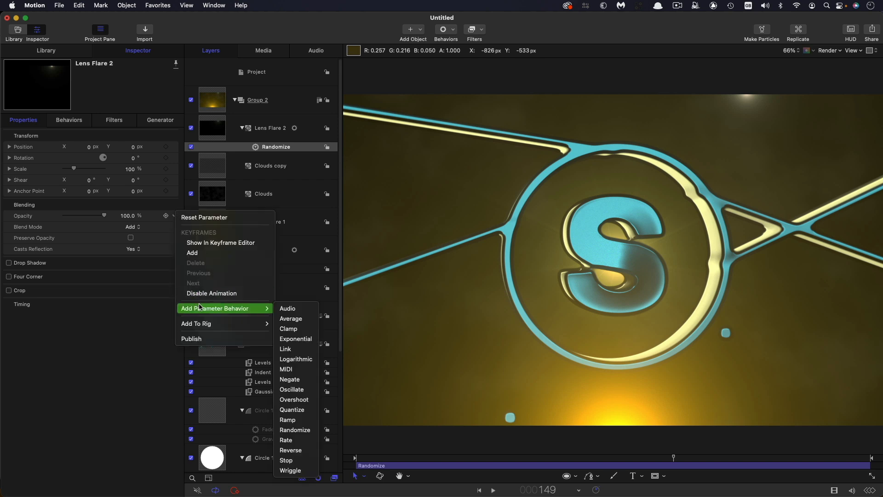
pyautogui.click(295, 429)
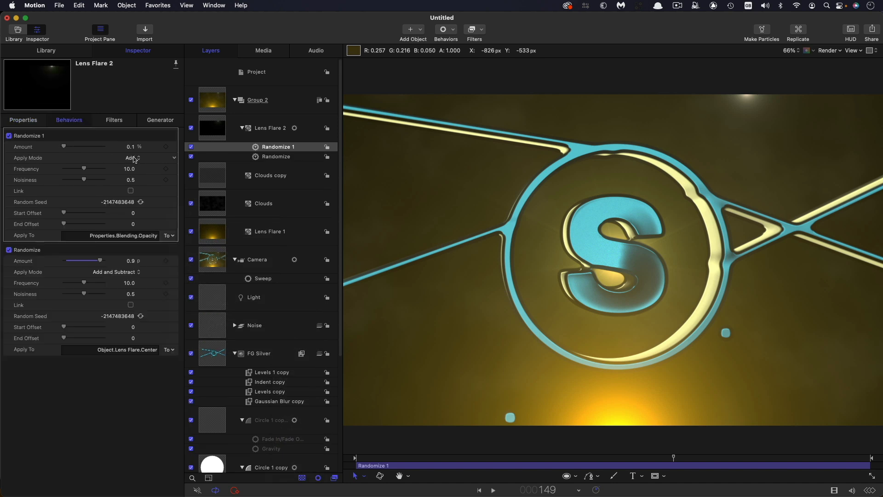
pyautogui.click(134, 158)
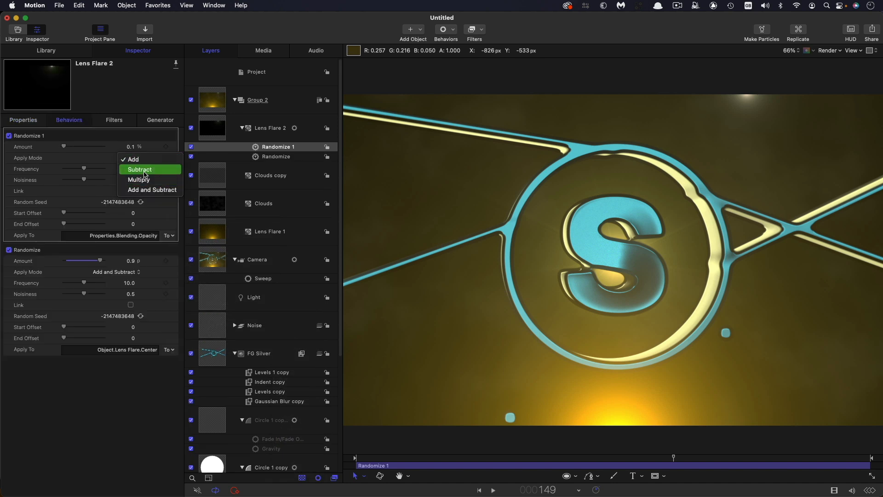
pyautogui.click(145, 170)
# - Set the Opacity Randomize behavior's Amount to 500% and preview the flare's flicker
pyautogui.doubleClick(131, 147)
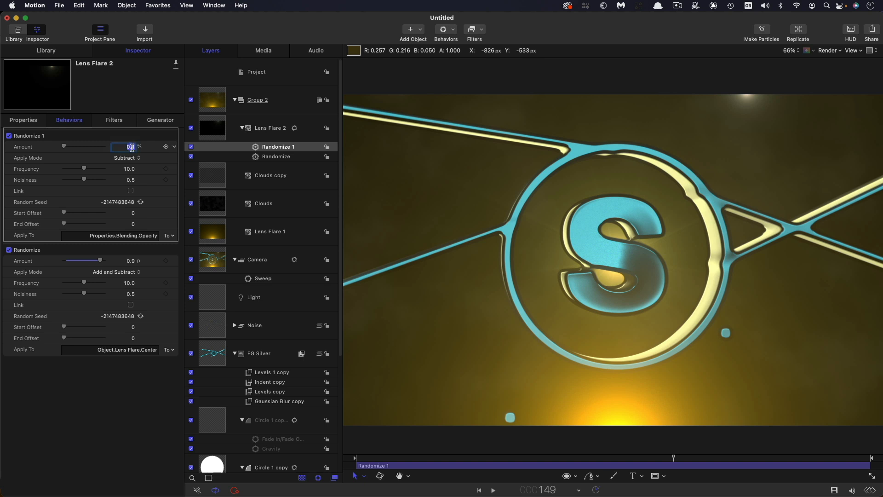
pyautogui.write('500')
pyautogui.press('Return')
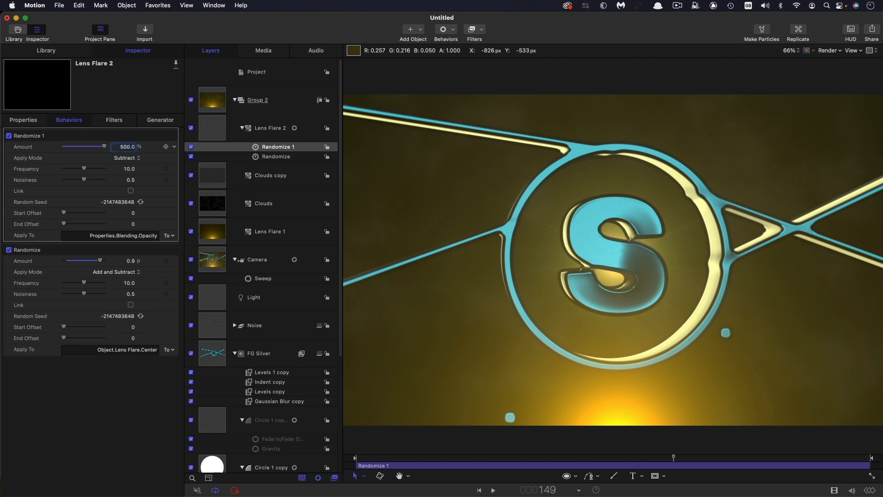
pyautogui.press('space')
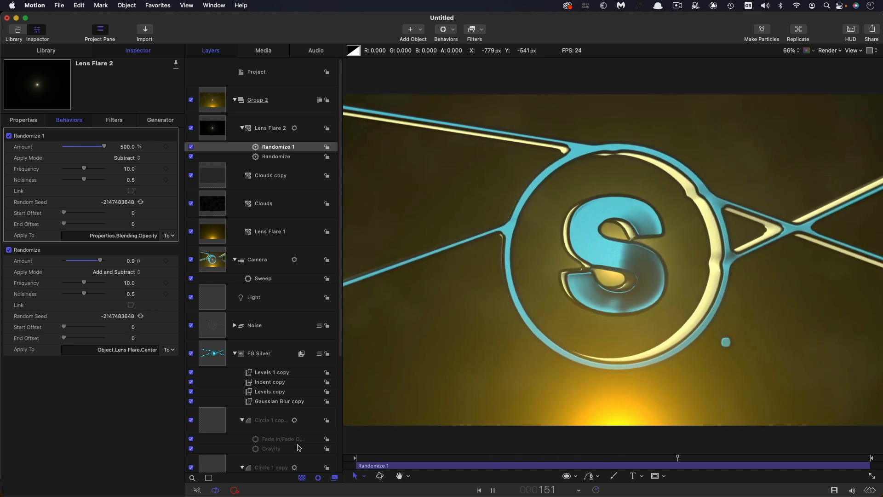
pyautogui.press('space')
# - Duplicate the Lens Flare 2 layer together with its two Randomize behaviors
pyautogui.click(205, 125)
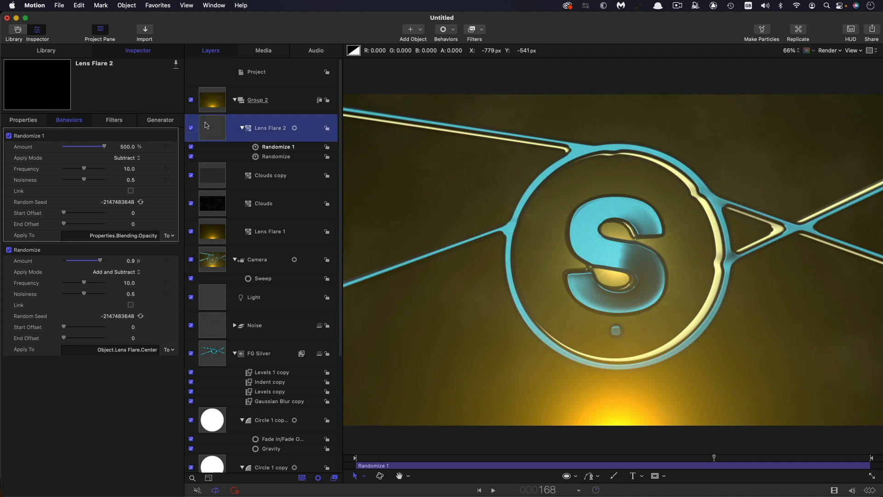
pyautogui.rightClick(205, 125)
pyautogui.click(224, 158)
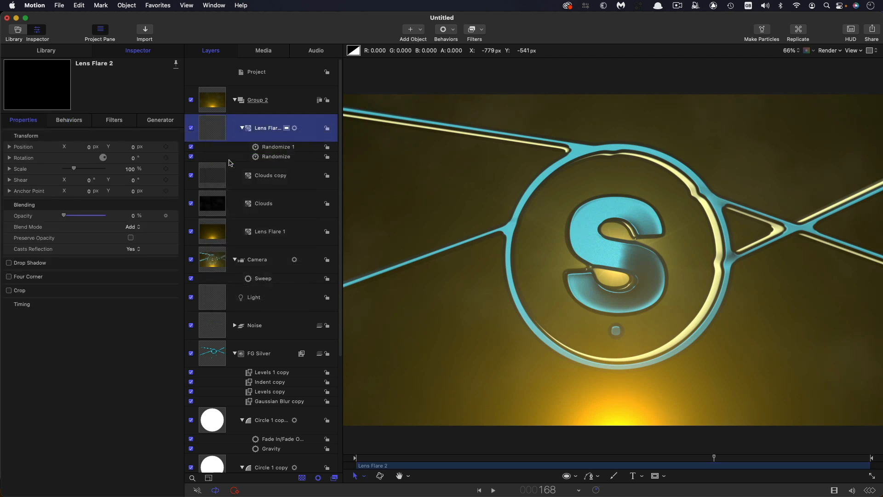
# - Generate new random seeds for both Randomize behaviors of the Lens Flare 2 copy and preview the animation from the start
pyautogui.click(69, 120)
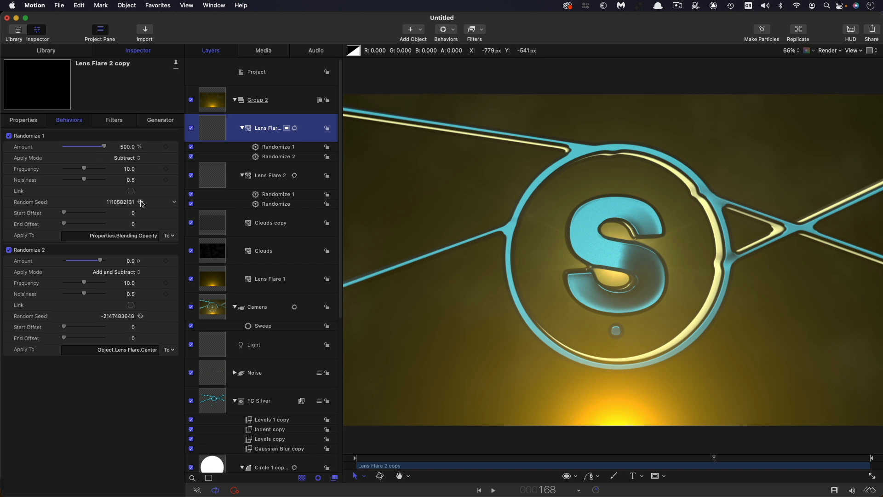
pyautogui.click(141, 317)
pyautogui.click(362, 457)
pyautogui.press('space')
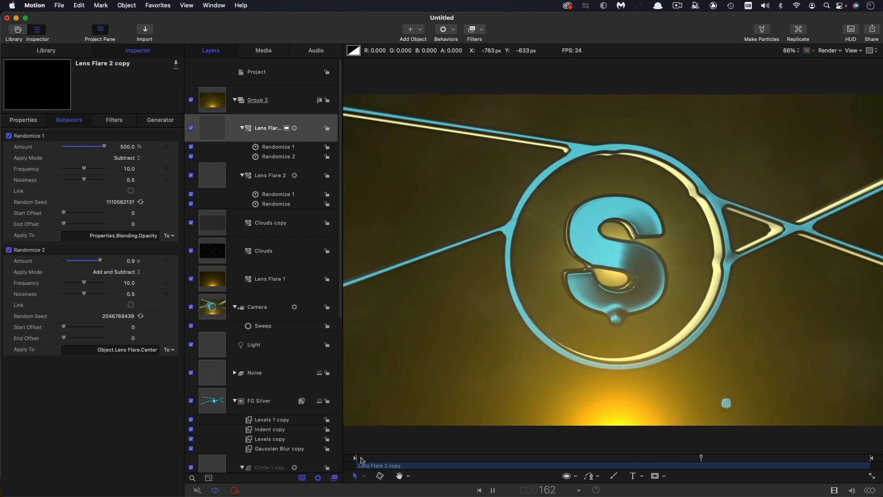
pyautogui.press('space')
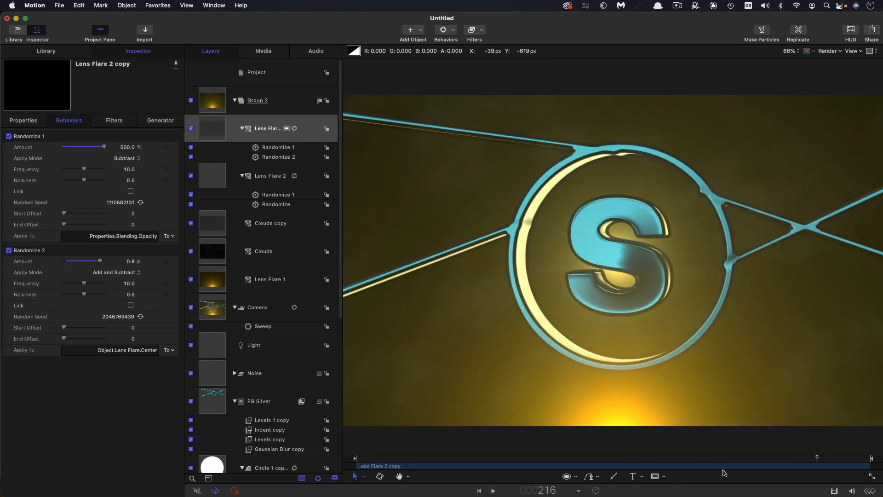
# - Duplicate Lens Flare 1 and bring the copy to the top of Group 2
pyautogui.click(213, 283)
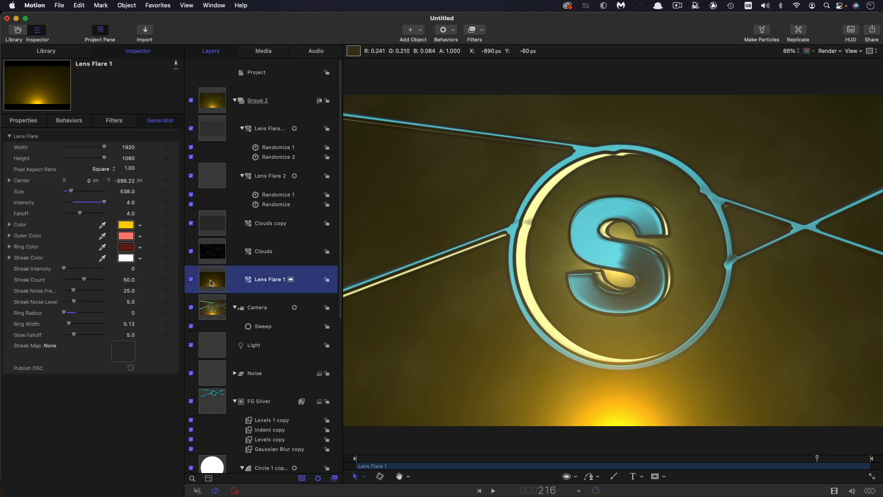
pyautogui.press('cmd+d')
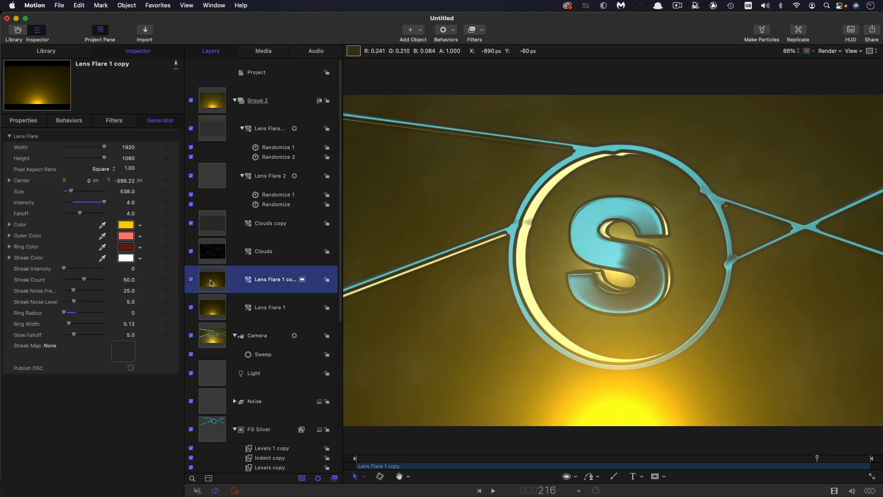
pyautogui.press('cmd+shift+bracketright')
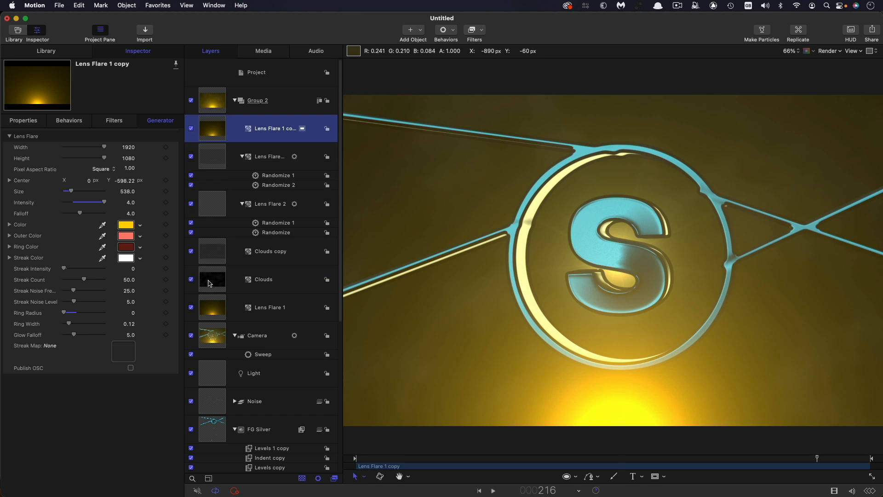
# - At frame 1, raise the blue in the Lens Flare 1 copy's Color to make it a pale cream
pyautogui.press('Home')
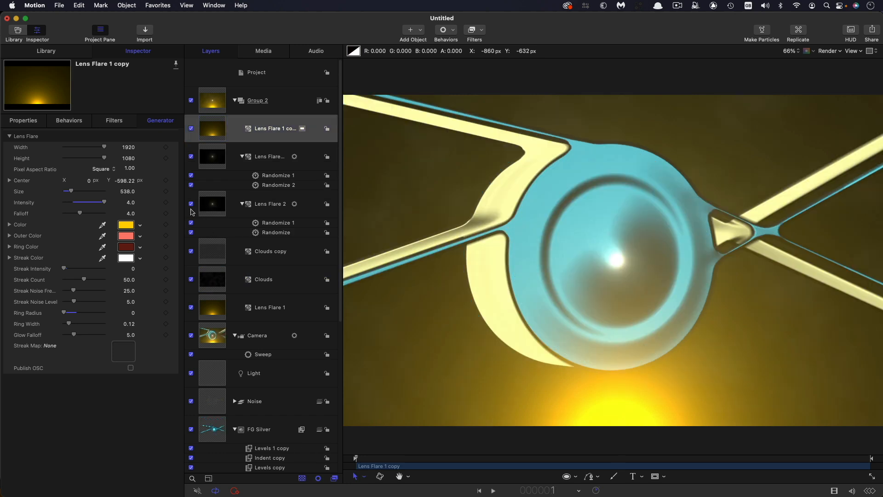
pyautogui.click(126, 225)
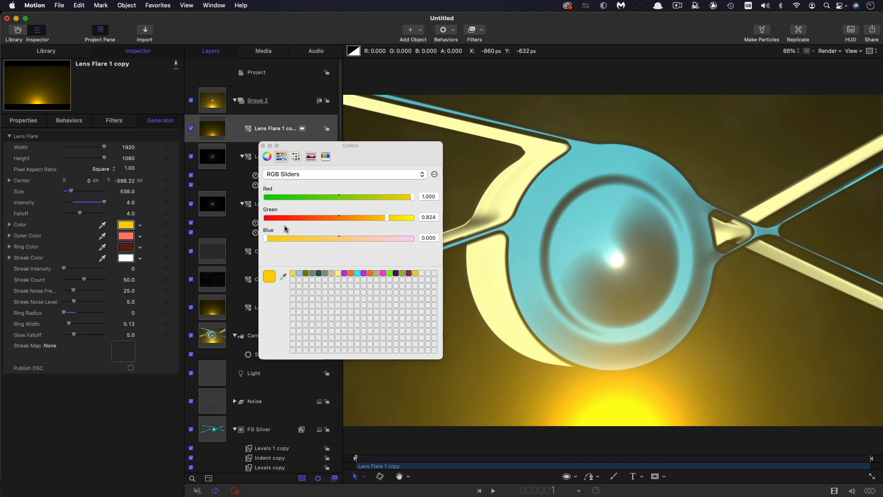
pyautogui.moveTo(288, 238); pyautogui.dragTo(338, 242)
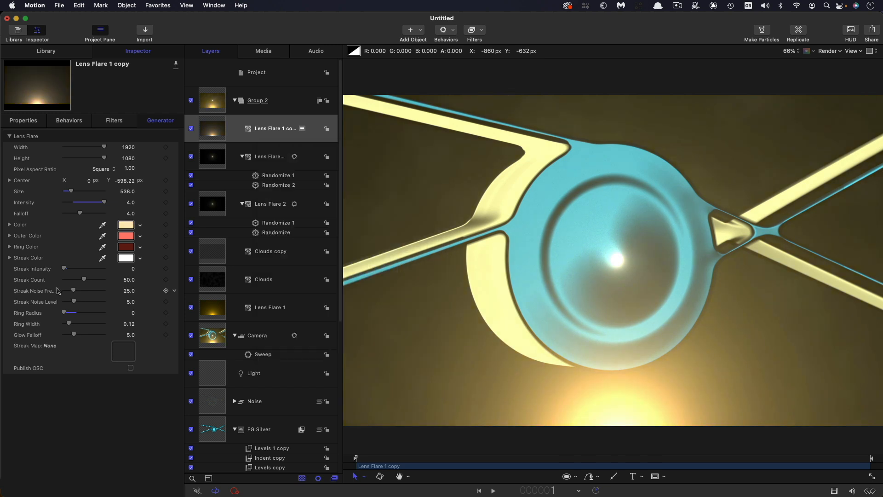
# - Set the Lens Flare 1 copy's Size to 3000, its Center Y to 0 px and its Falloff to 0.5
pyautogui.click(127, 192)
pyautogui.write('3000')
pyautogui.press('Return')
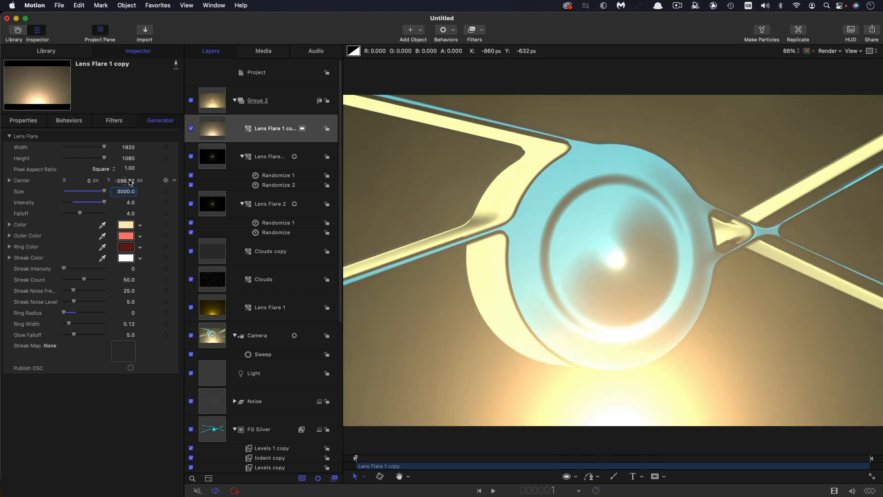
pyautogui.click(128, 181)
pyautogui.write('0')
pyautogui.press('Return')
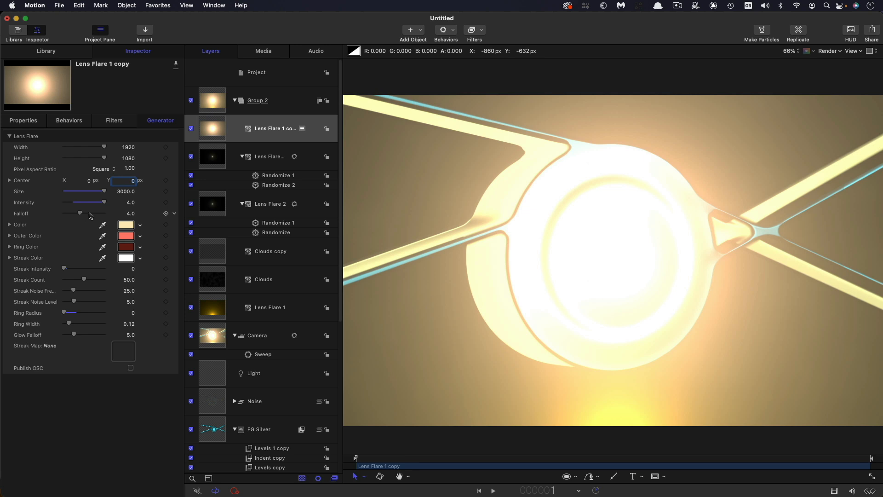
pyautogui.click(130, 214)
pyautogui.write('0.5')
pyautogui.press('Return')
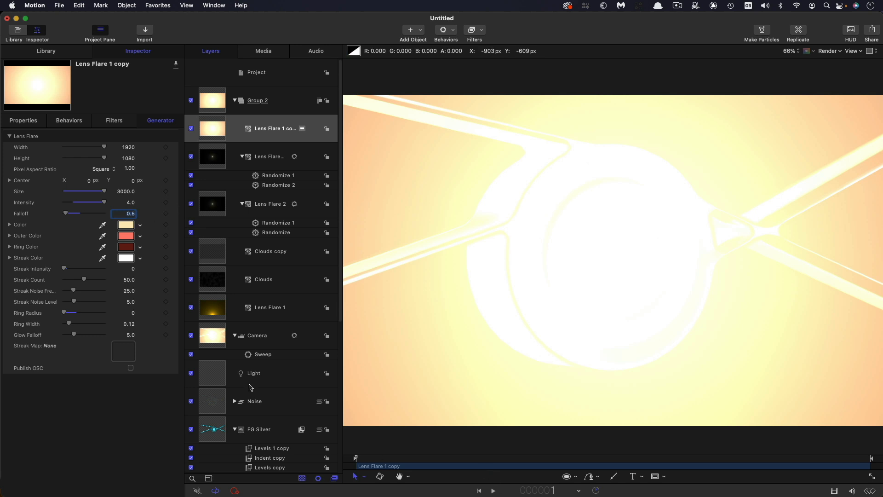
# - Keyframe the Lens Flare 1 copy's Intensity and Size at frame 1, and set its Intensity to 0 at frame 50
pyautogui.click(166, 203)
pyautogui.click(166, 192)
pyautogui.click(548, 489)
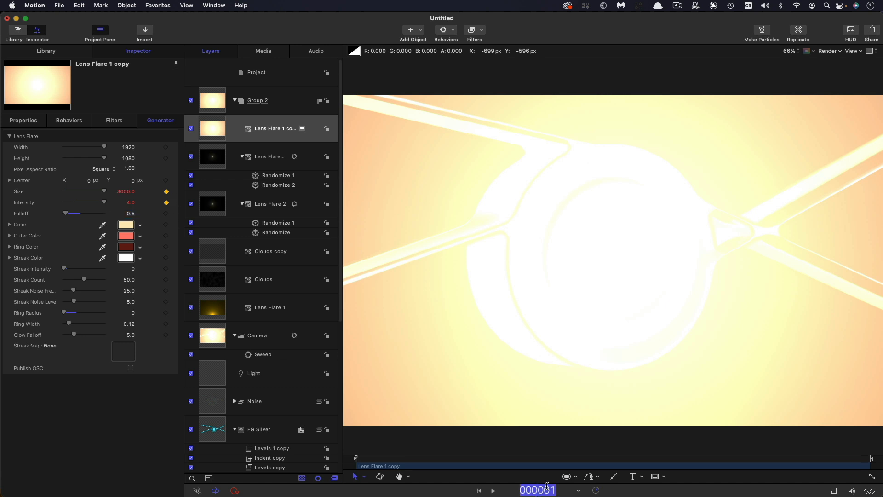
pyautogui.write('50')
pyautogui.press('Return')
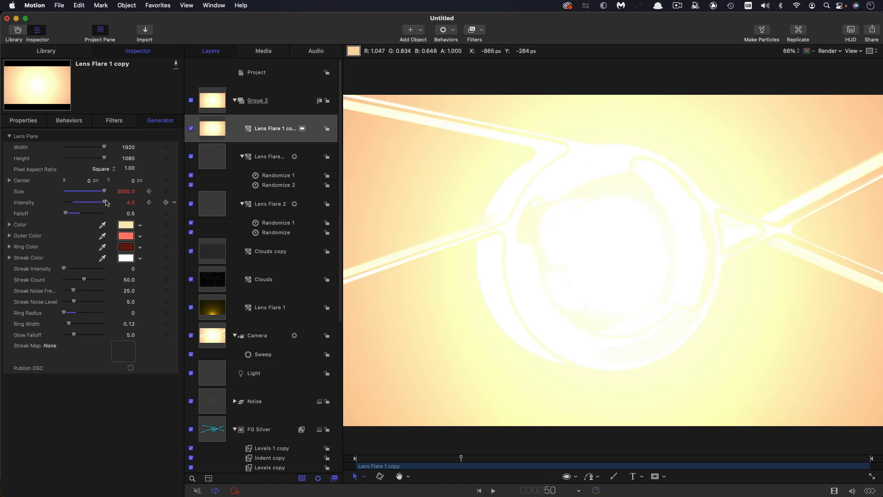
pyautogui.moveTo(106, 202); pyautogui.dragTo(6, 197)
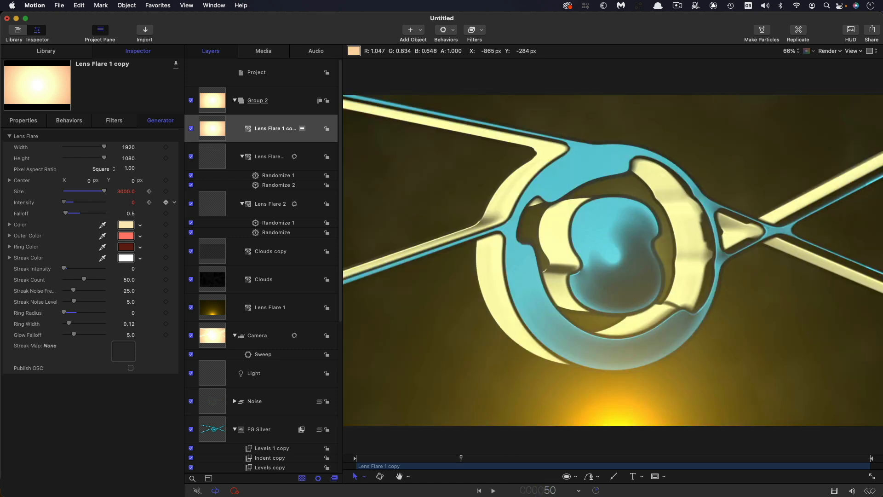
# - Set the Lens Flare 1 copy's Size to 1500 at frame 50 and preview the opening flash
pyautogui.click(130, 193)
pyautogui.write('15')
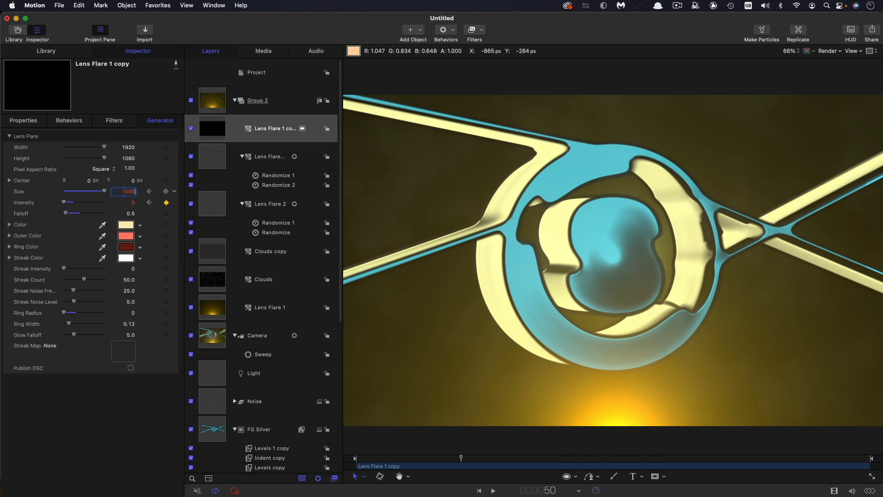
pyautogui.write('00')
pyautogui.press('Return')
pyautogui.press('space')
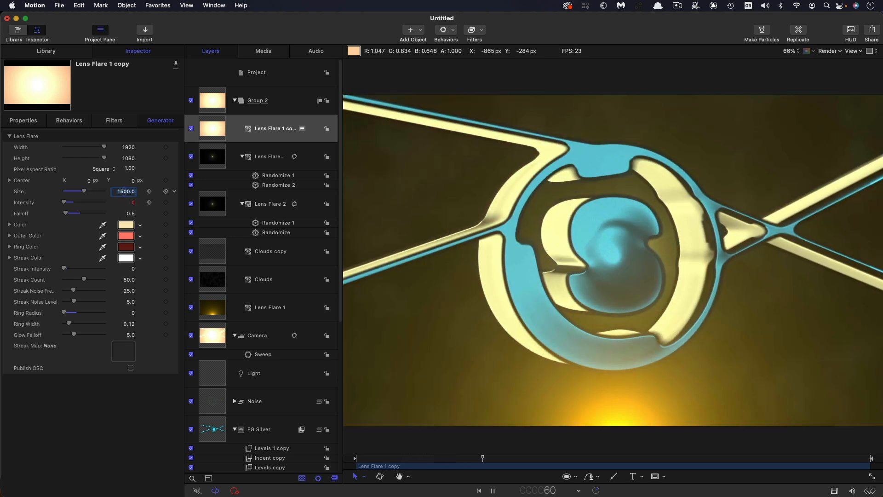
pyautogui.press('space')
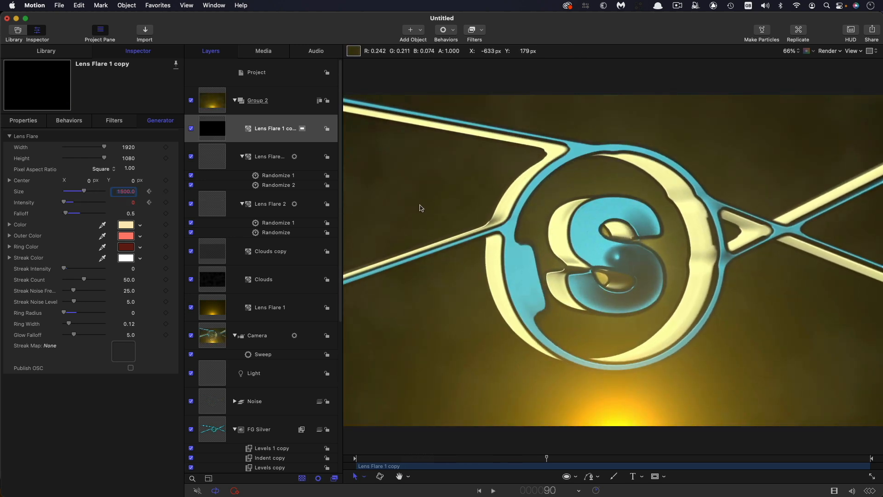
# - Show the Lens Flare 1 copy's Intensity curve in the Keyframe Editor and change both keyframes' interpolation to Bezier
pyautogui.click(176, 203)
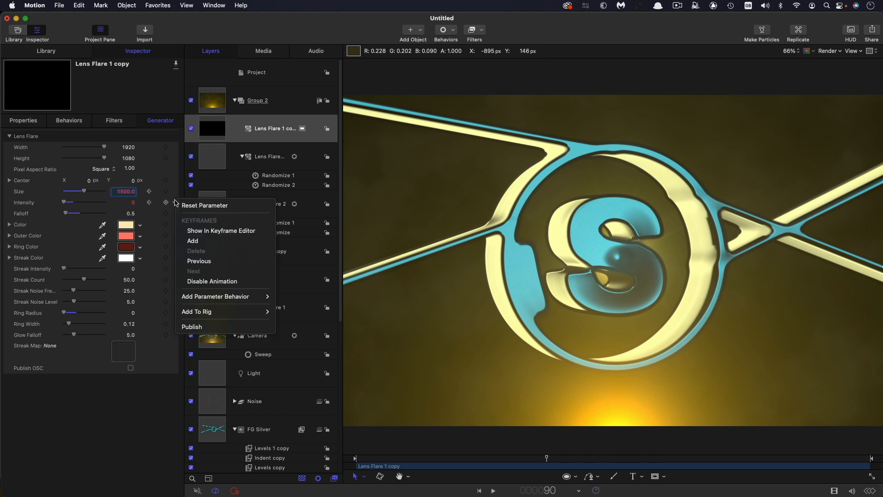
pyautogui.click(205, 235)
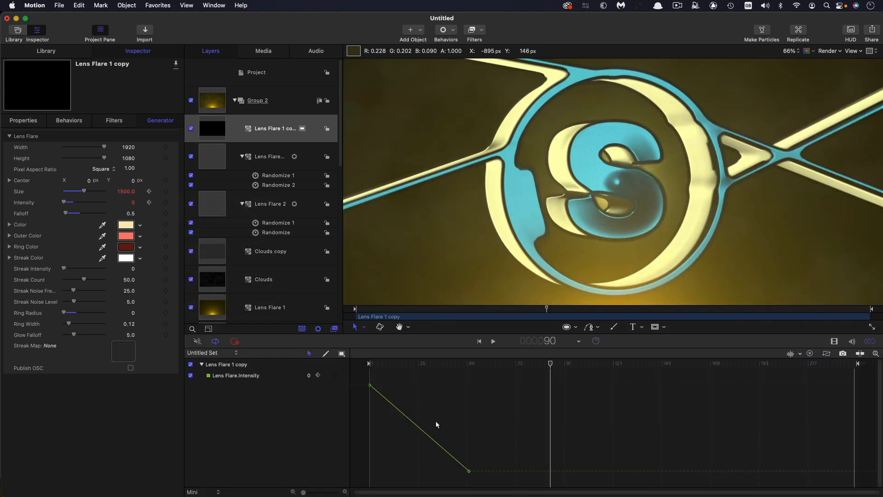
pyautogui.moveTo(500, 377); pyautogui.dragTo(355, 478)
pyautogui.rightClick(369, 385)
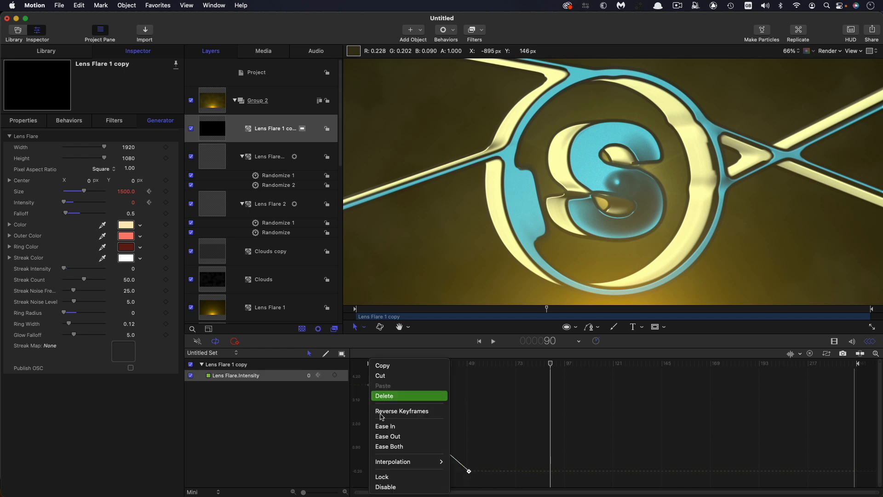
pyautogui.moveTo(405, 461)
pyautogui.click(465, 458)
pyautogui.click(445, 392)
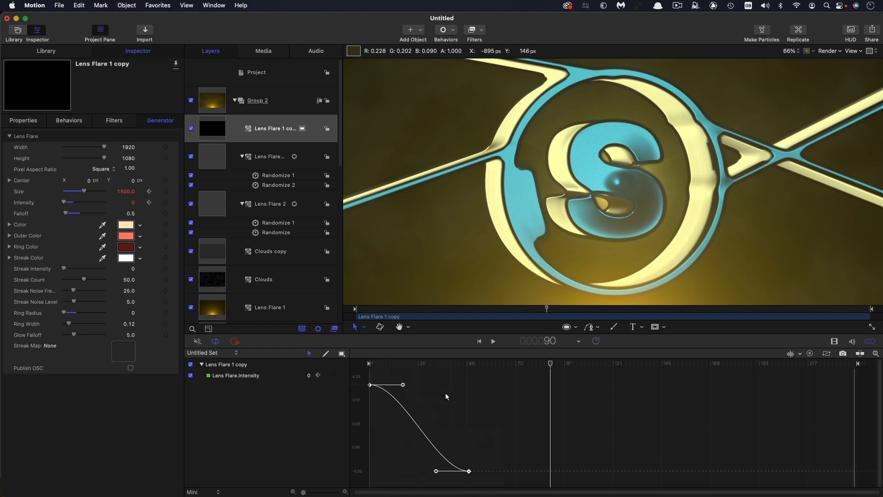
# - Pull the first Intensity keyframe's Bezier handle steeply downward for a fast initial fade, and check the flash back to frame 15
pyautogui.moveTo(362, 376); pyautogui.dragTo(372, 445)
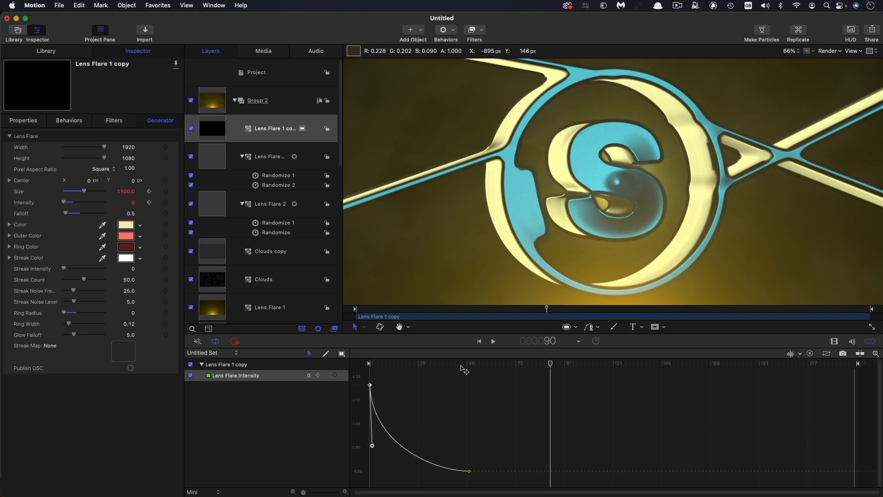
pyautogui.press('space')
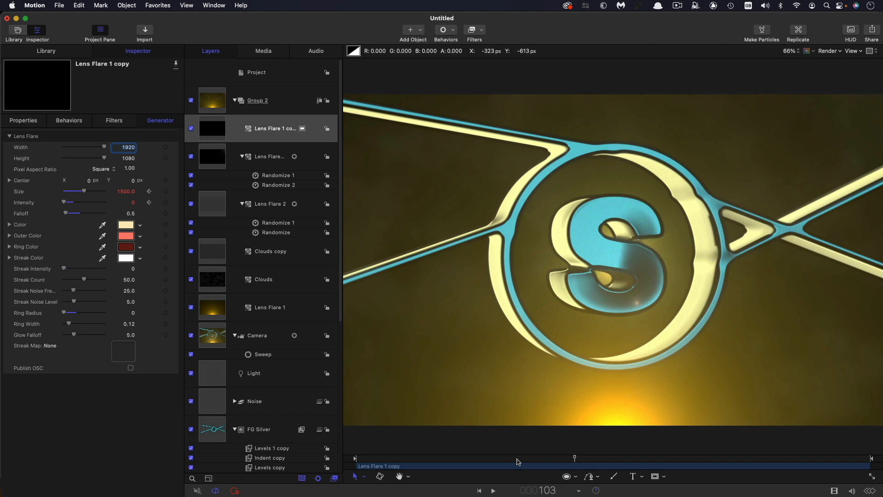
pyautogui.moveTo(516, 459); pyautogui.dragTo(385, 457)
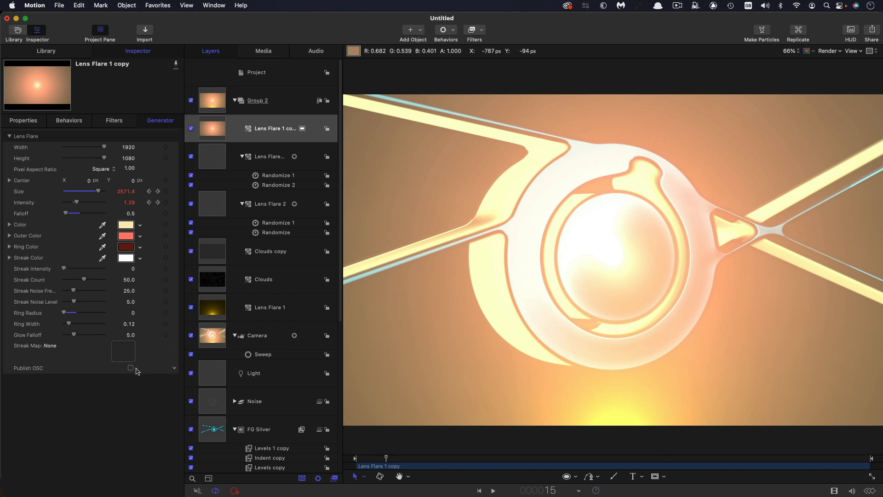
# - Show the Radius curve of Group 1's Circle copy 2 in the Keyframe Editor and hide the Lens Flare Intensity curve
pyautogui.scroll(-5, 225, 367)
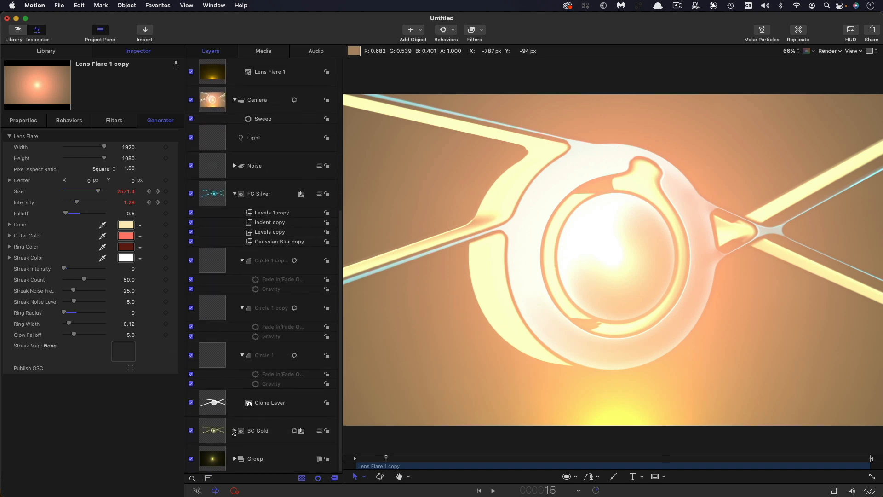
pyautogui.click(234, 431)
pyautogui.scroll(-2, 237, 432)
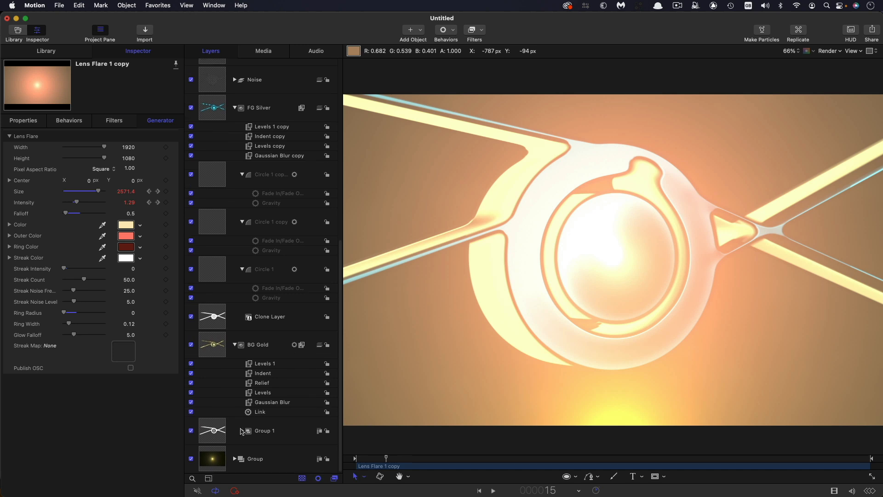
pyautogui.click(241, 431)
pyautogui.scroll(-5, 276, 349)
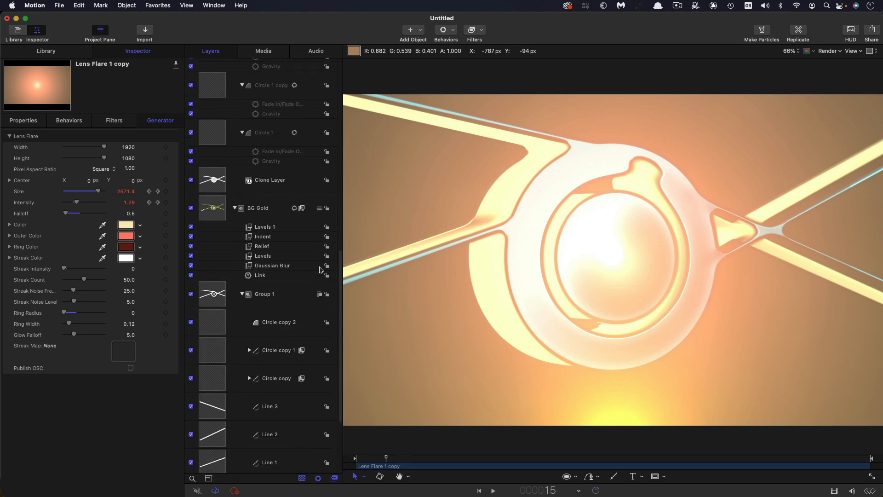
pyautogui.click(215, 203)
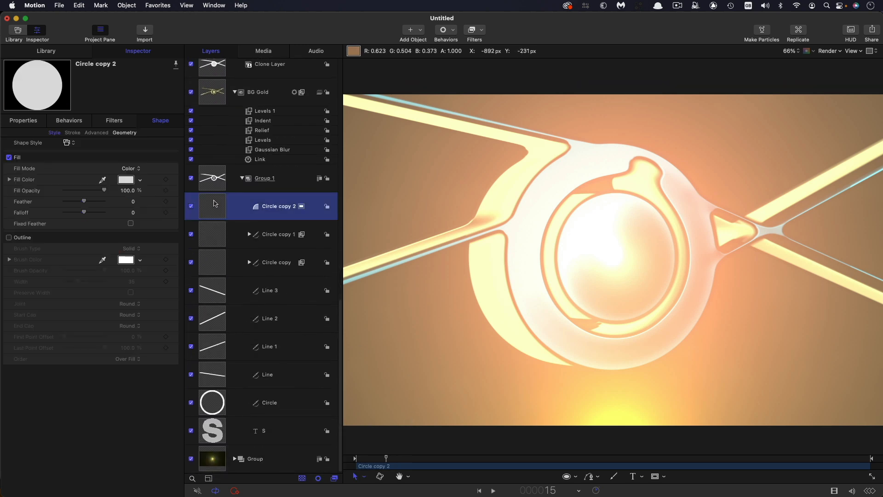
pyautogui.click(125, 133)
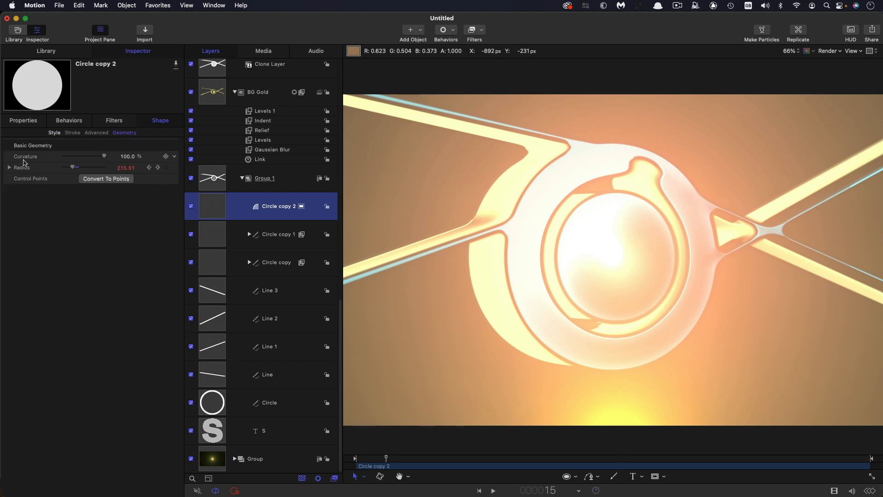
pyautogui.click(174, 168)
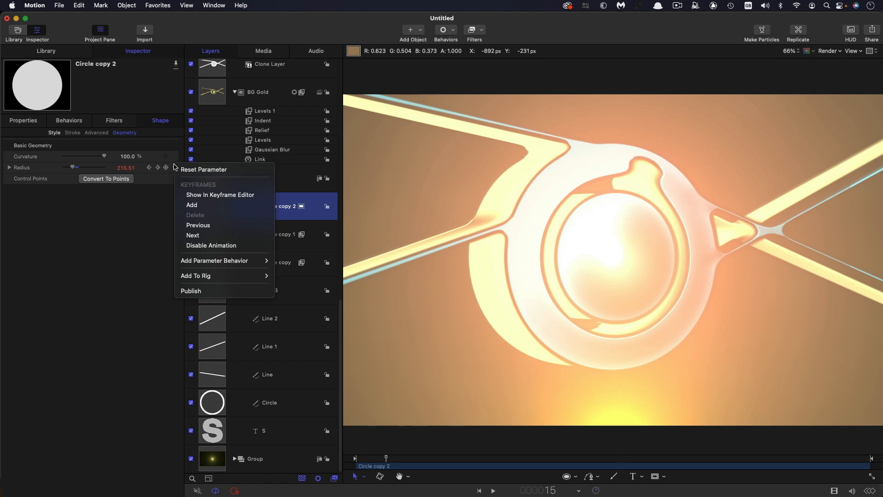
pyautogui.click(198, 196)
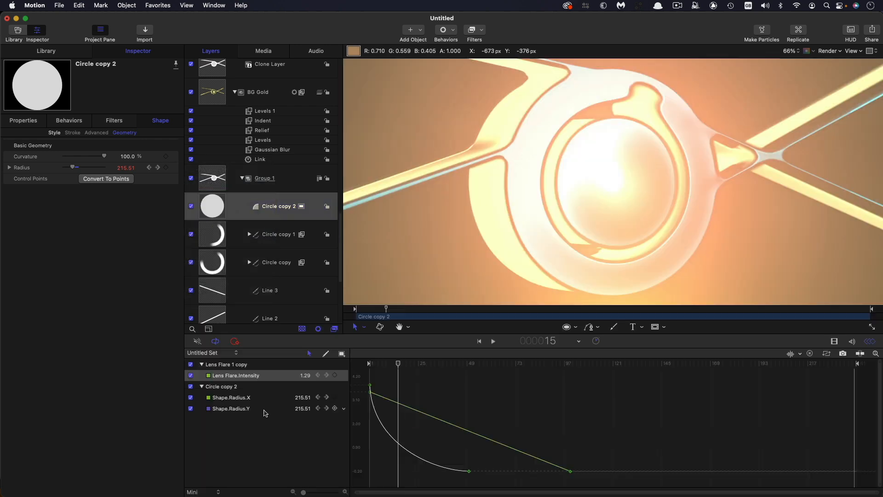
pyautogui.click(191, 376)
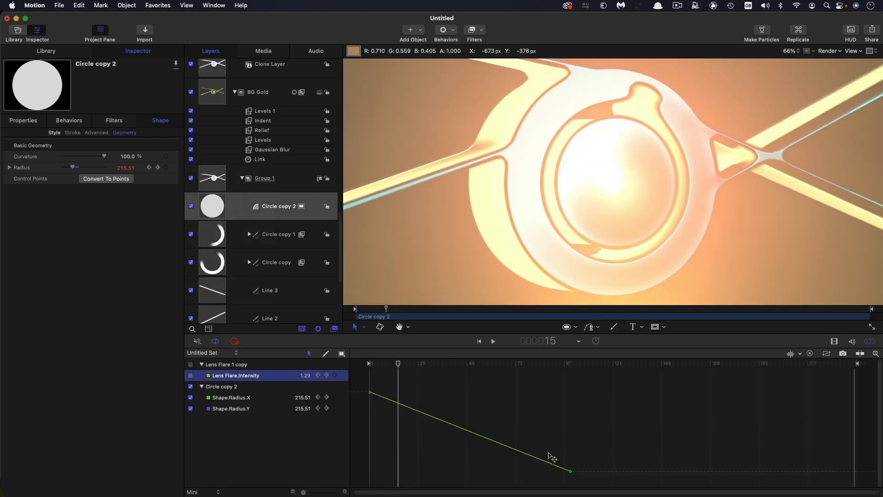
# - Change the interpolation of both Circle copy 2 Radius keyframes to Bezier
pyautogui.moveTo(592, 377); pyautogui.dragTo(350, 485)
pyautogui.rightClick(371, 393)
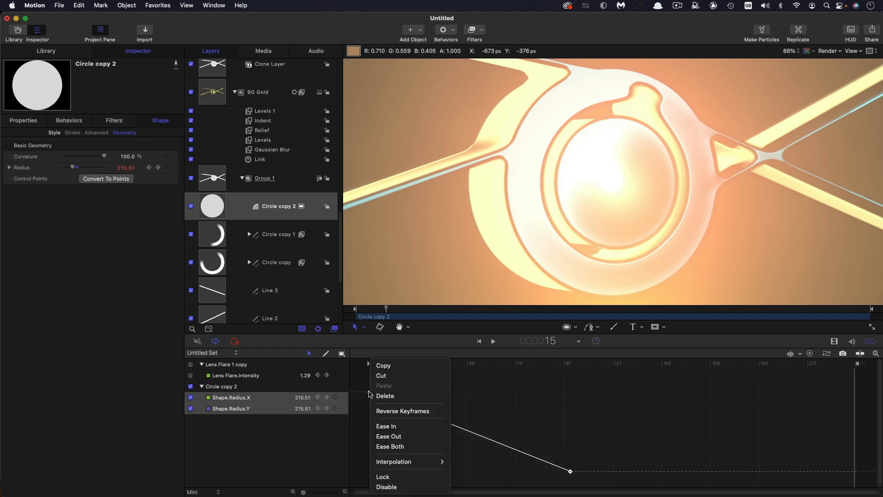
pyautogui.moveTo(396, 461)
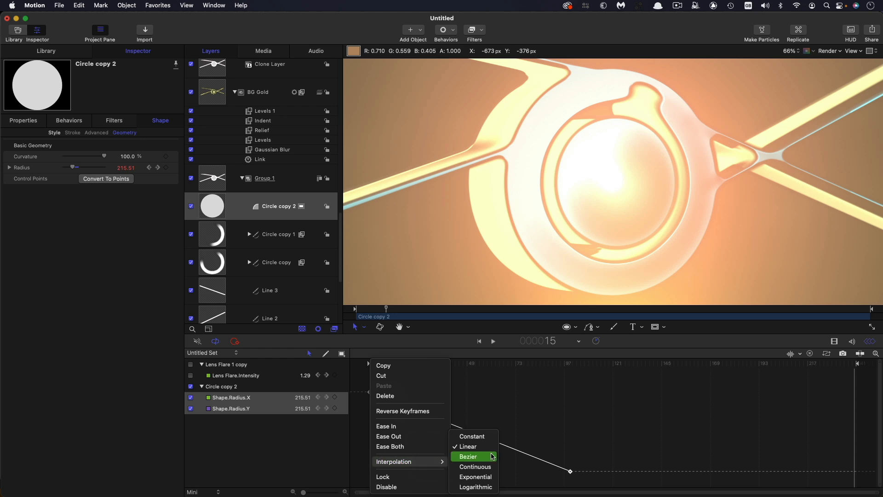
pyautogui.click(468, 456)
# - Pull the last Radius keyframe's Bezier handle steeply upward so the circle shrinks slowly at first, preview it and close the Keyframe Editor
pyautogui.moveTo(537, 434); pyautogui.dragTo(582, 486)
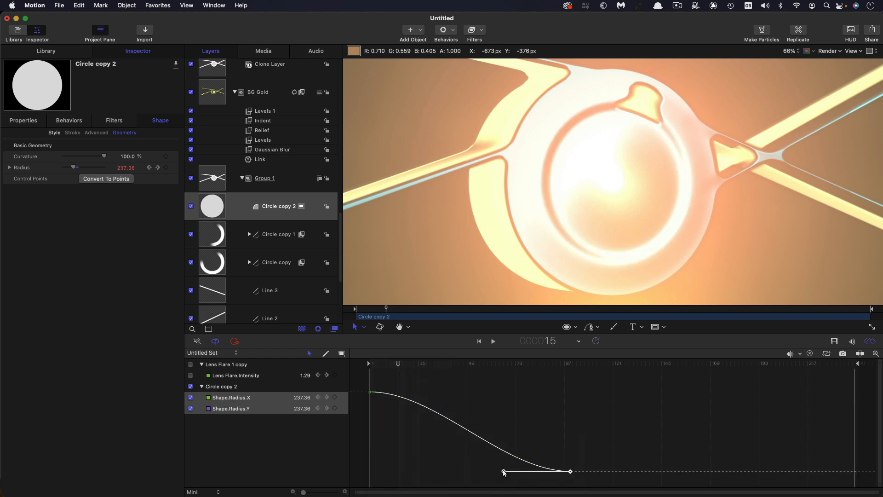
pyautogui.moveTo(504, 471); pyautogui.dragTo(536, 419)
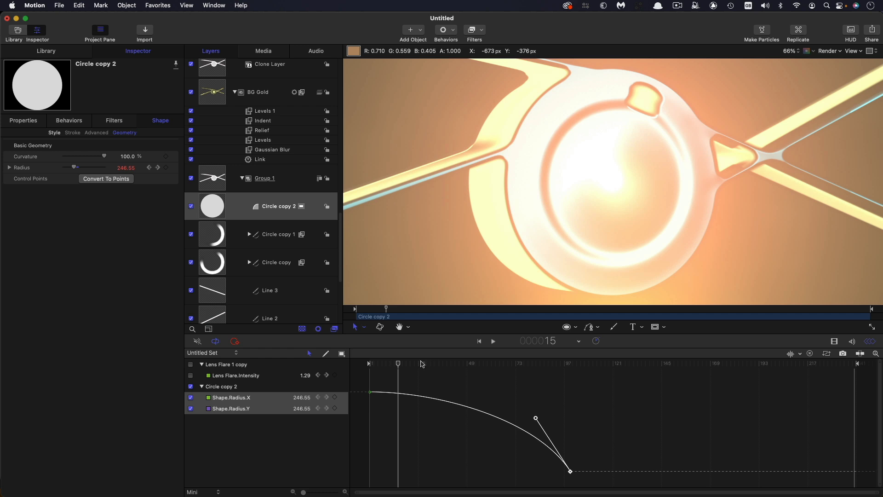
pyautogui.moveTo(422, 363); pyautogui.dragTo(583, 390)
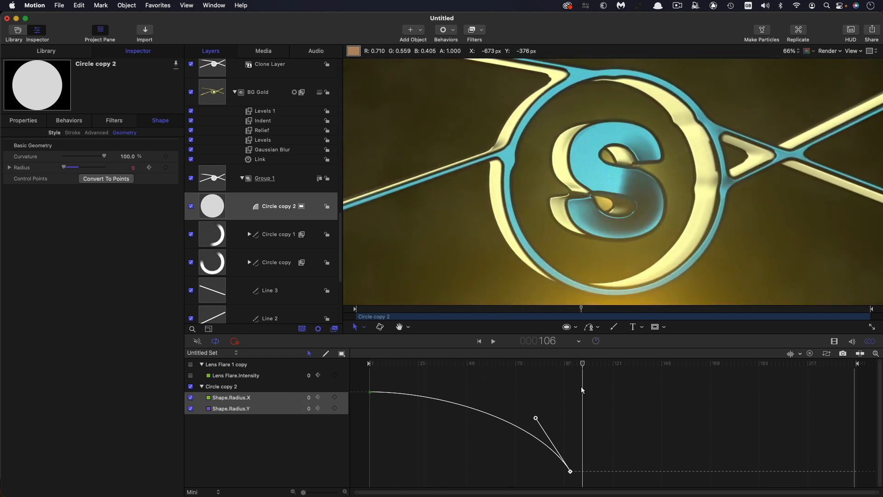
pyautogui.moveTo(536, 417); pyautogui.dragTo(550, 413)
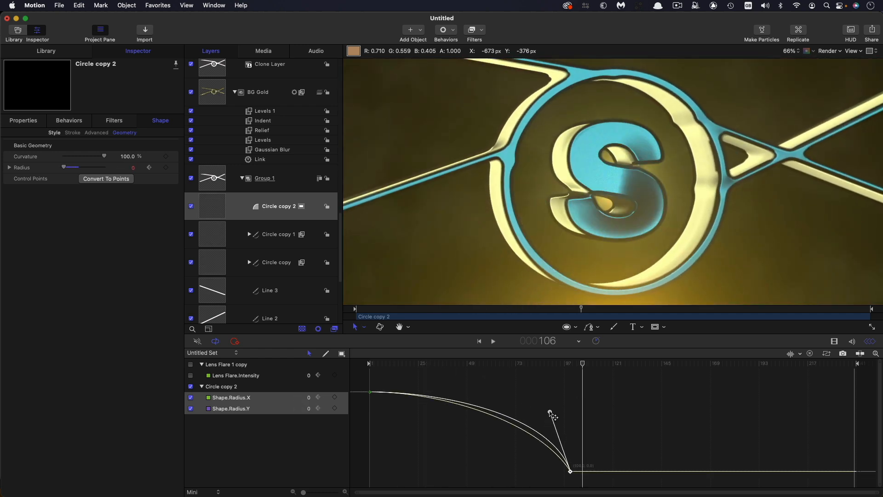
pyautogui.press('space')
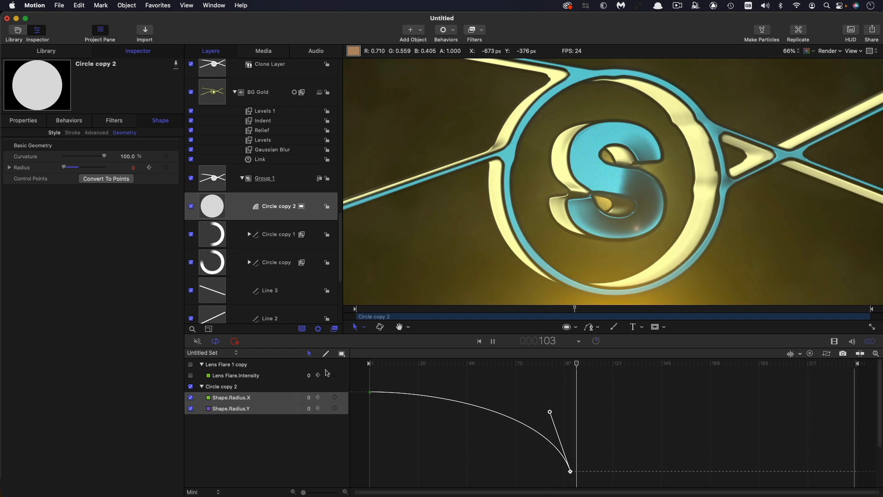
pyautogui.press('space')
pyautogui.press('super+8')
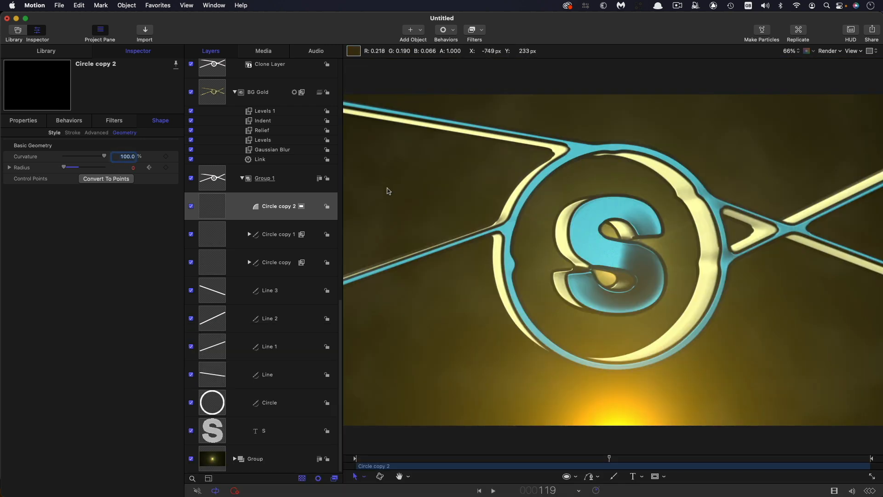
# - Keyframe the Camera's Position X and Z at frame 1 and again at frame 10
pyautogui.click(243, 179)
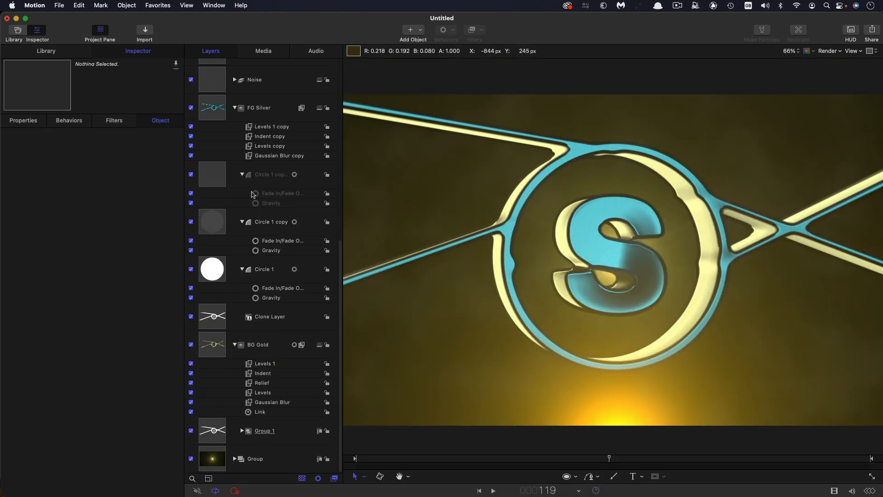
pyautogui.scroll(10, 224, 141)
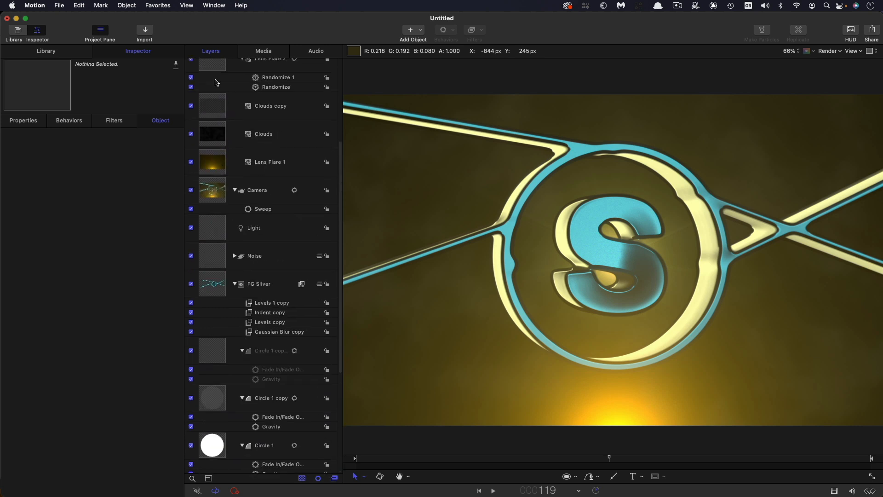
pyautogui.click(215, 284)
pyautogui.scroll(2, 215, 294)
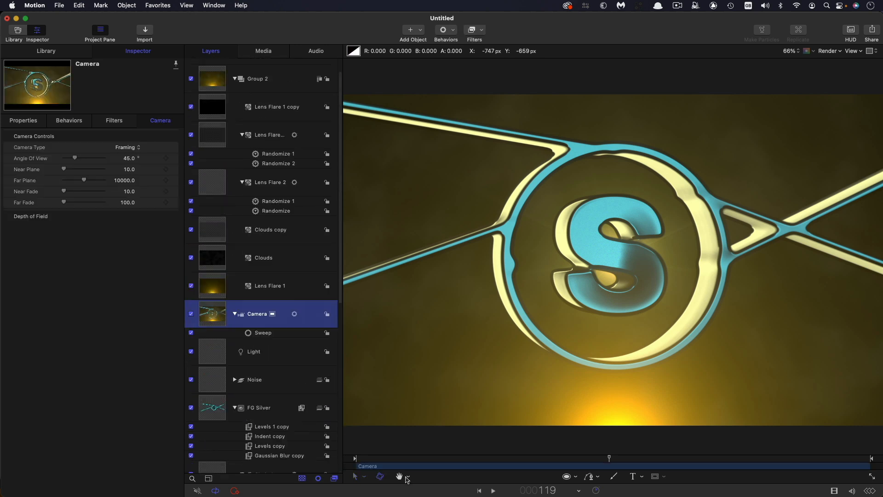
pyautogui.press('Home')
pyautogui.click(26, 118)
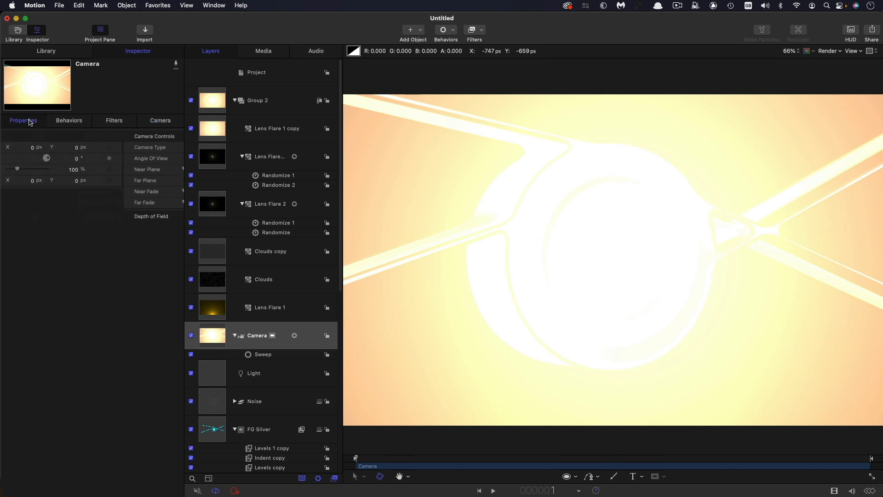
pyautogui.click(9, 147)
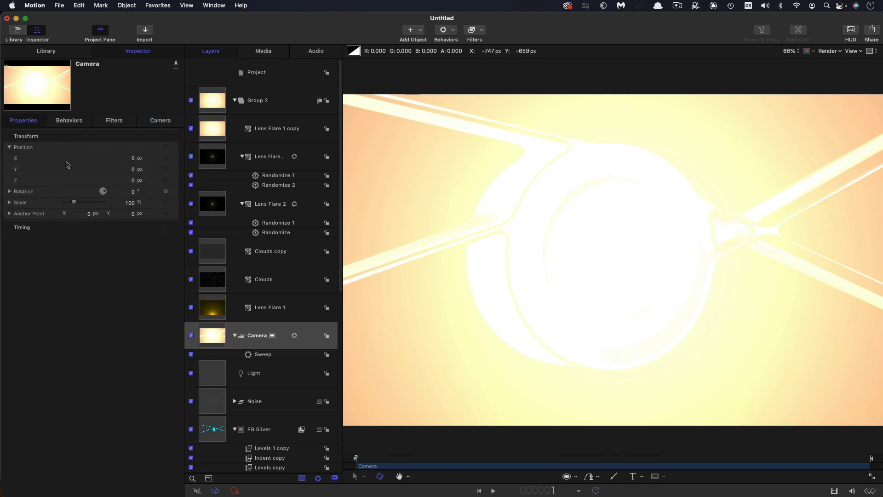
pyautogui.click(166, 158)
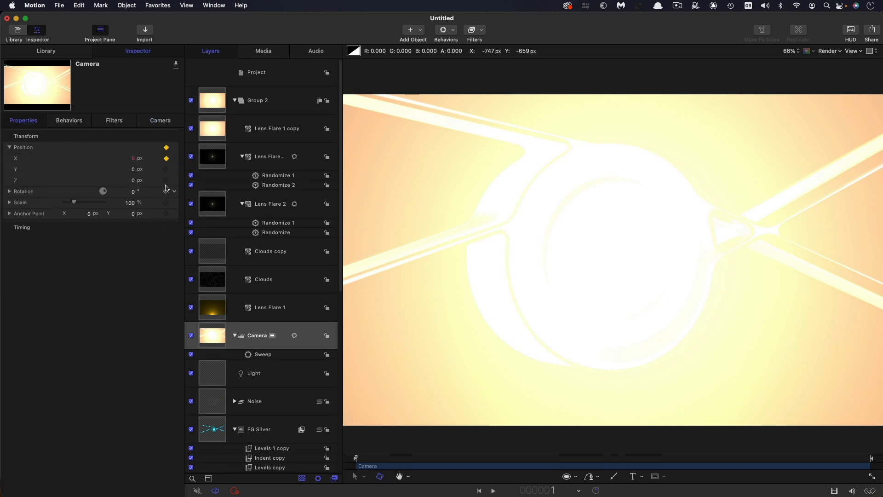
pyautogui.click(375, 458)
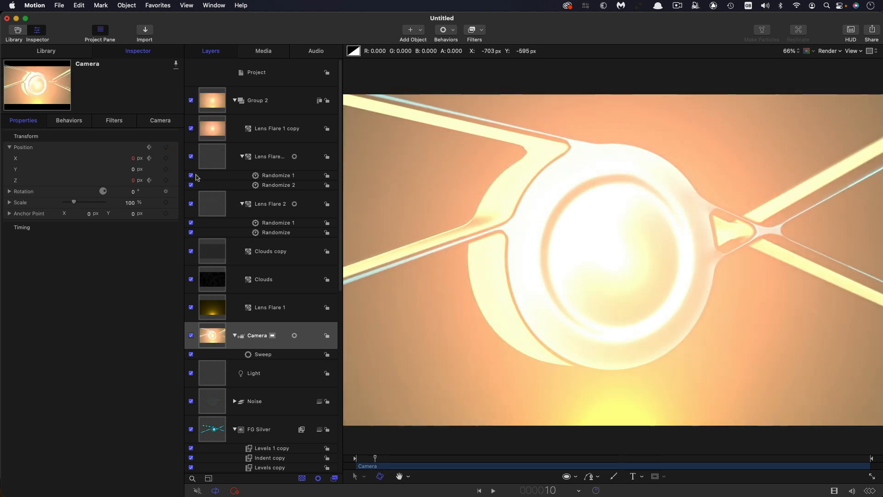
pyautogui.click(167, 159)
# - Set the Camera's Position Z to -1200 px at frame 1
pyautogui.press('Home')
pyautogui.moveTo(133, 180)
pyautogui.mouseDown()
pyautogui.moveTo(97, 180)
pyautogui.moveTo(126, 182)
pyautogui.mouseUp()
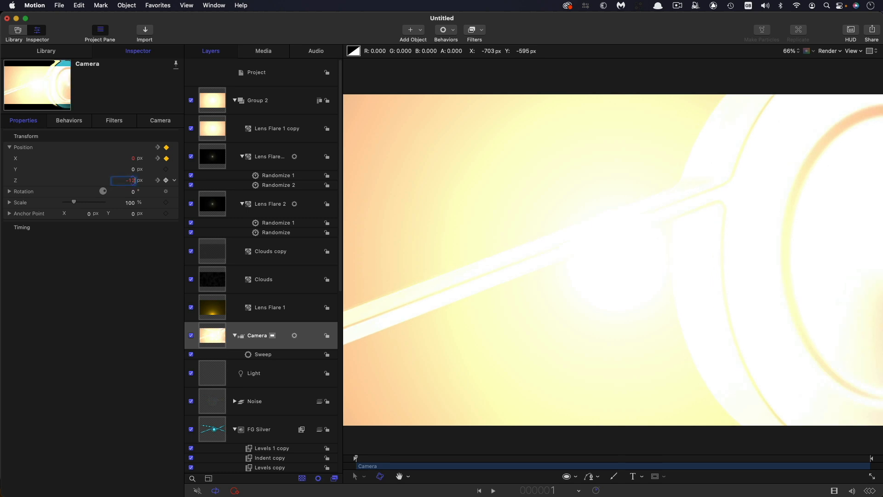
pyautogui.write('00')
pyautogui.press('Return')
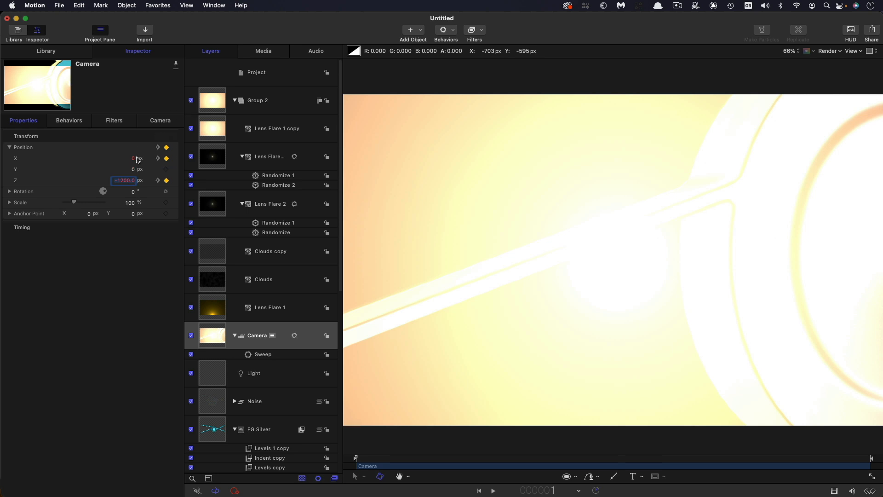
# - Set the Camera's Position X to 500 px at frame 1 and preview the opening camera move
pyautogui.moveTo(138, 160); pyautogui.dragTo(164, 160)
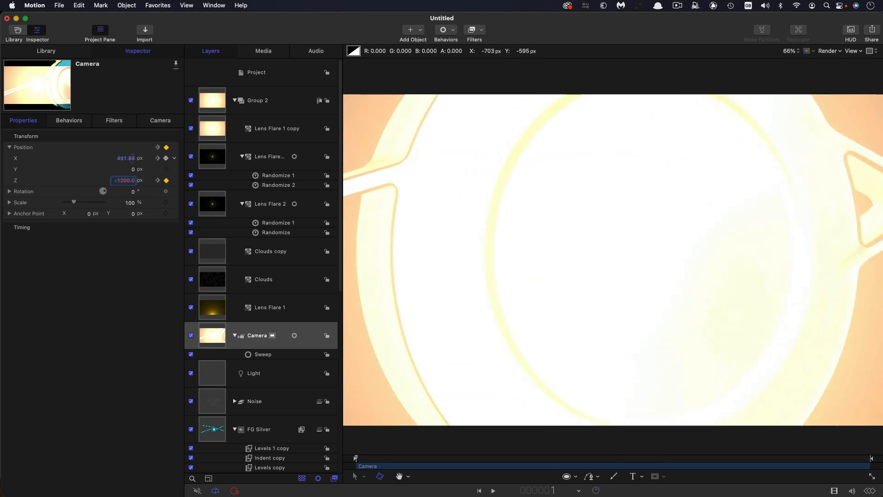
pyautogui.doubleClick(131, 159)
pyautogui.write('500')
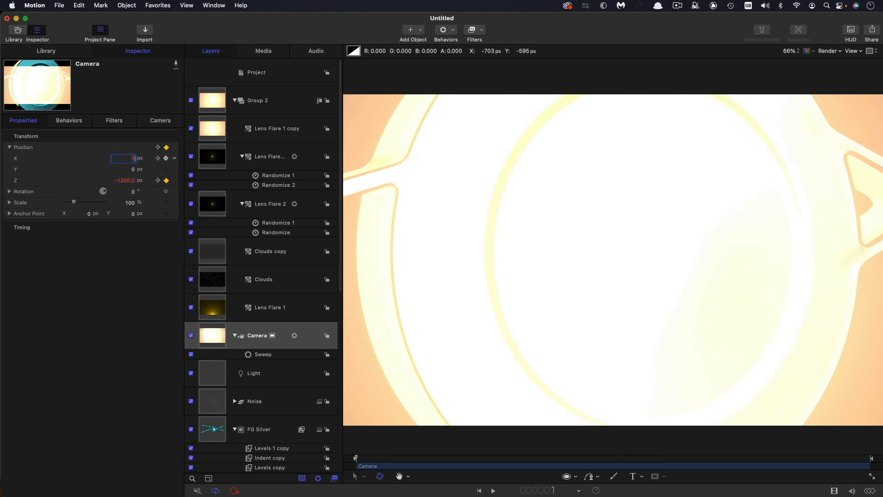
pyautogui.press('Return')
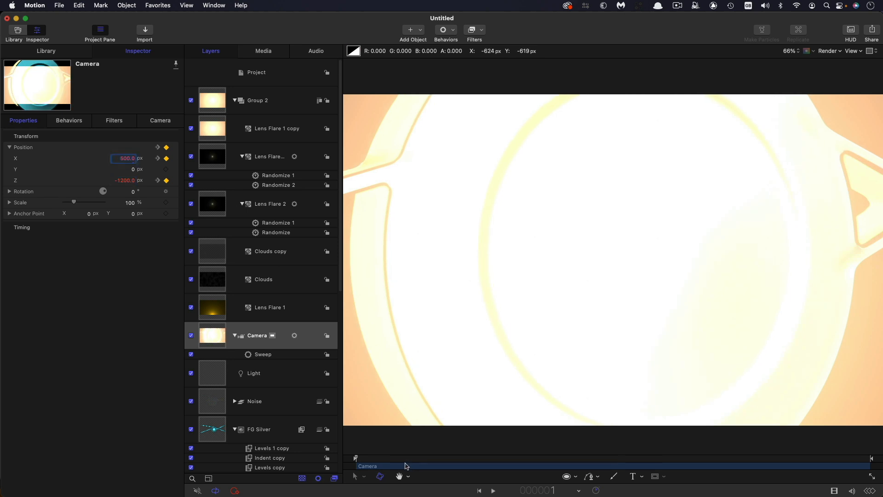
pyautogui.click(383, 458)
pyautogui.press('space')
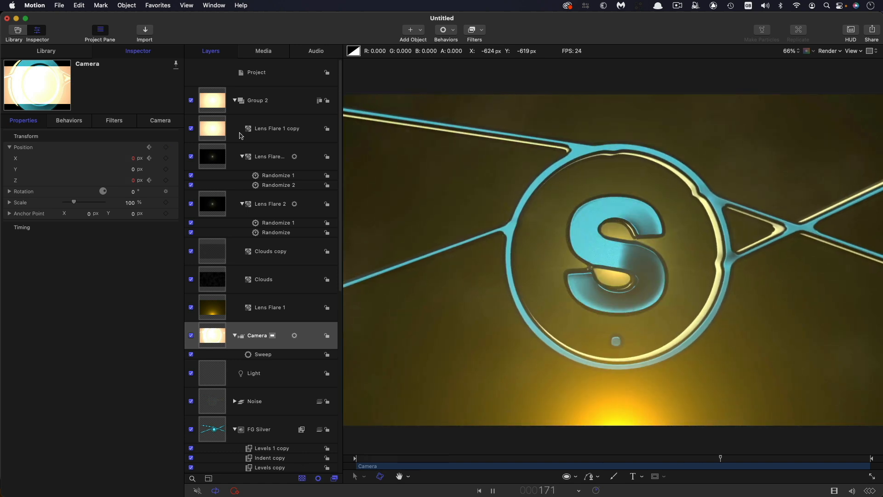
pyautogui.press('space')
# - Replace the letter of the S text layer in Group 1 with Q
pyautogui.scroll(-8, 271, 259)
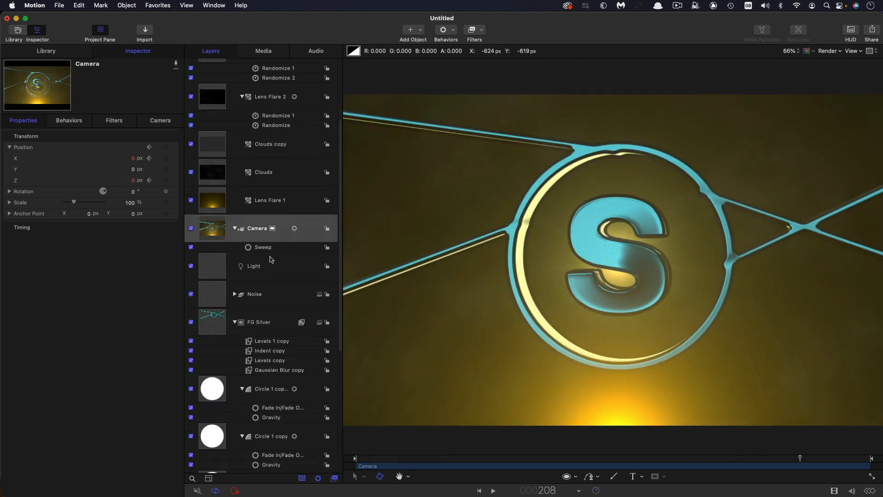
pyautogui.scroll(-5, 270, 259)
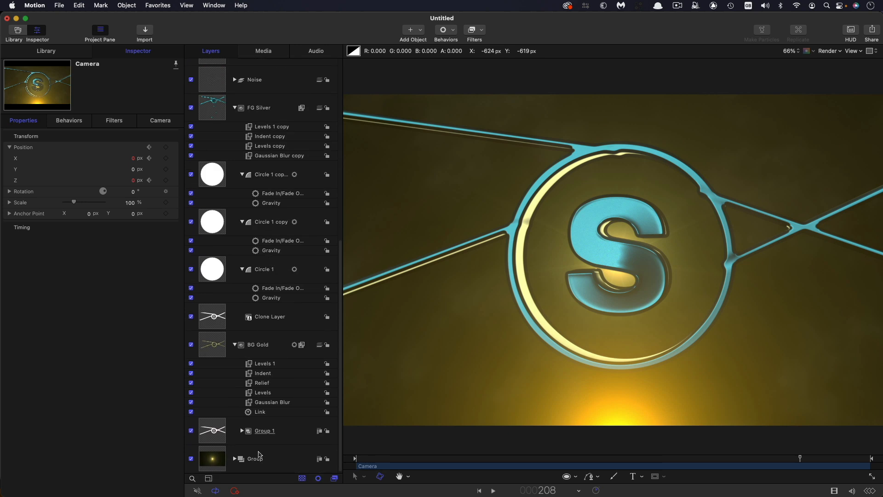
pyautogui.click(242, 431)
pyautogui.scroll(-10, 257, 258)
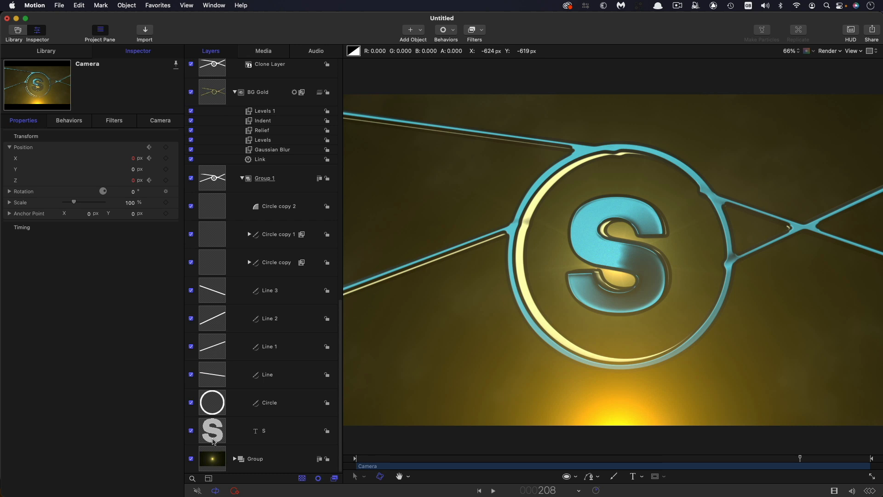
pyautogui.click(214, 441)
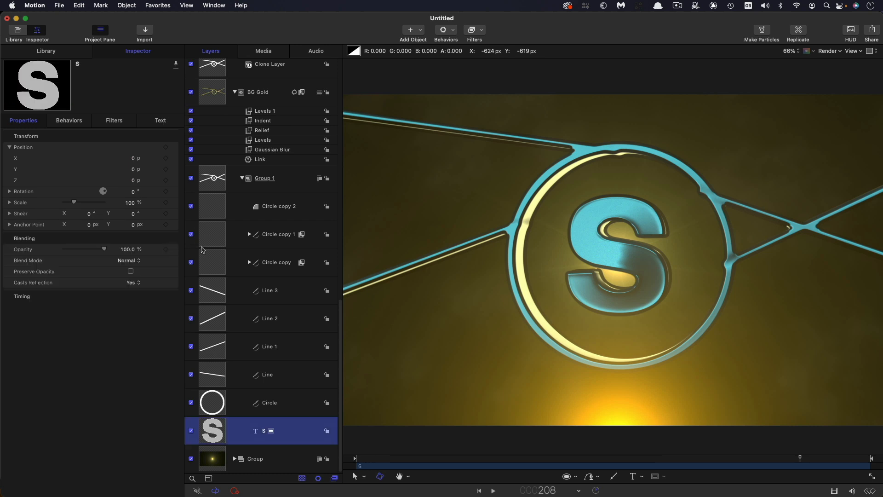
pyautogui.click(161, 120)
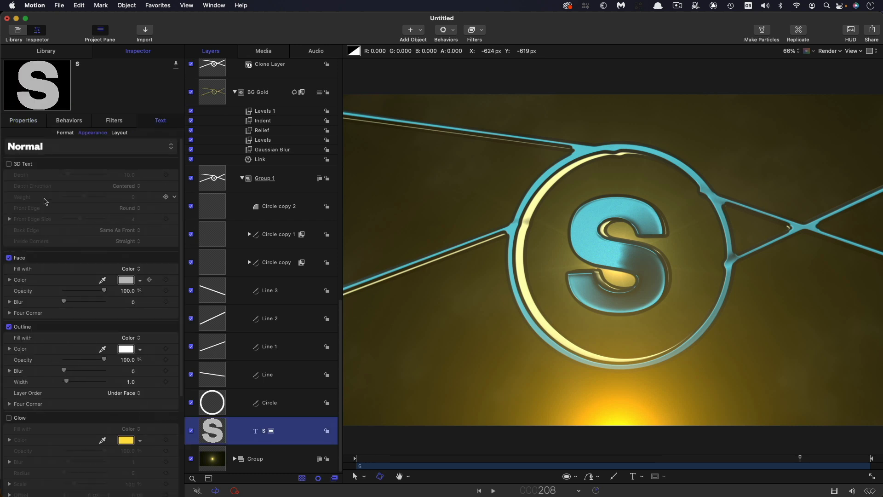
pyautogui.click(65, 133)
pyautogui.click(39, 388)
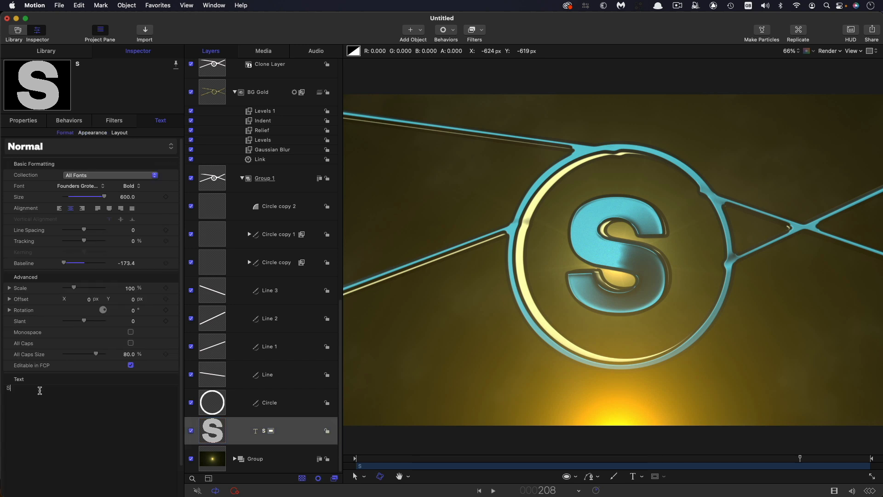
pyautogui.write('Q')
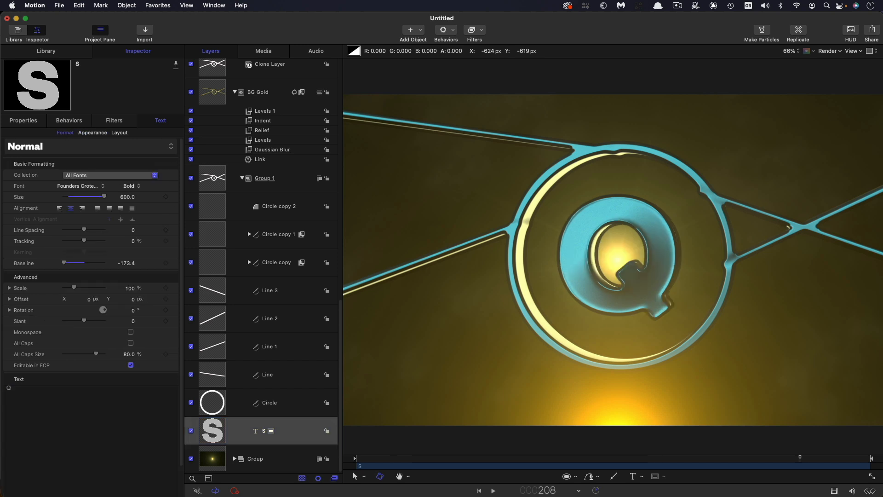
# - Change the logo letter to Z and play the animation from the start
pyautogui.write('Z')
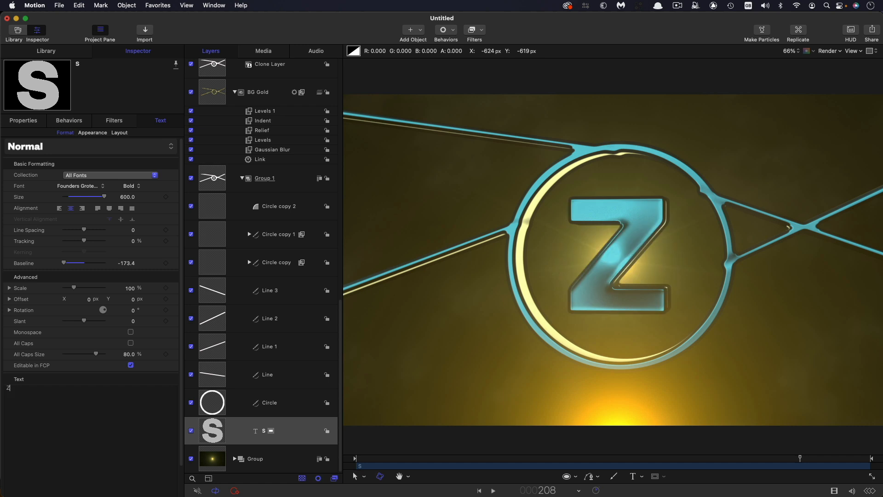
pyautogui.moveTo(359, 461); pyautogui.dragTo(496, 465)
pyautogui.press('space')
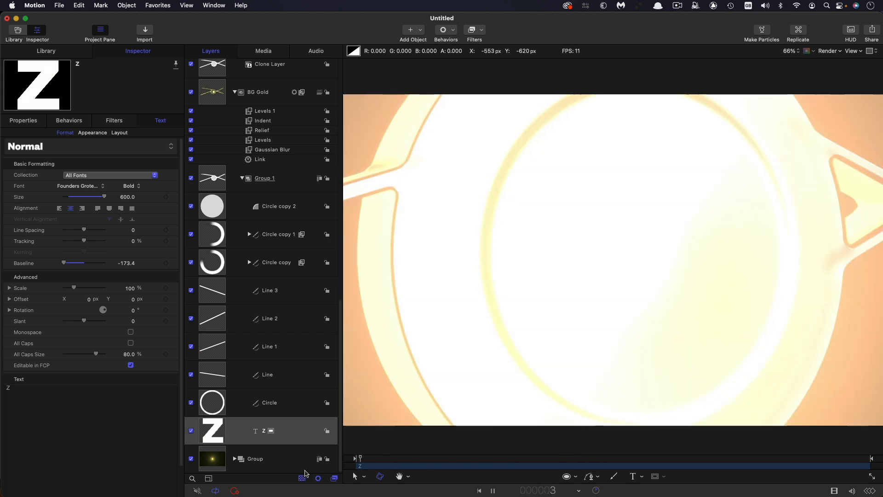